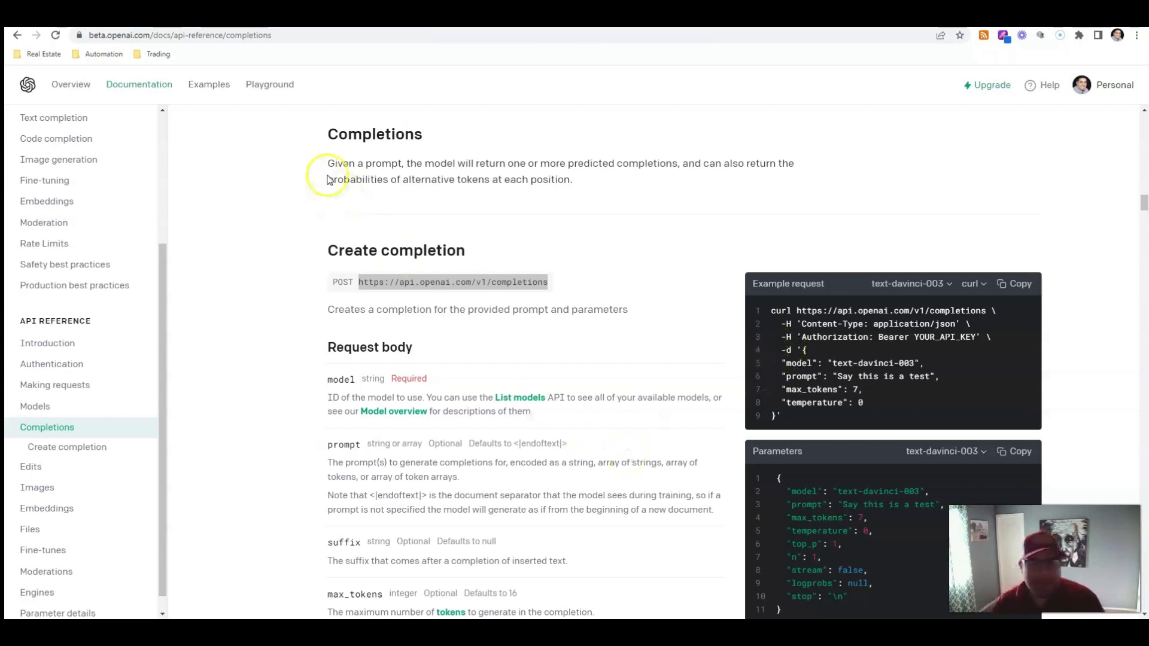
Open a new browser tab and go to realtor.com
{"action": "key", "text": "ctrl+t"}
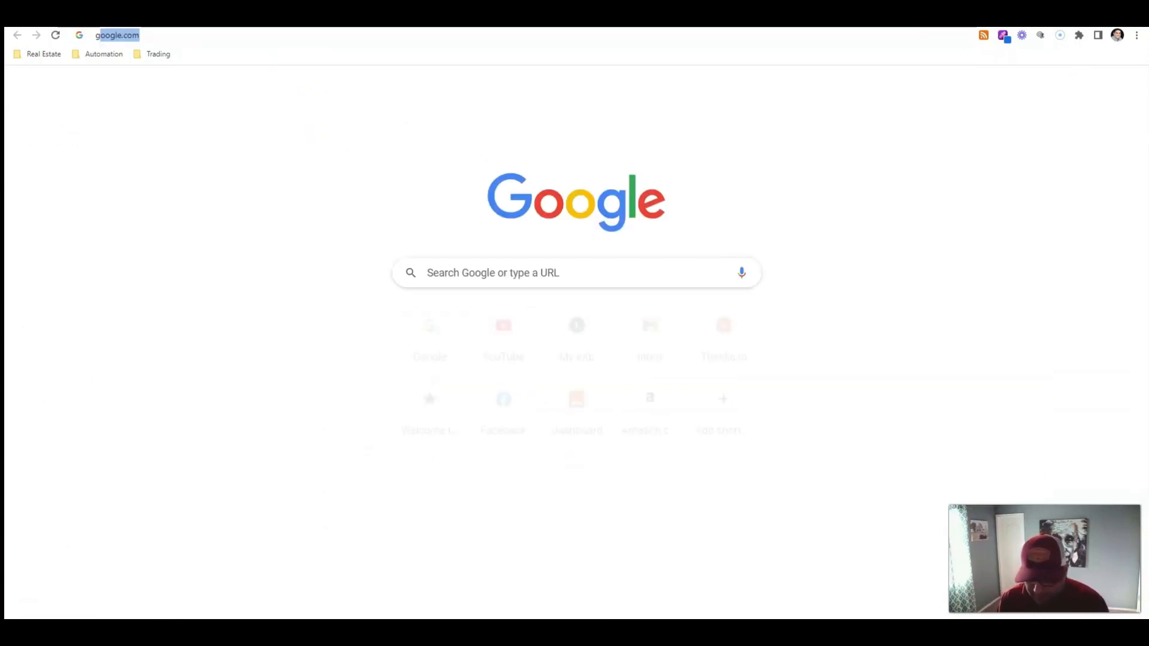
{"action": "type", "text": "google.com"}
{"action": "key", "text": "Return"}
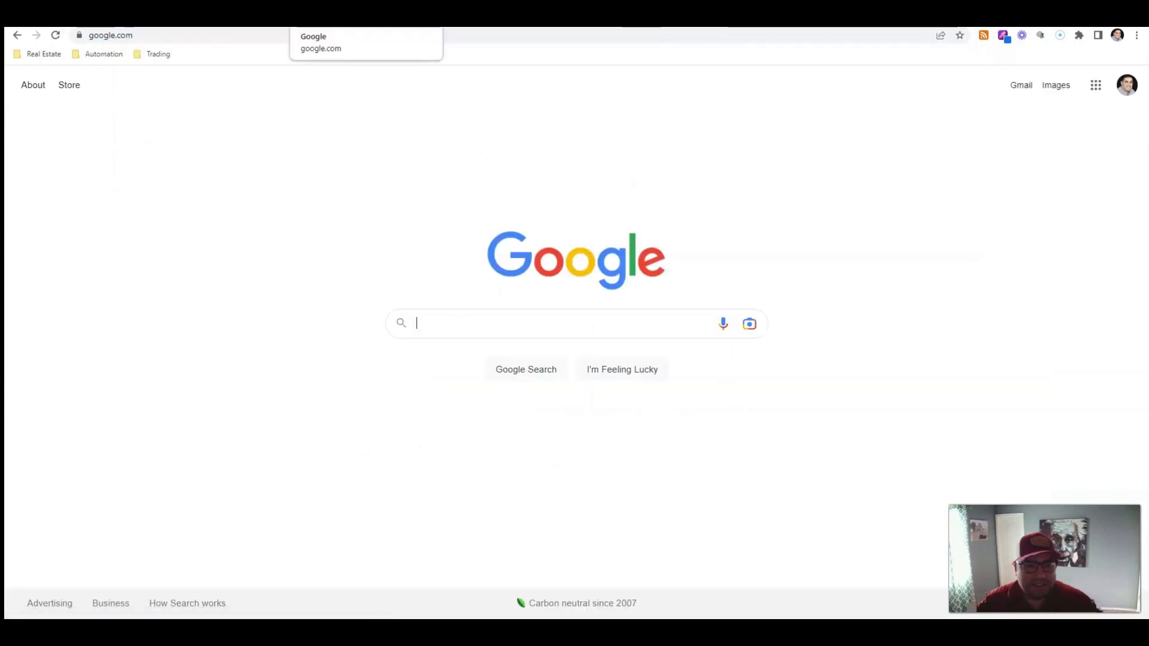
{"action": "left_click", "coordinate": [279, 39]}
{"action": "type", "text": "realt."}
{"action": "key", "text": "BackSpace"}
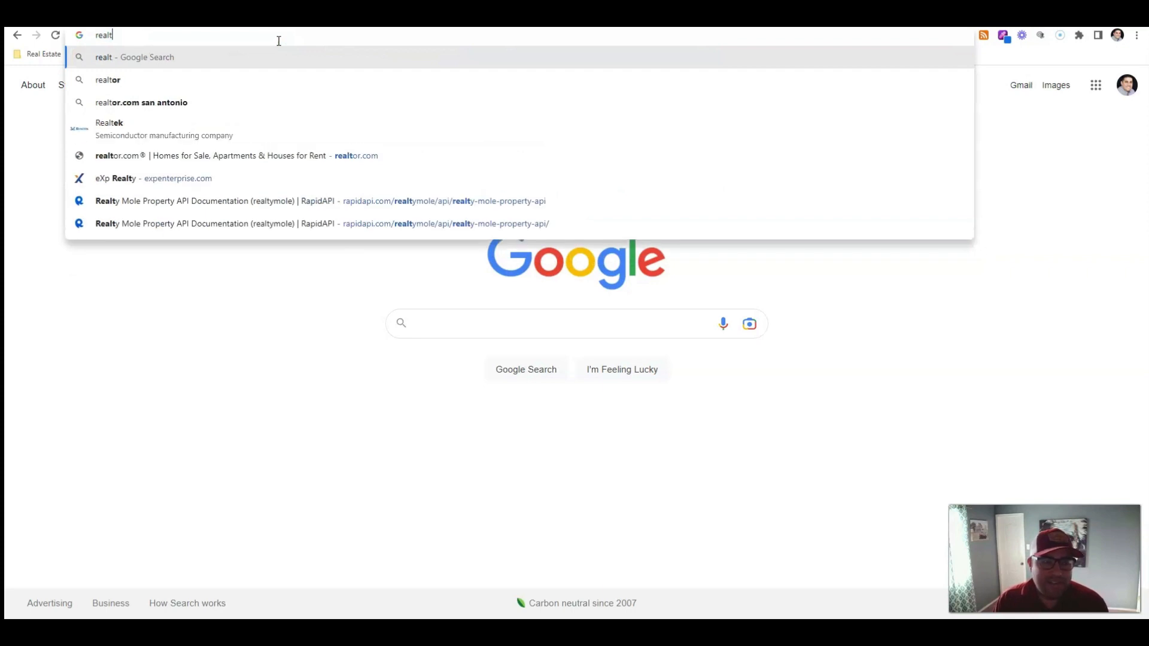
{"action": "type", "text": "or.c"}
{"action": "key", "text": "Return"}
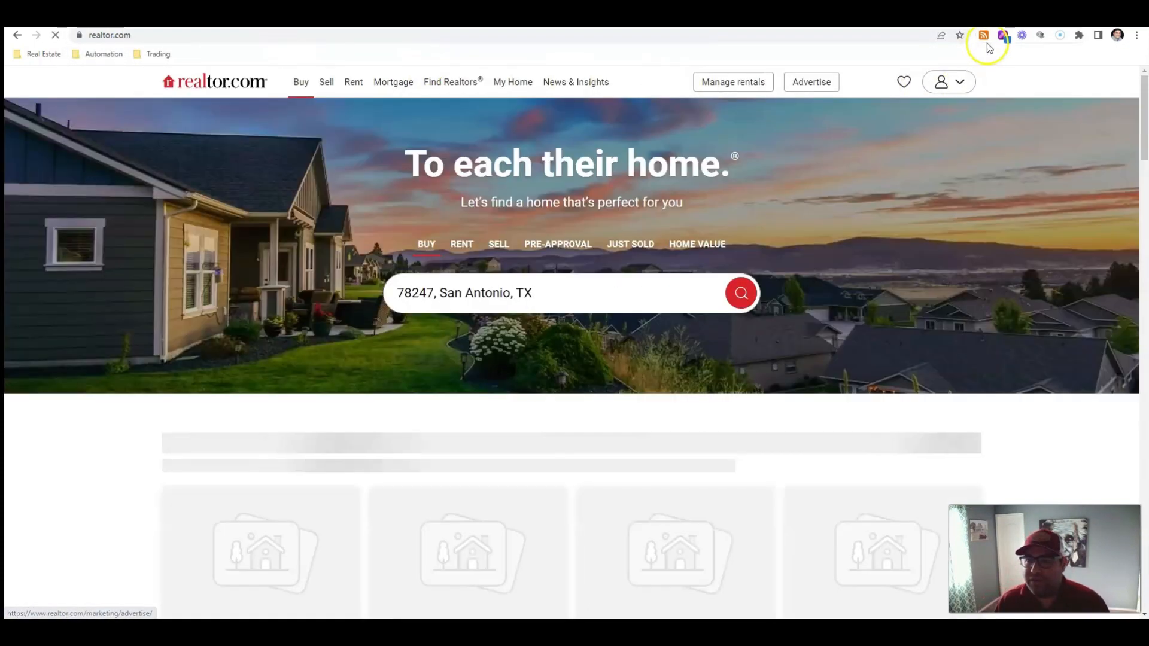
Open the News & Insights section and look up its RSS feed URLs with the RSS feed extension
{"action": "left_click", "coordinate": [984, 36]}
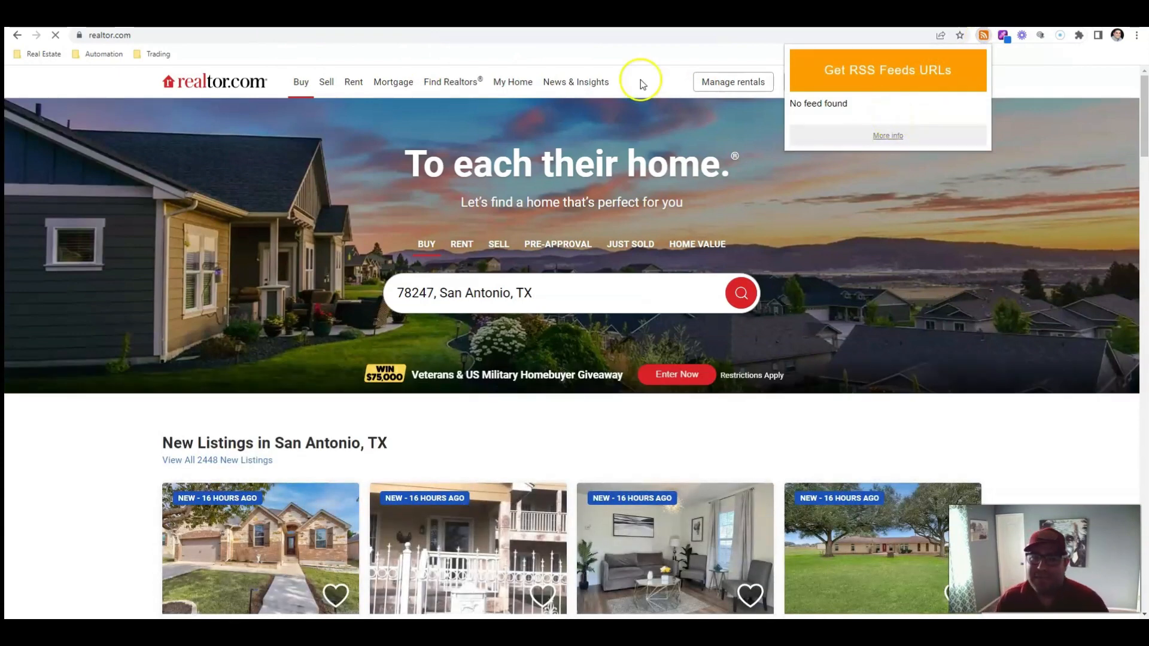
{"action": "left_click", "coordinate": [574, 89]}
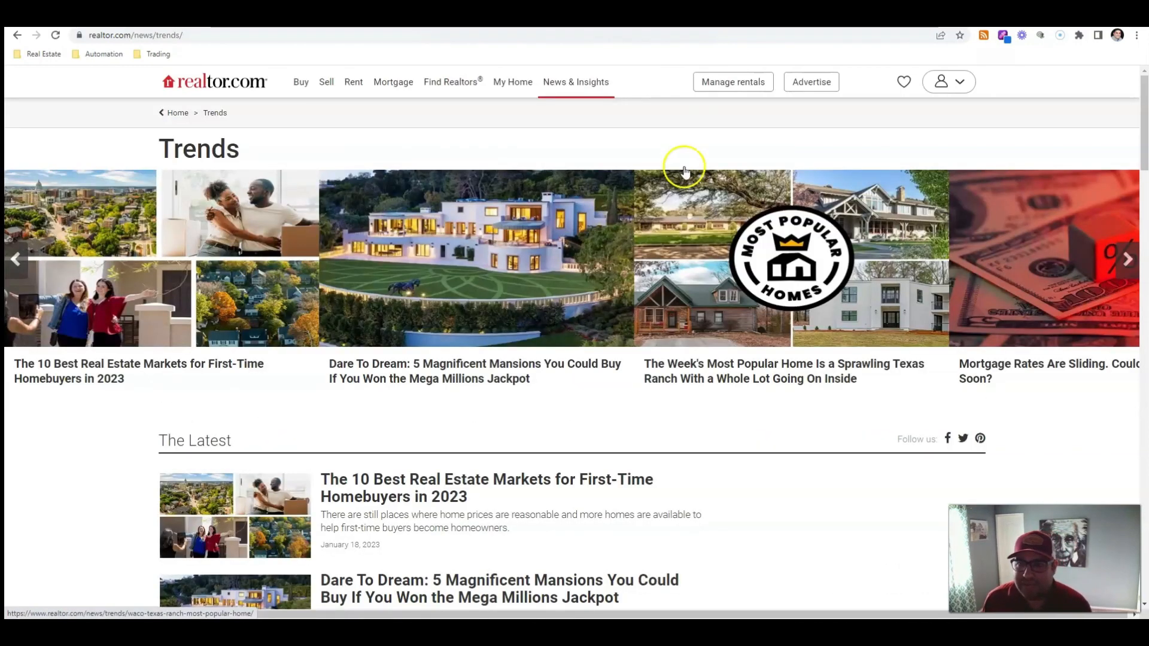
{"action": "left_click", "coordinate": [983, 35]}
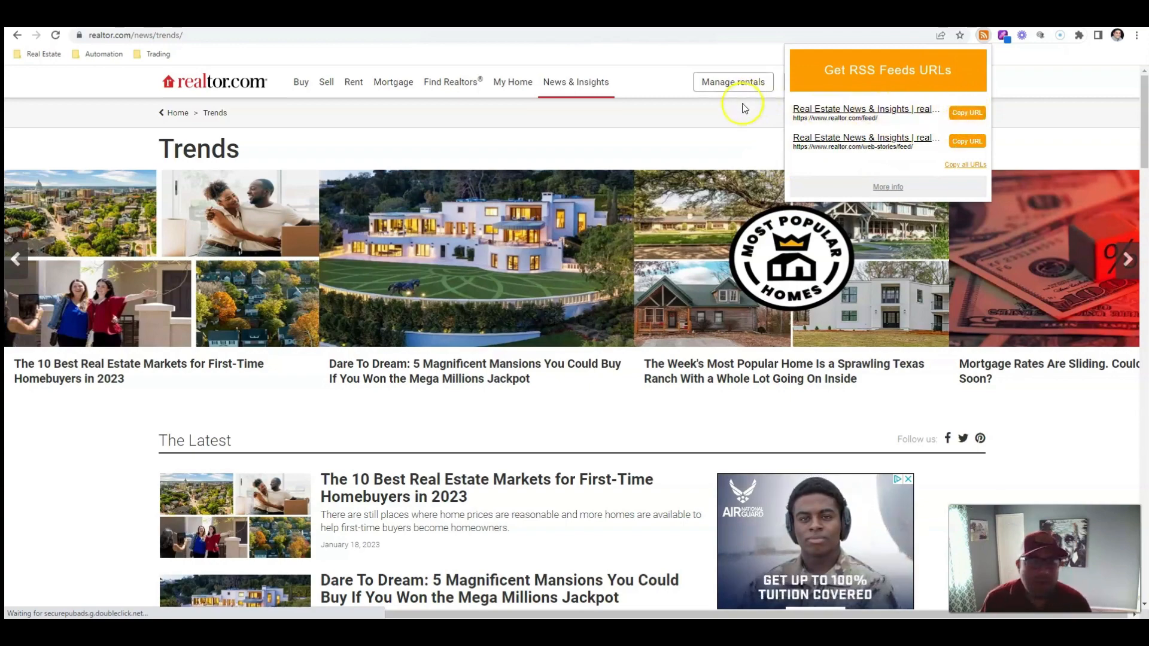
{"action": "left_click", "coordinate": [137, 18]}
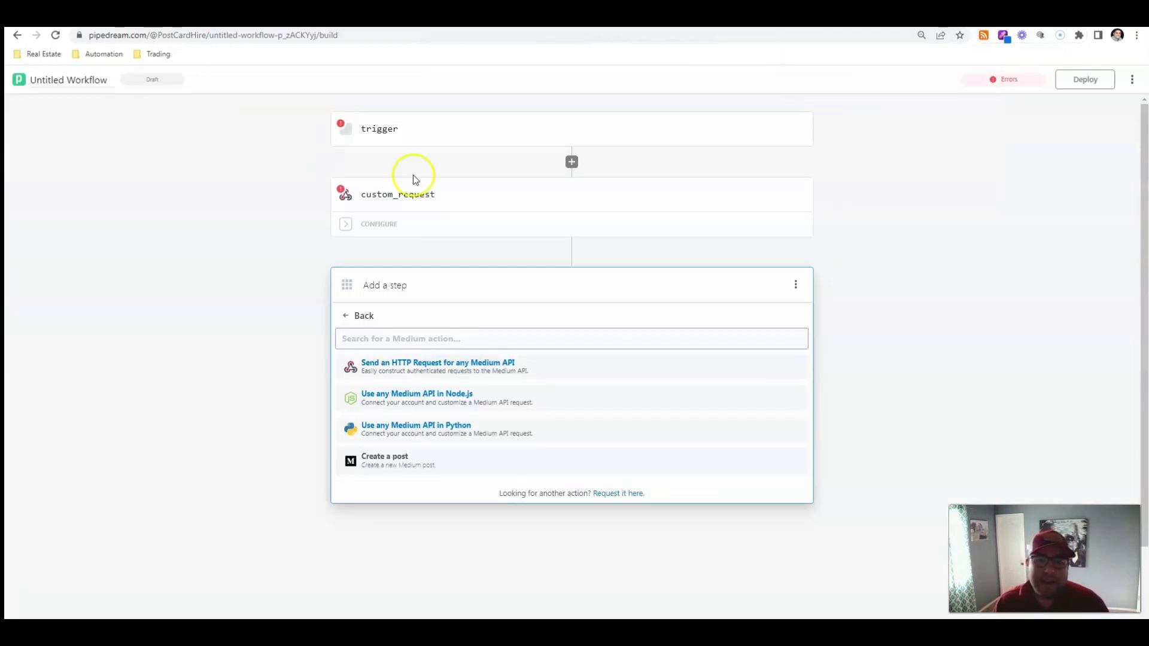
{"action": "left_click", "coordinate": [425, 134]}
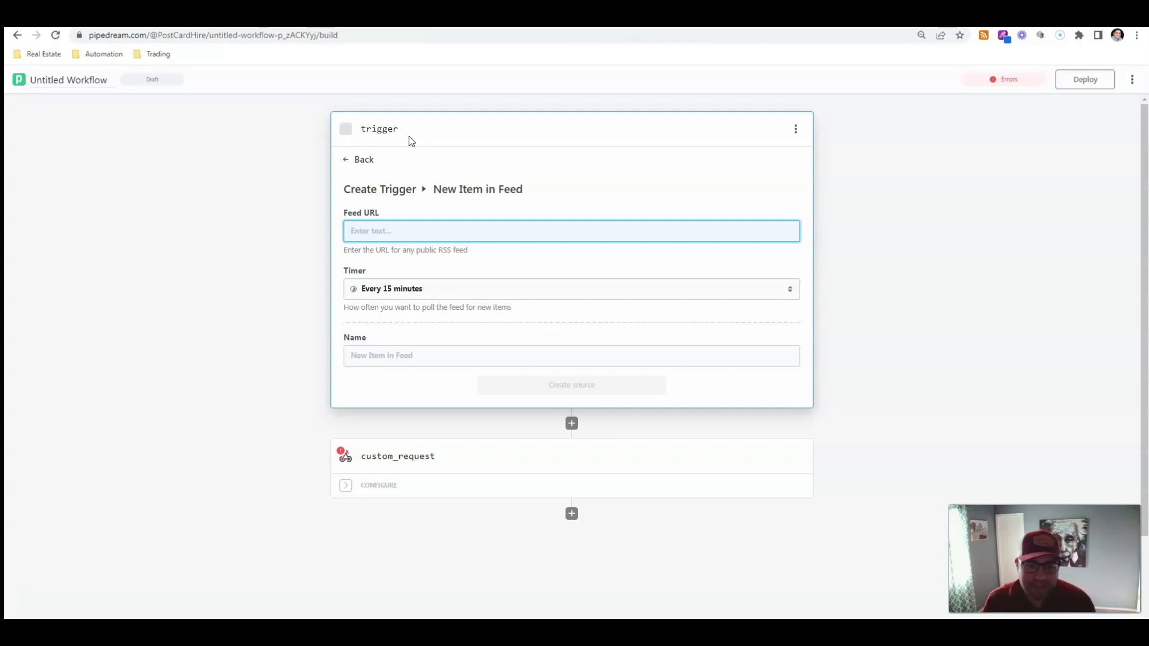
{"action": "left_click", "coordinate": [363, 231]}
{"action": "type", "text": "https://www.realtor.com/feed/"}
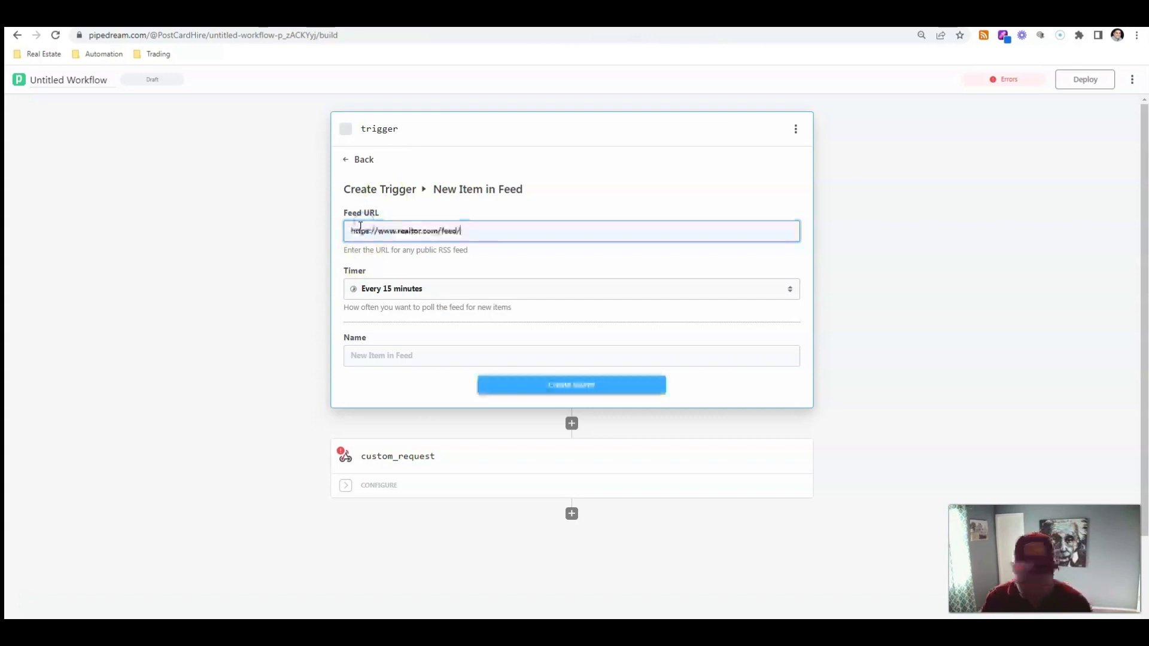
{"action": "left_click", "coordinate": [362, 214]}
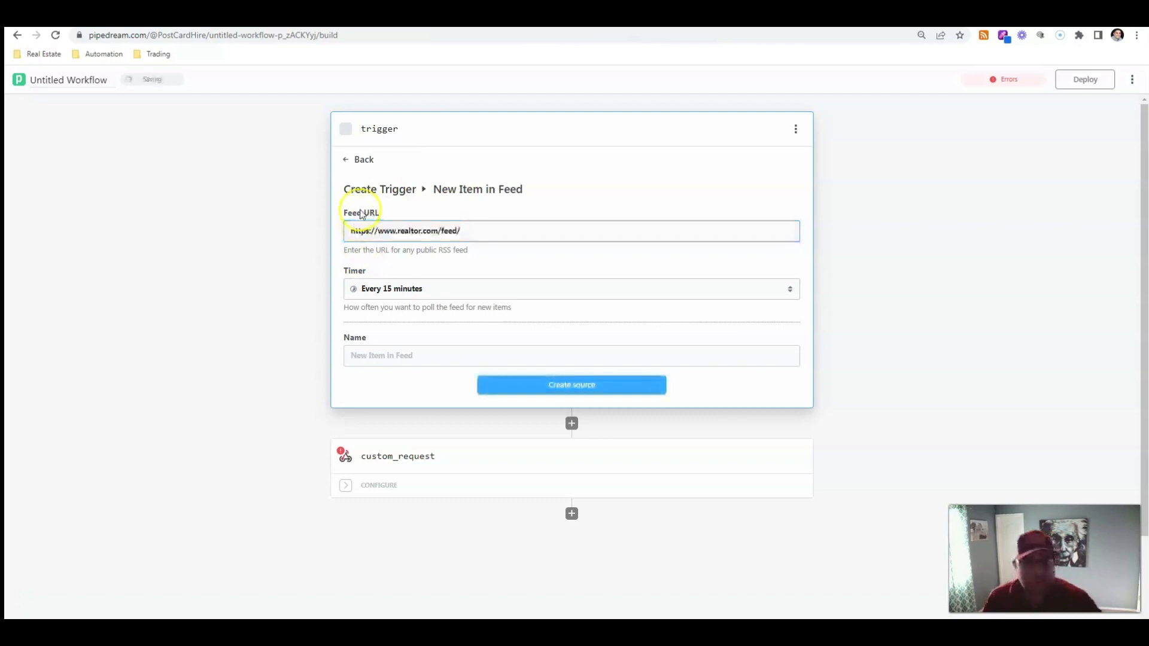
Create the RSS trigger source, keeping the Every 15 minutes timer
{"action": "left_click", "coordinate": [443, 286]}
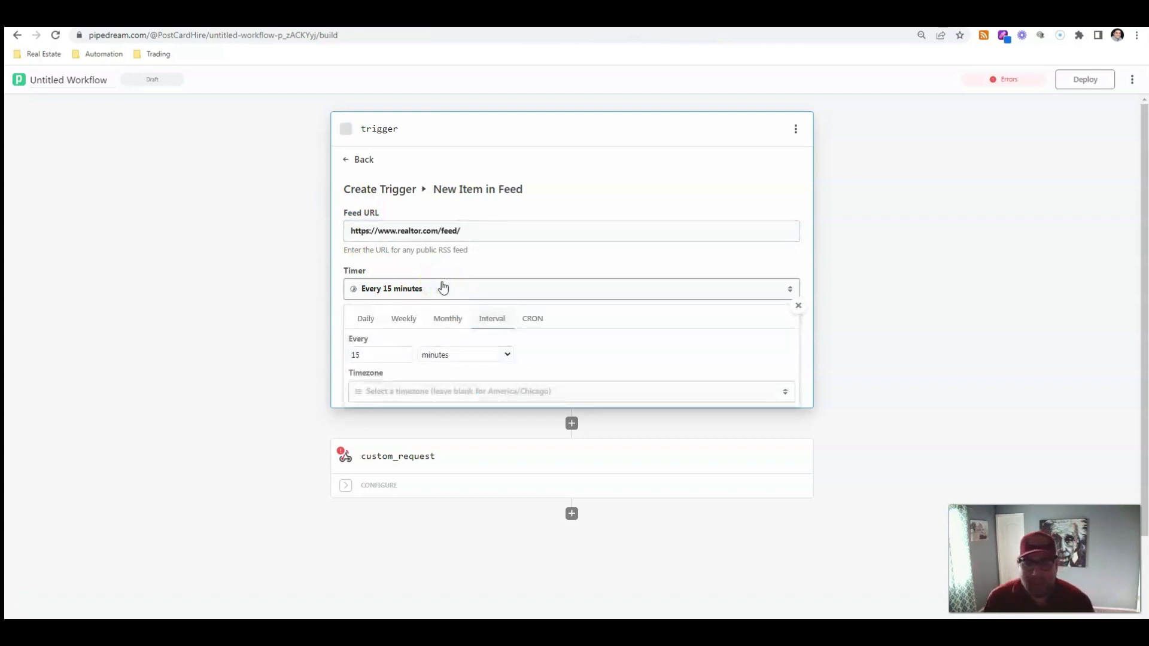
{"action": "left_click", "coordinate": [244, 305]}
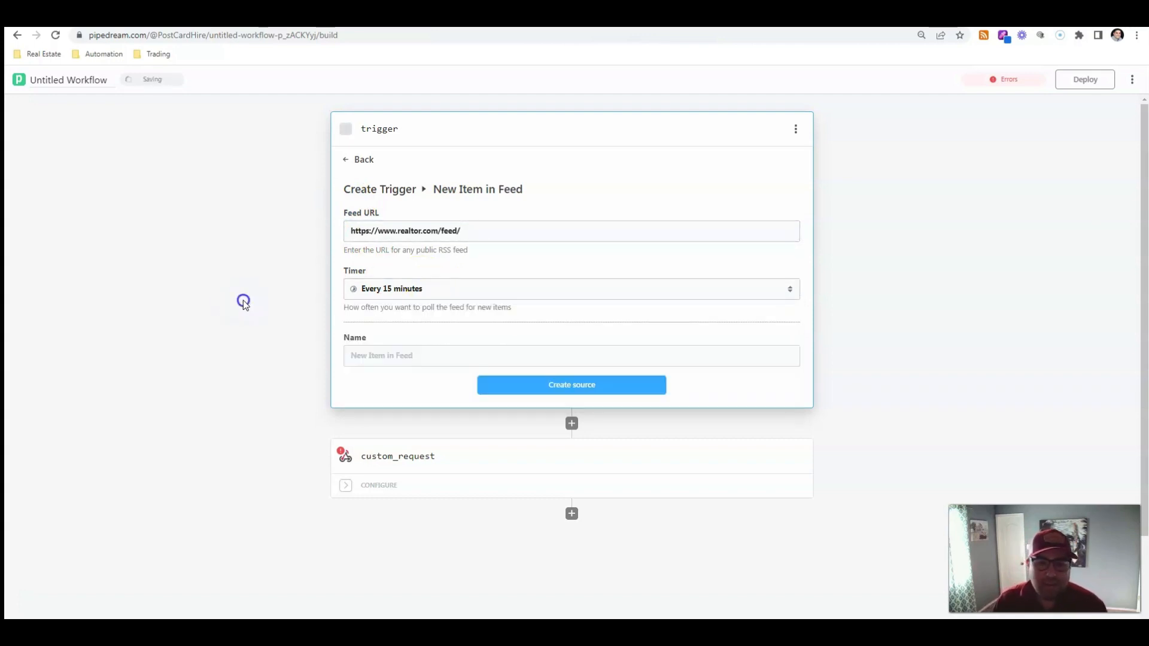
{"action": "left_click", "coordinate": [510, 381]}
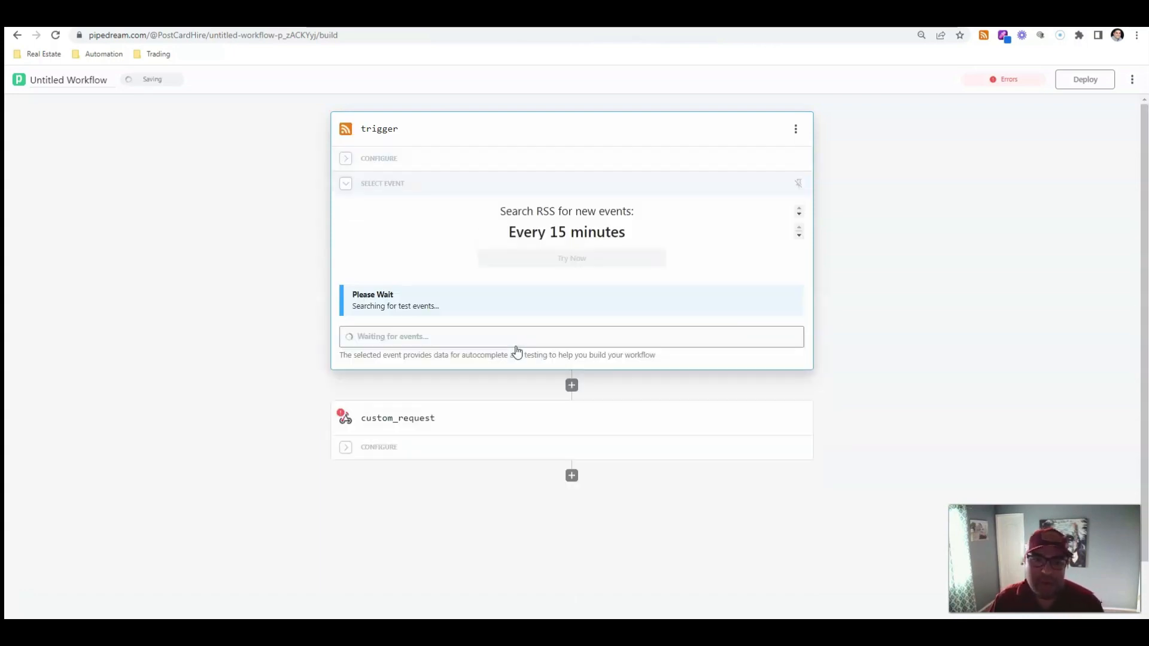
Select the 'Lucky Buyer Bids on Baseball Exec Dan Duquette's Cape Cod Knockout' test event and examine its description export
{"action": "left_click", "coordinate": [494, 295]}
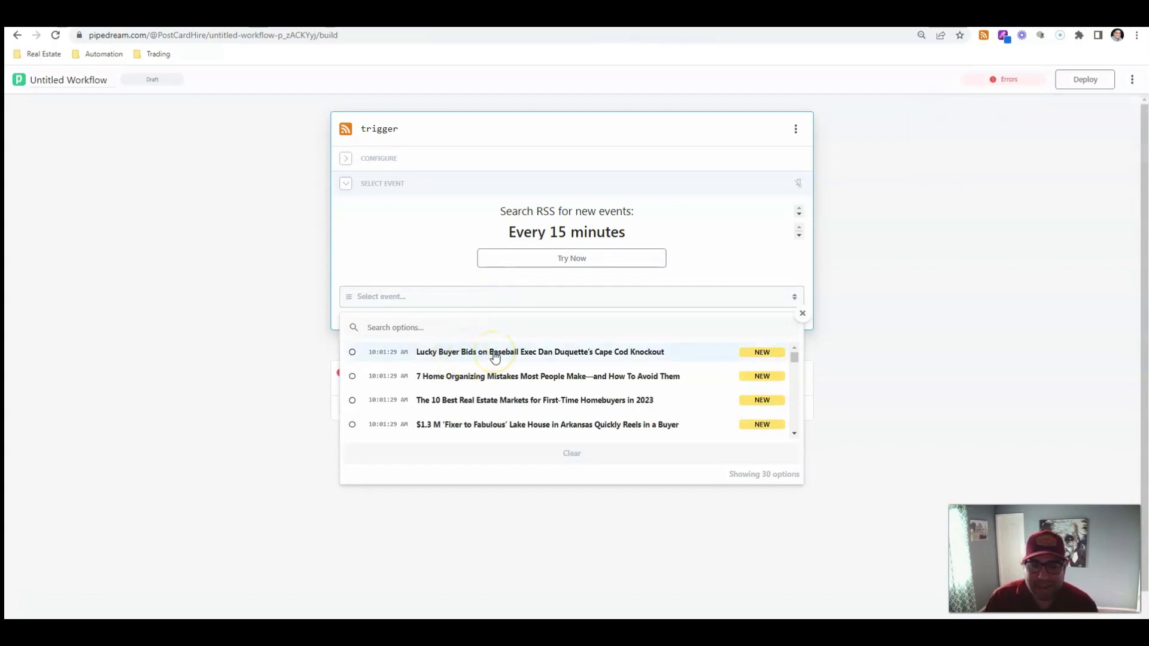
{"action": "left_click", "coordinate": [494, 354]}
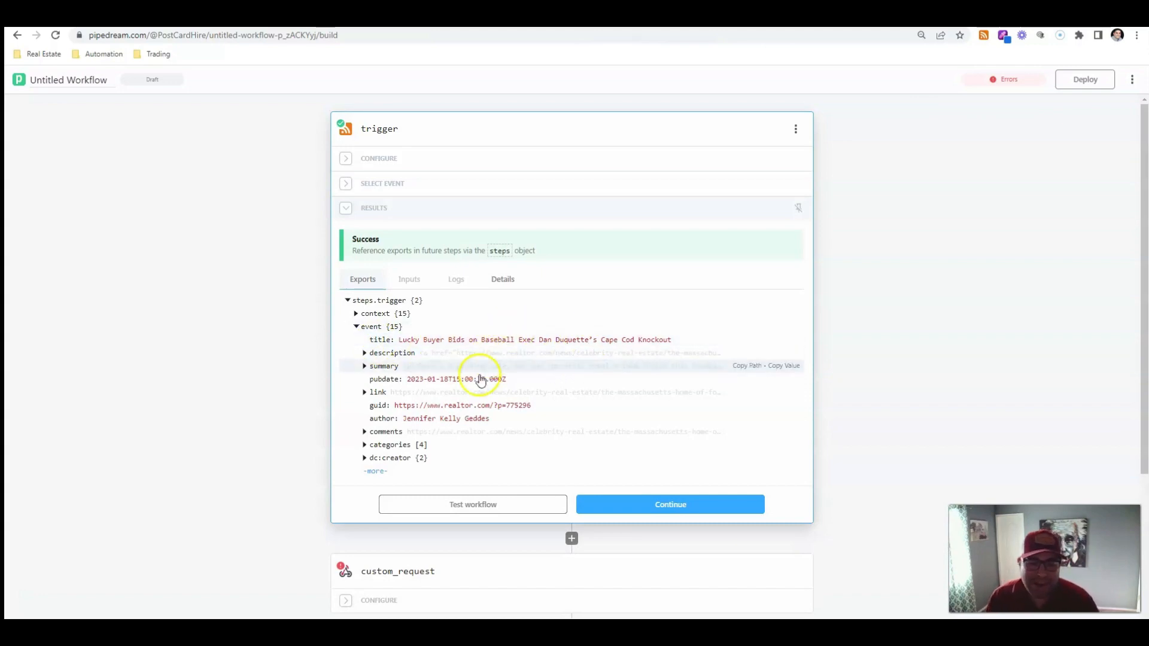
{"action": "left_click", "coordinate": [366, 353]}
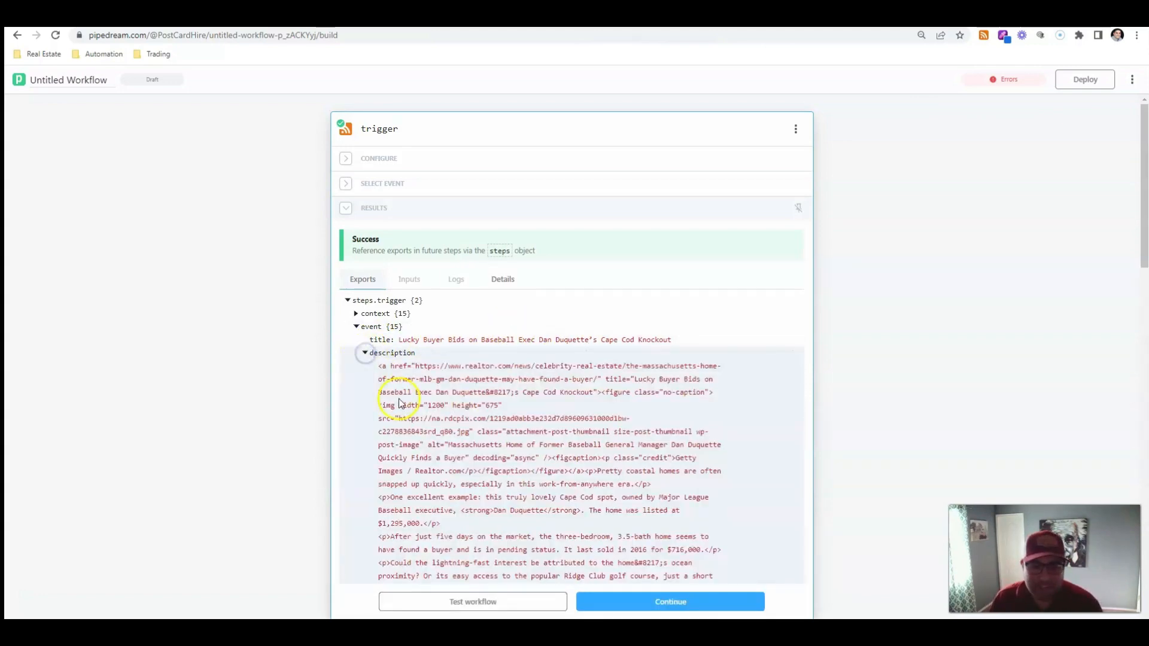
{"action": "scroll", "coordinate": [411, 390], "scroll_direction": "down", "scroll_amount": 15}
{"action": "scroll", "coordinate": [411, 390], "scroll_direction": "up", "scroll_amount": 1}
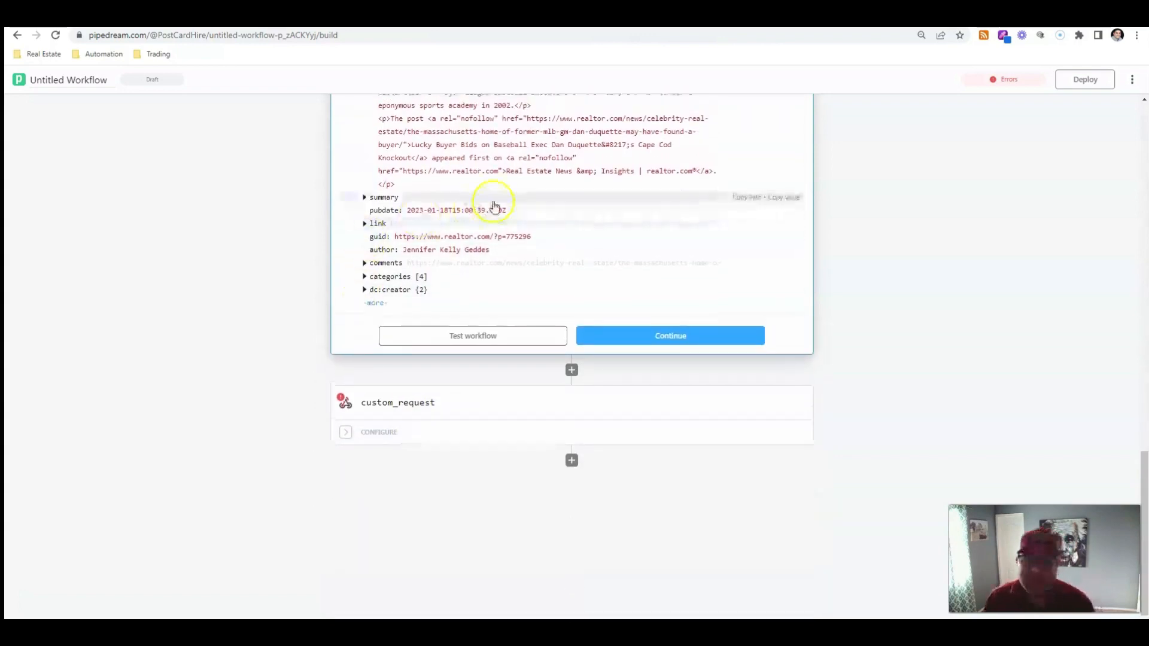
{"action": "scroll", "coordinate": [492, 205], "scroll_direction": "up", "scroll_amount": 3}
{"action": "scroll", "coordinate": [494, 203], "scroll_direction": "up", "scroll_amount": 2}
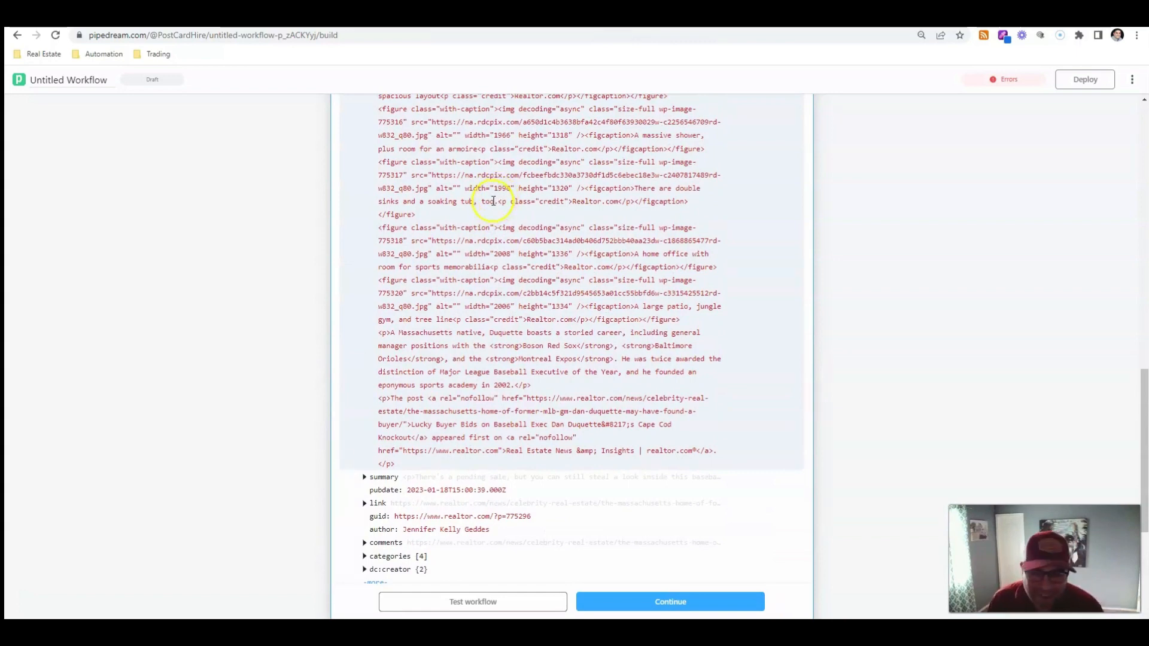
{"action": "scroll", "coordinate": [532, 190], "scroll_direction": "down", "scroll_amount": 5}
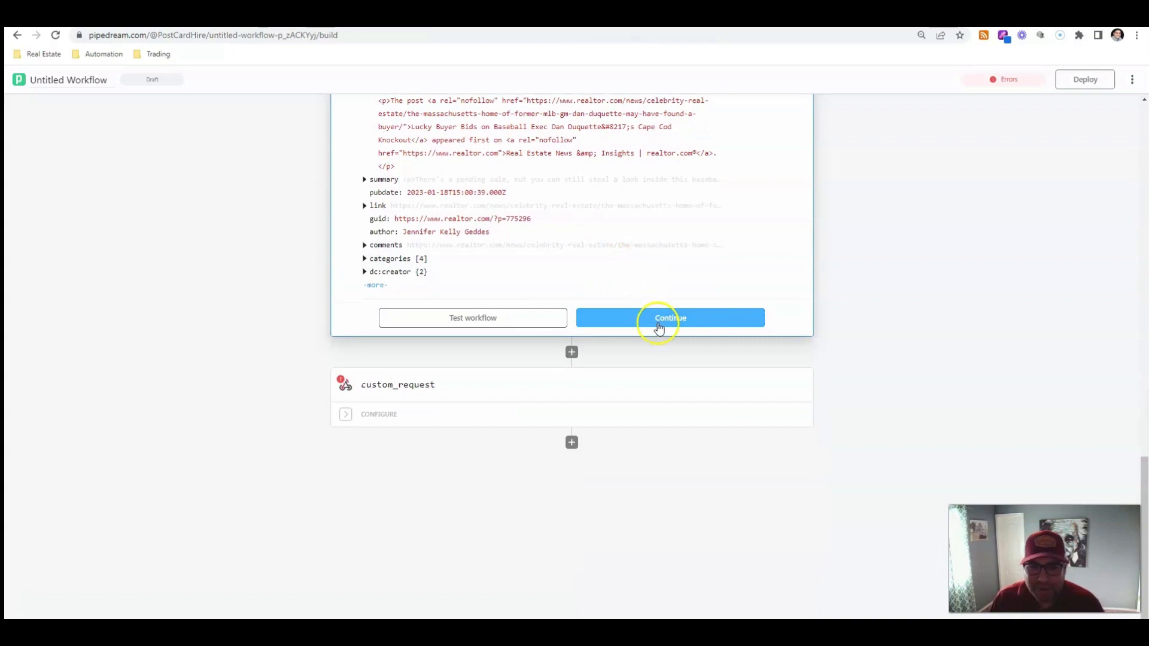
{"action": "left_click", "coordinate": [659, 329]}
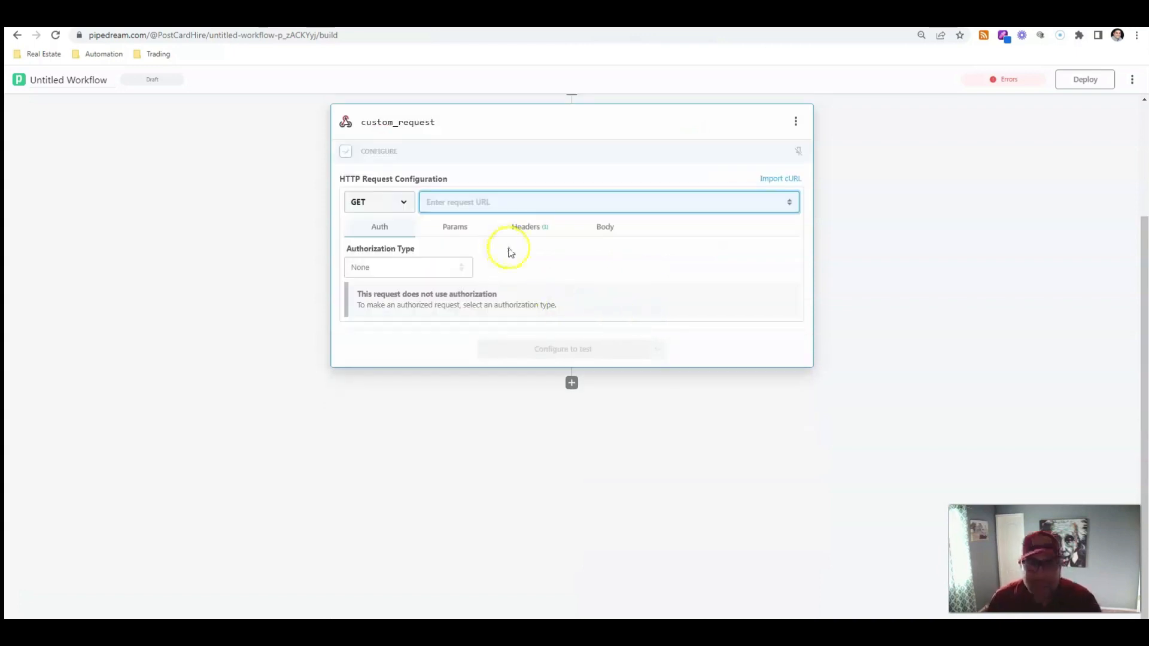
{"action": "left_click", "coordinate": [308, 19]}
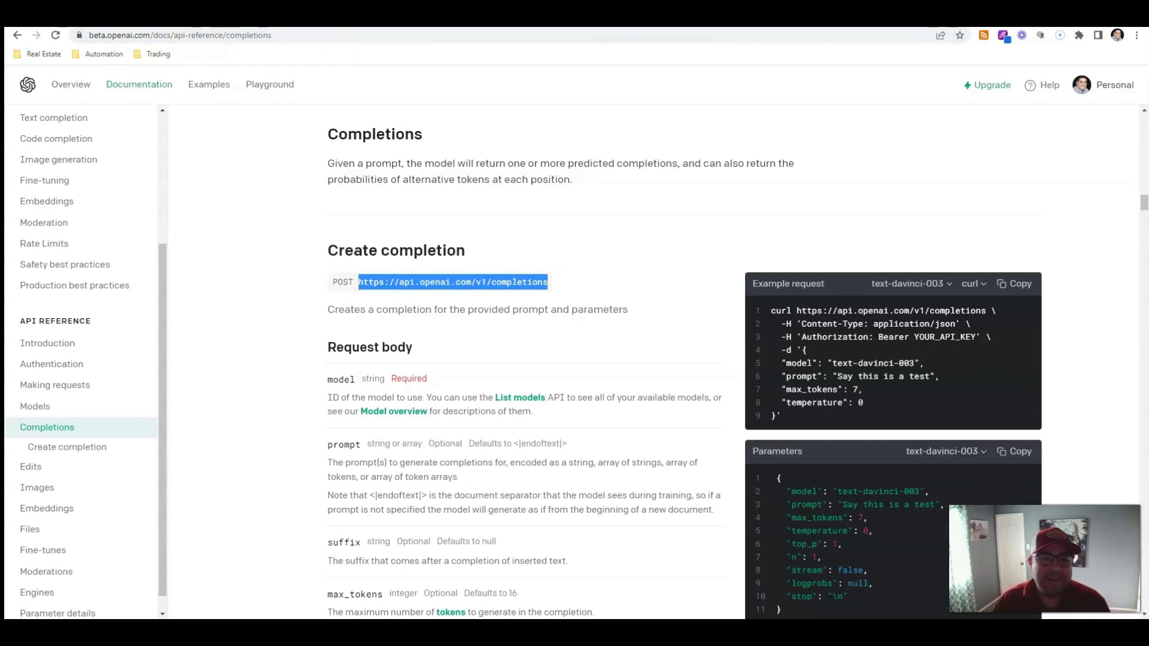
{"action": "right_click", "coordinate": [479, 279]}
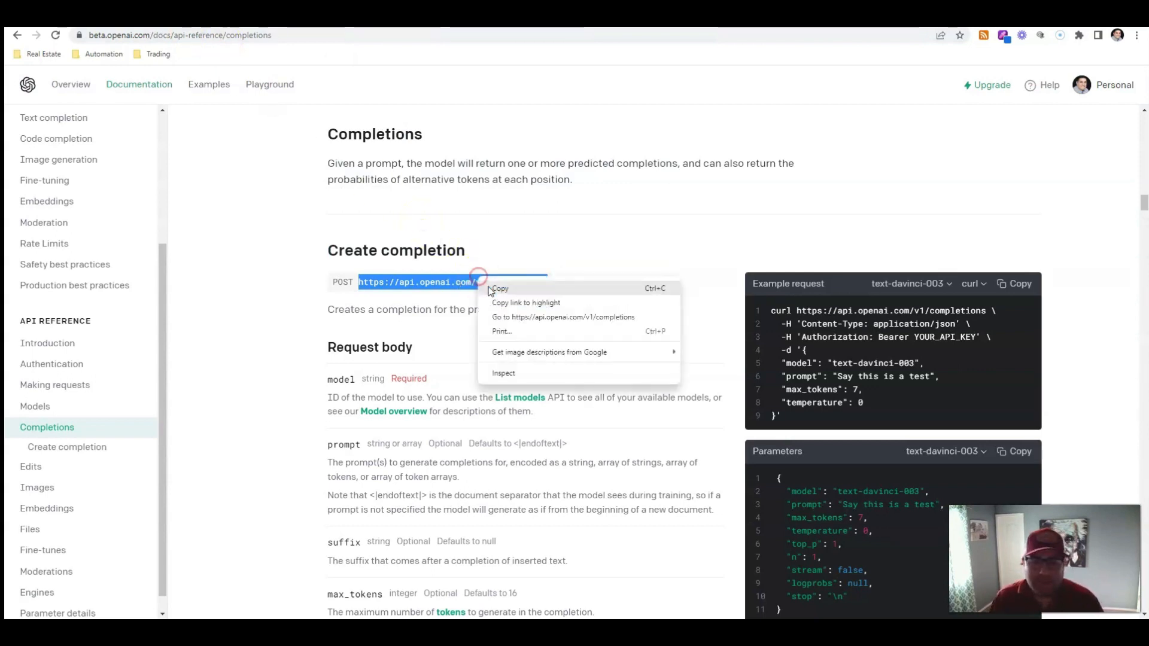
{"action": "left_click", "coordinate": [491, 288]}
{"action": "left_click", "coordinate": [197, 18]}
{"action": "left_click", "coordinate": [467, 202]}
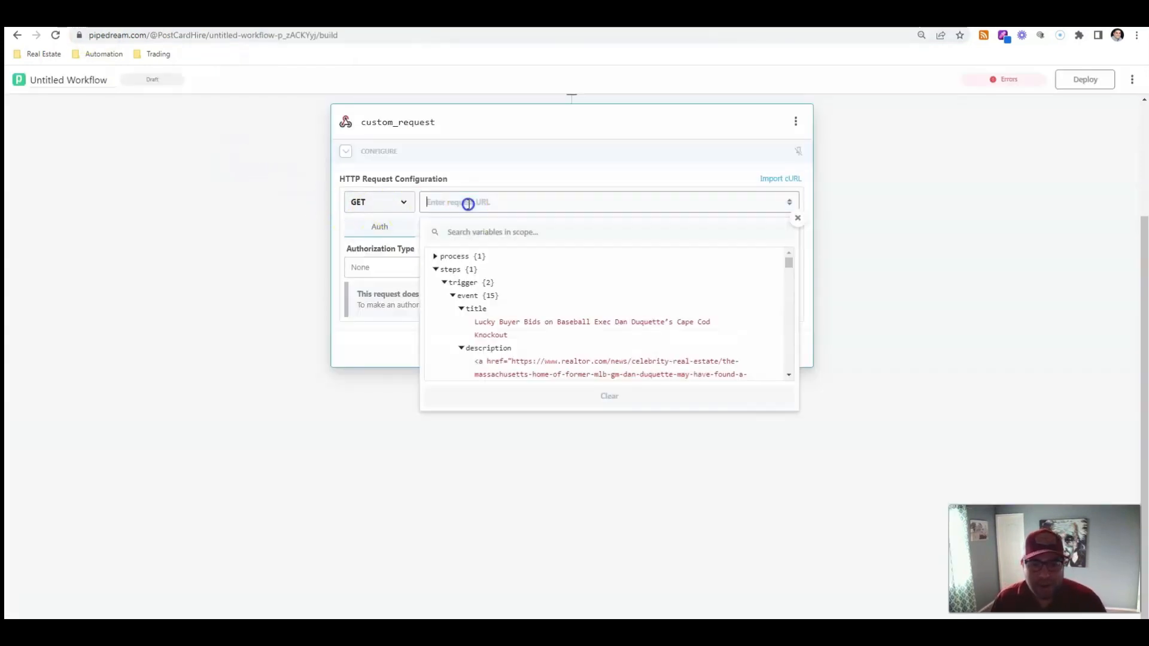
{"action": "key", "text": "ctrl+v"}
Set the request method to POST and open the request headers
{"action": "left_click", "coordinate": [401, 202]}
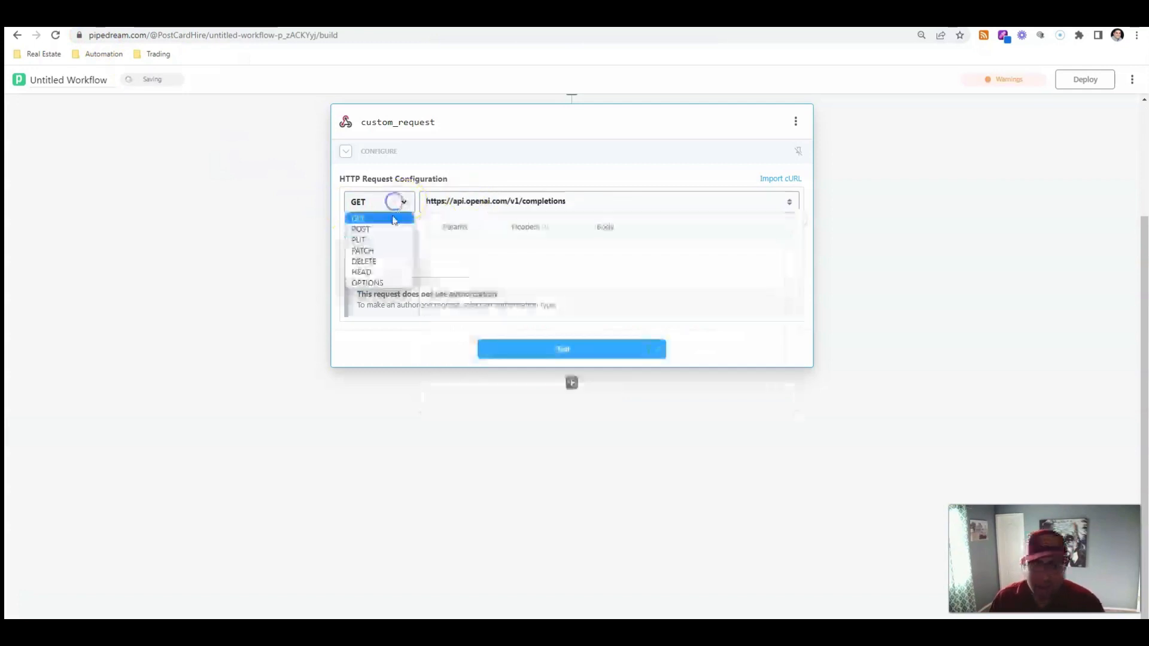
{"action": "left_click", "coordinate": [390, 228]}
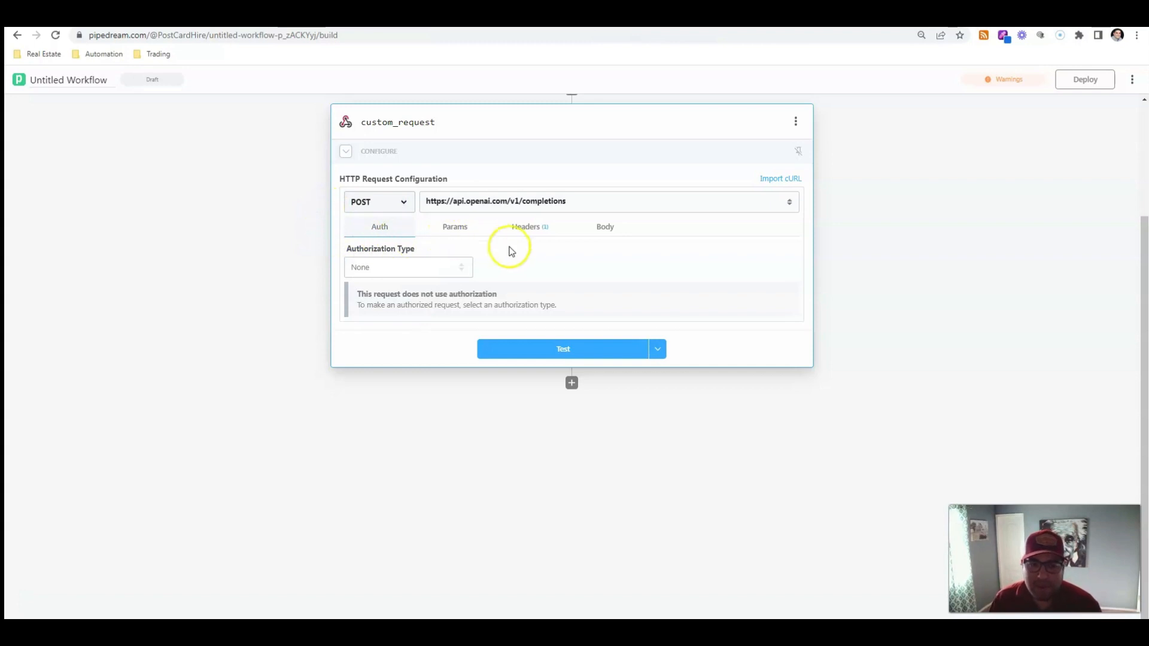
{"action": "left_click", "coordinate": [529, 229]}
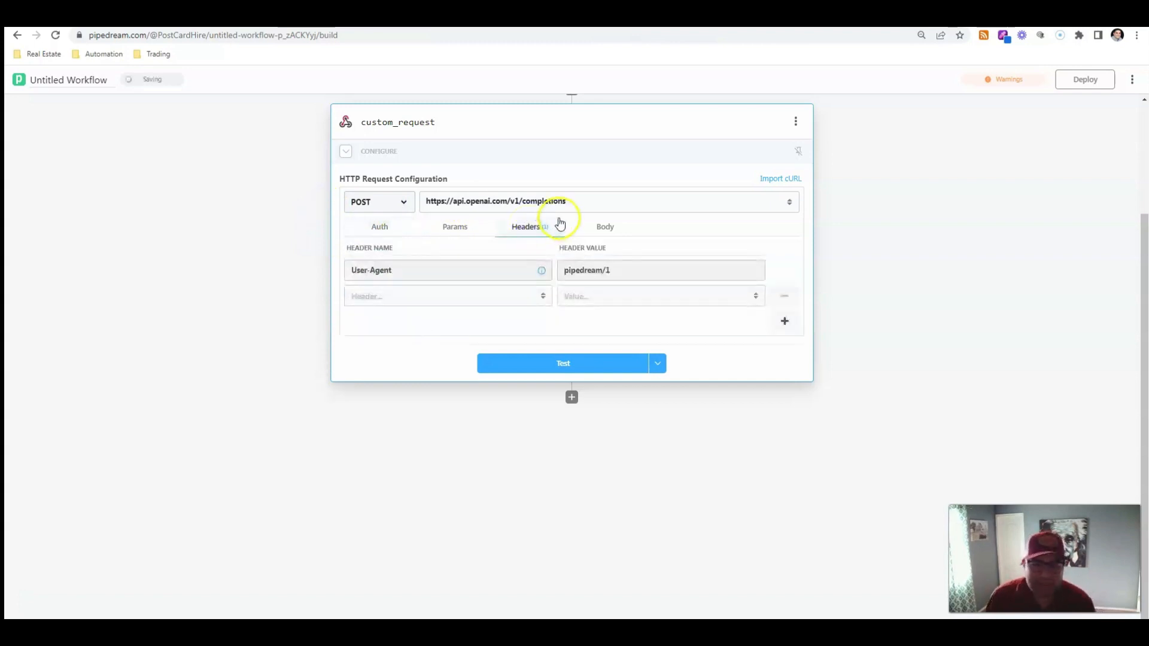
Add an Authorization header, copying the name from the OpenAI authentication docs, and start its value with Bearer
{"action": "left_click", "coordinate": [236, 20]}
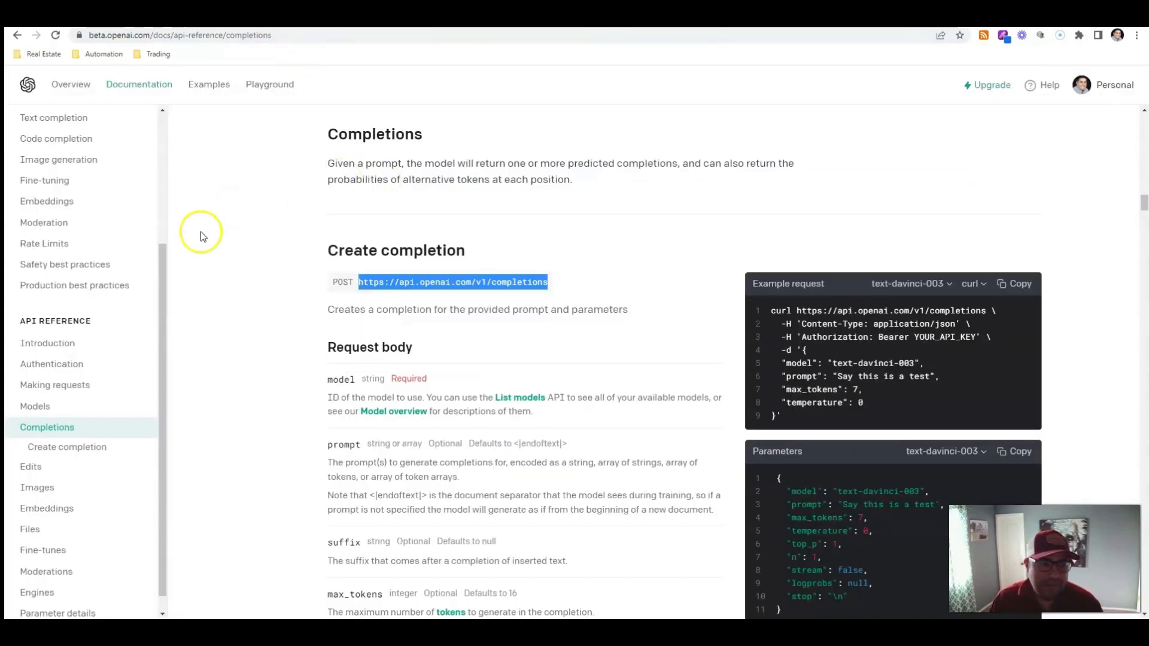
{"action": "scroll", "coordinate": [108, 359], "scroll_direction": "up", "scroll_amount": 1}
{"action": "left_click", "coordinate": [82, 417]}
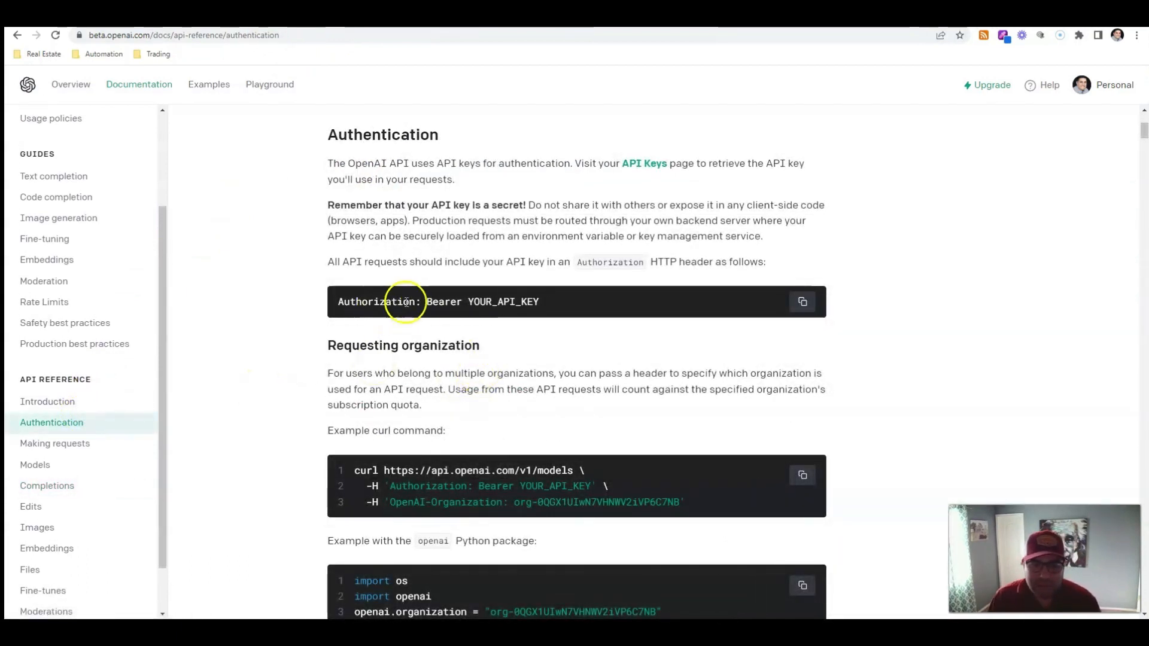
{"action": "left_click_drag", "start_coordinate": [421, 303], "coordinate": [376, 300]}
{"action": "triple_click", "coordinate": [367, 304]}
{"action": "left_click", "coordinate": [414, 306]}
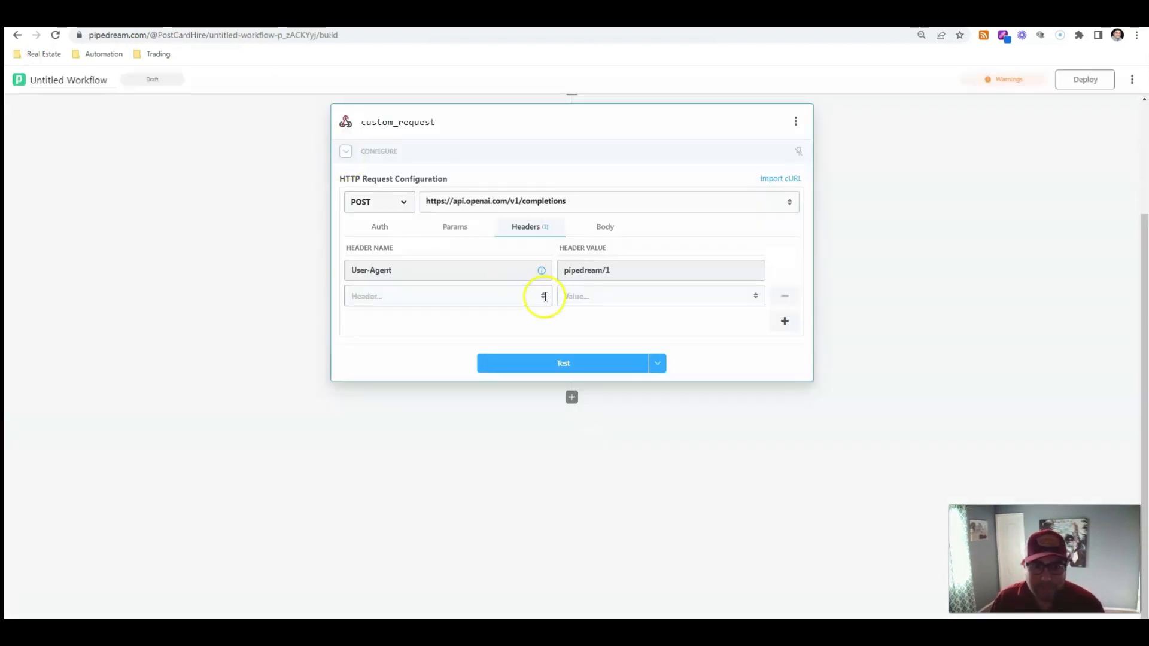
{"action": "left_click", "coordinate": [443, 290]}
{"action": "key", "text": "ctrl+v"}
{"action": "left_click", "coordinate": [606, 295]}
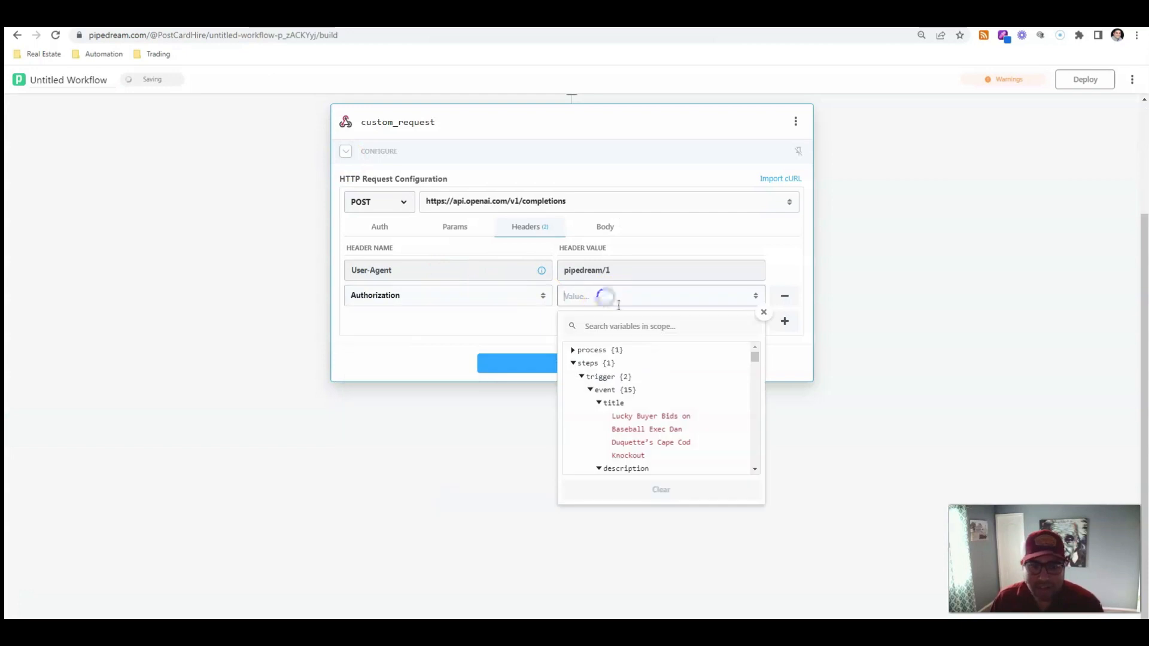
{"action": "type", "text": "Beaer"}
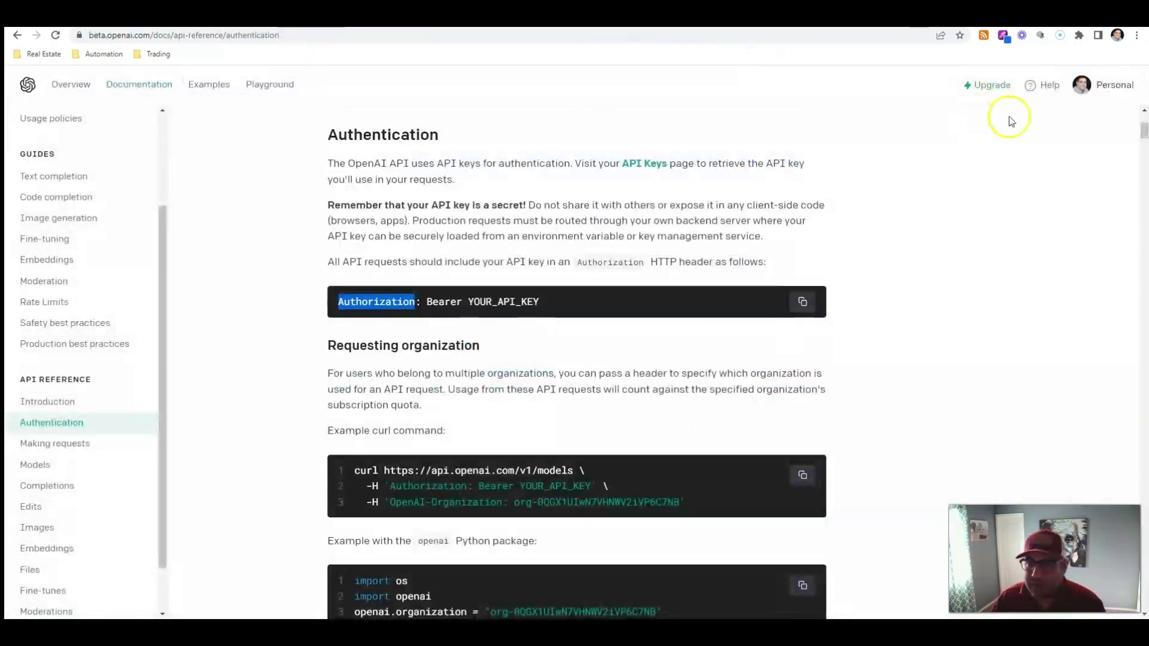
Open the OpenAI API keys page, create a new secret API key and copy it
{"action": "left_click", "coordinate": [1082, 94]}
{"action": "left_click", "coordinate": [1020, 195]}
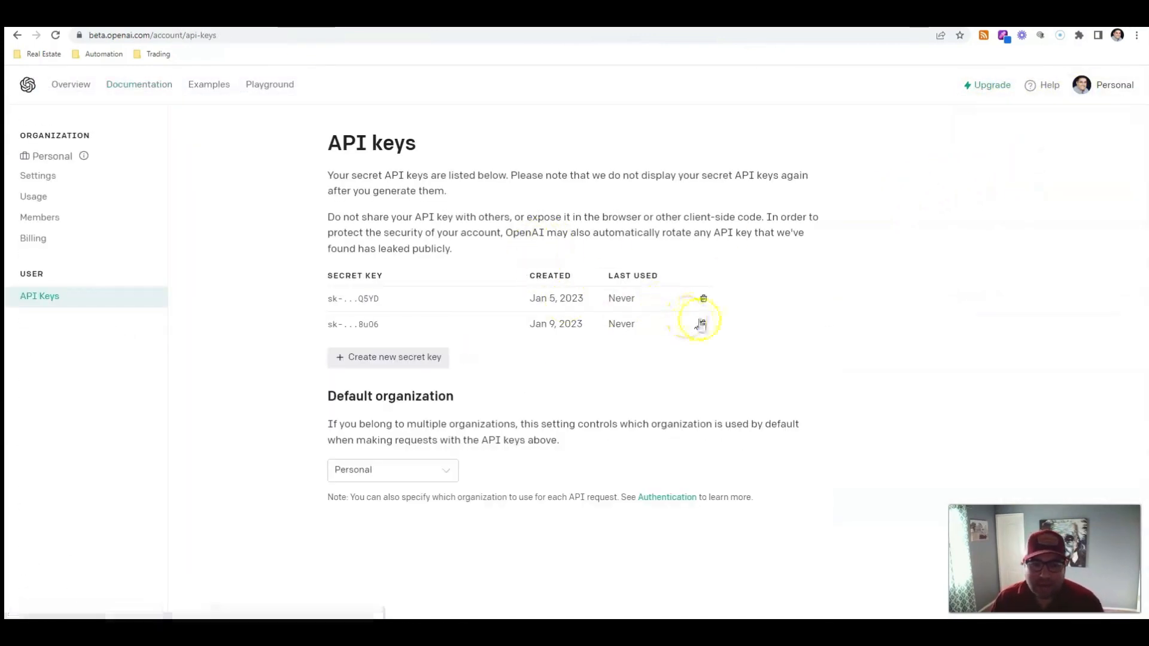
{"action": "left_click", "coordinate": [377, 359]}
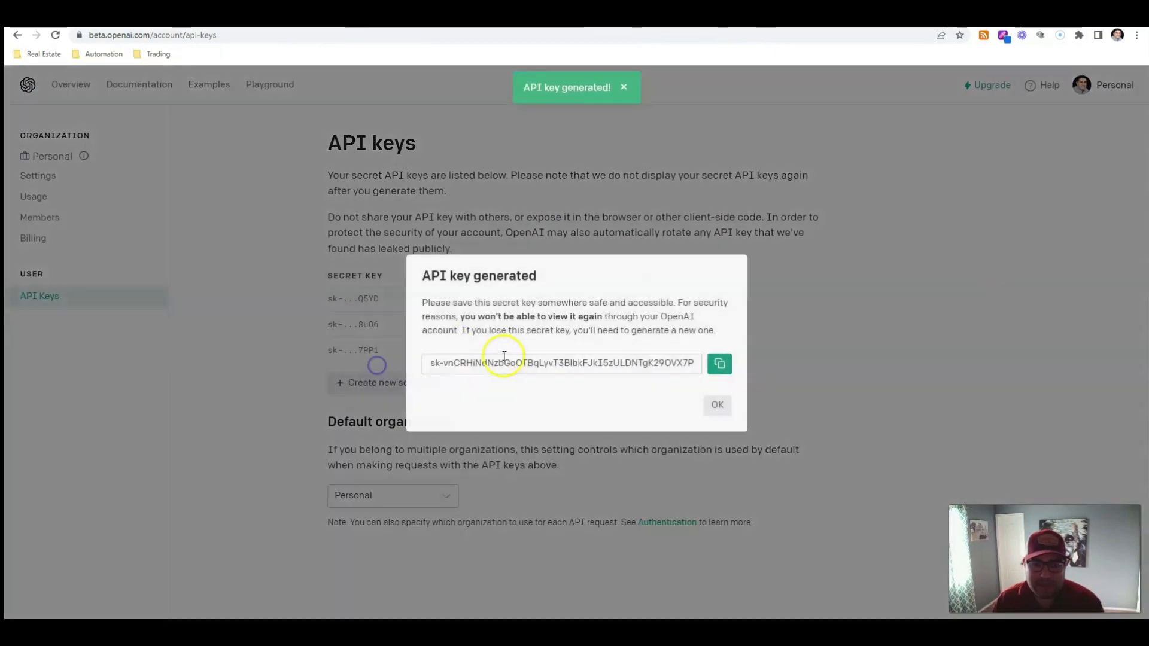
{"action": "left_click", "coordinate": [719, 363]}
{"action": "left_click", "coordinate": [723, 406]}
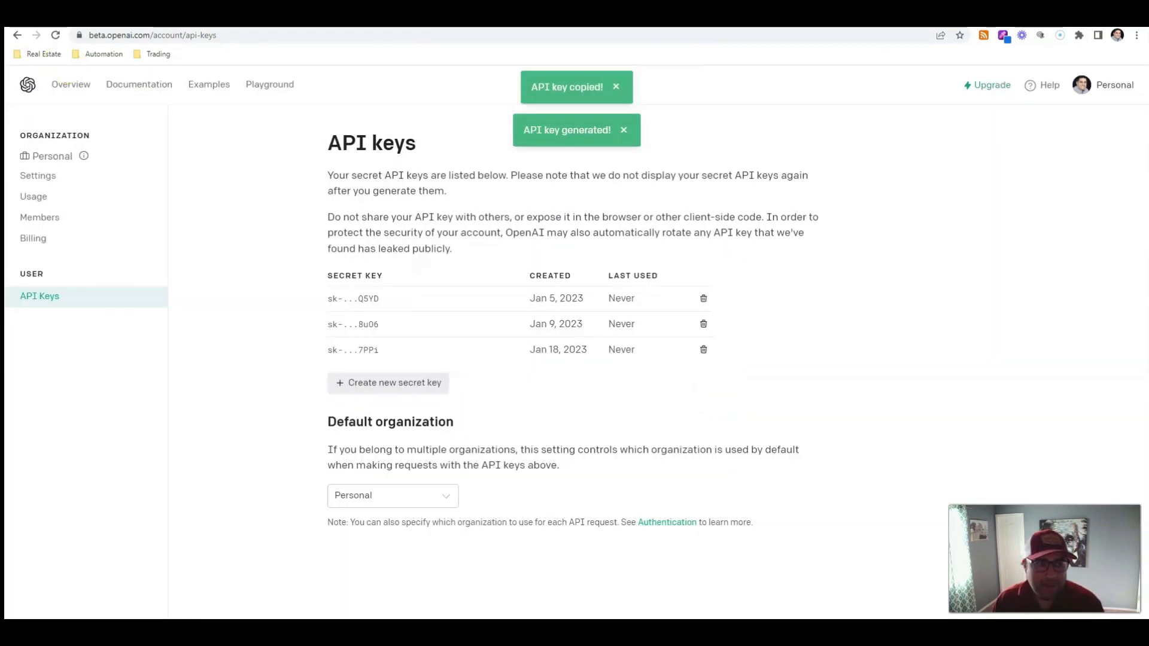
Paste the copied secret API key after Bearer in the Authorization header value
{"action": "left_click", "coordinate": [81, 18]}
{"action": "left_click", "coordinate": [601, 294]}
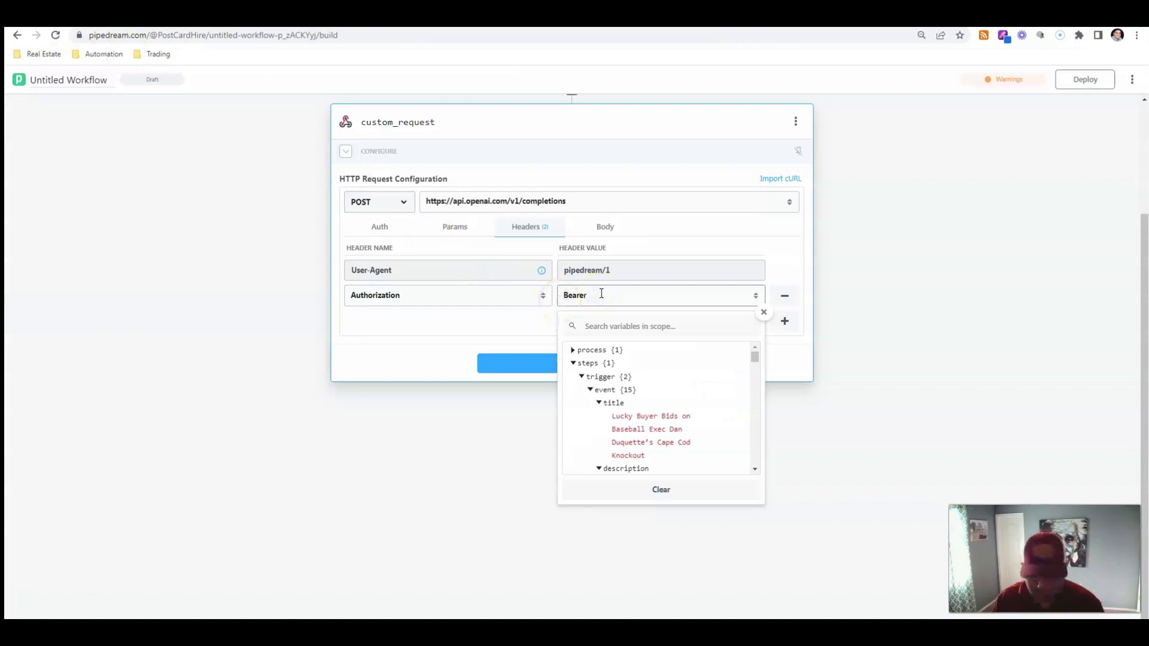
{"action": "key", "text": "ctrl+v"}
{"action": "left_click", "coordinate": [882, 311]}
Set the request body content type to application/json and switch the body to raw JSON entry
{"action": "left_click", "coordinate": [591, 231]}
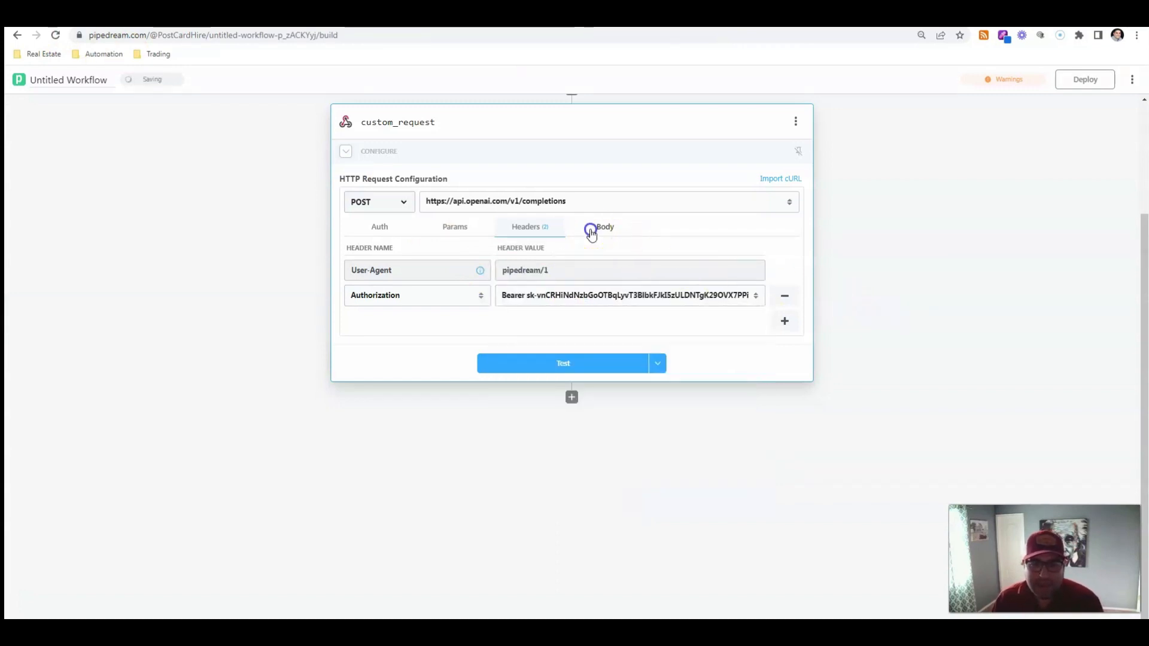
{"action": "left_click", "coordinate": [404, 265]}
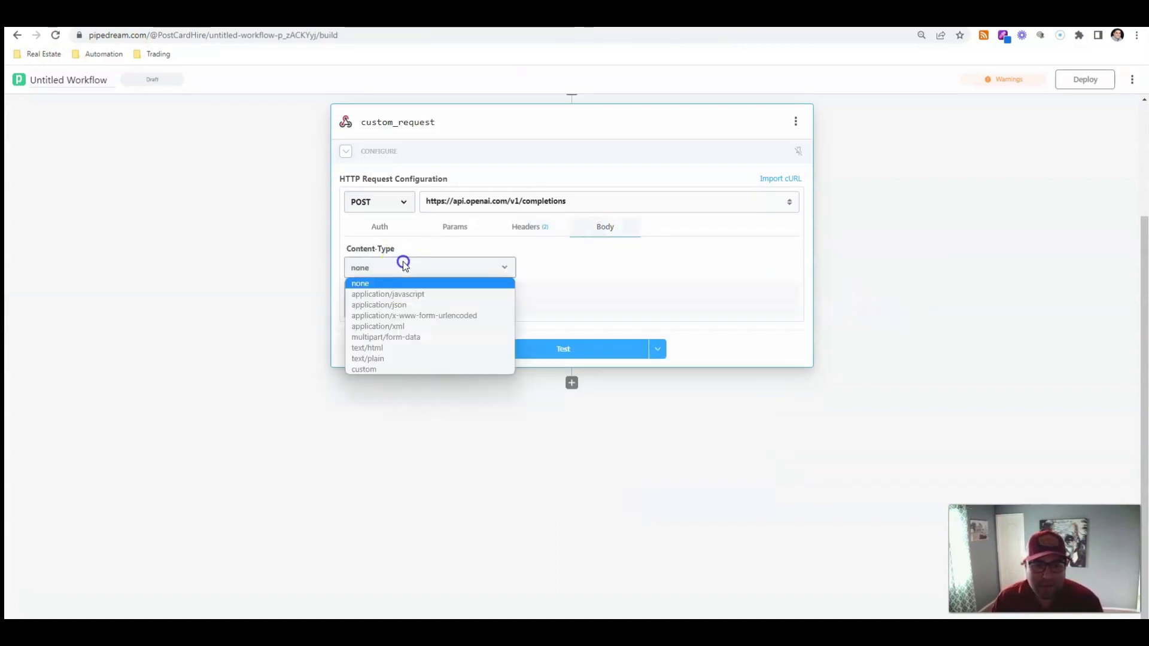
{"action": "left_click", "coordinate": [419, 305]}
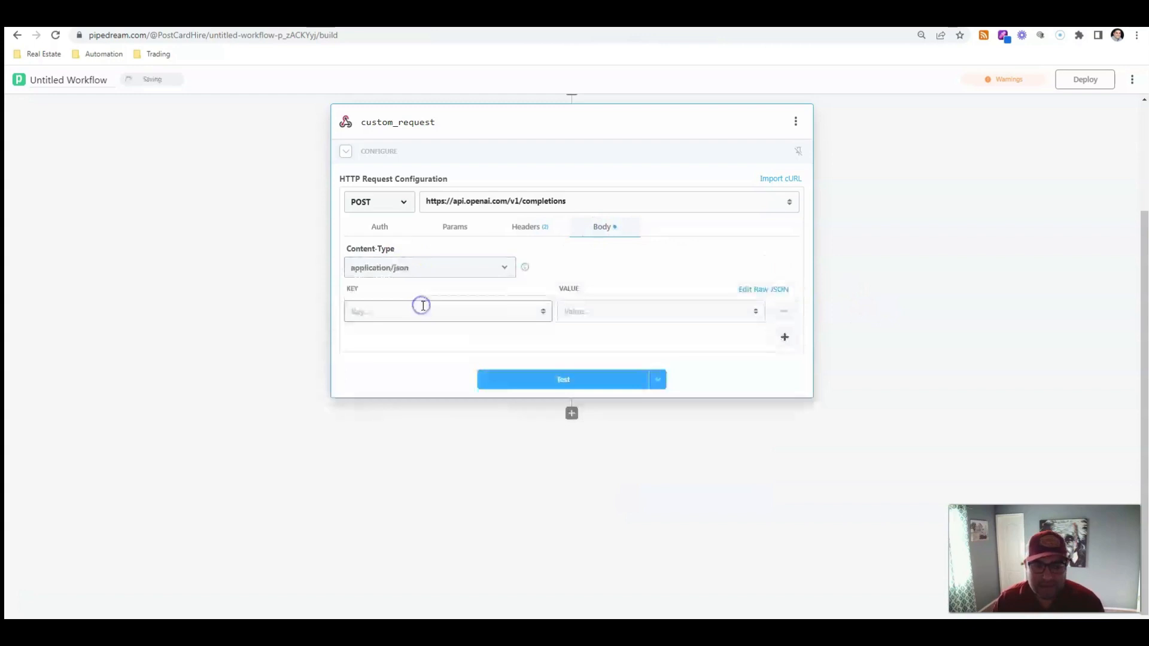
{"action": "left_click", "coordinate": [753, 289]}
{"action": "left_click", "coordinate": [567, 304]}
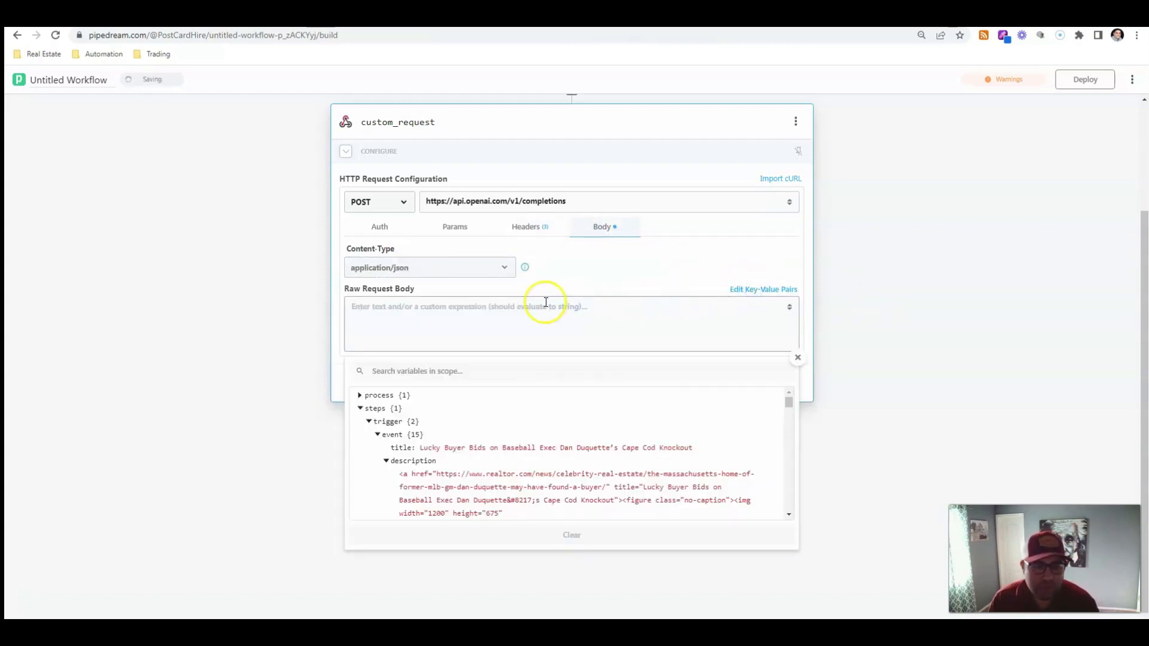
Copy the example JSON body from the OpenAI Create completion docs and paste it into the raw request body
{"action": "left_click", "coordinate": [263, 18]}
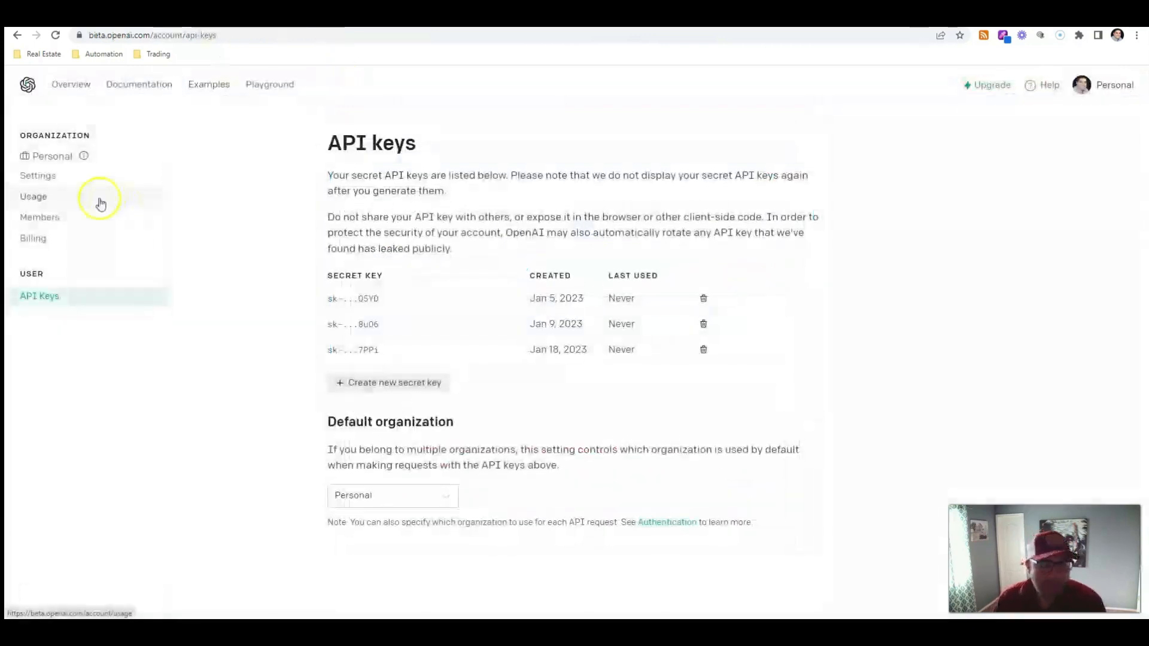
{"action": "left_click", "coordinate": [19, 40]}
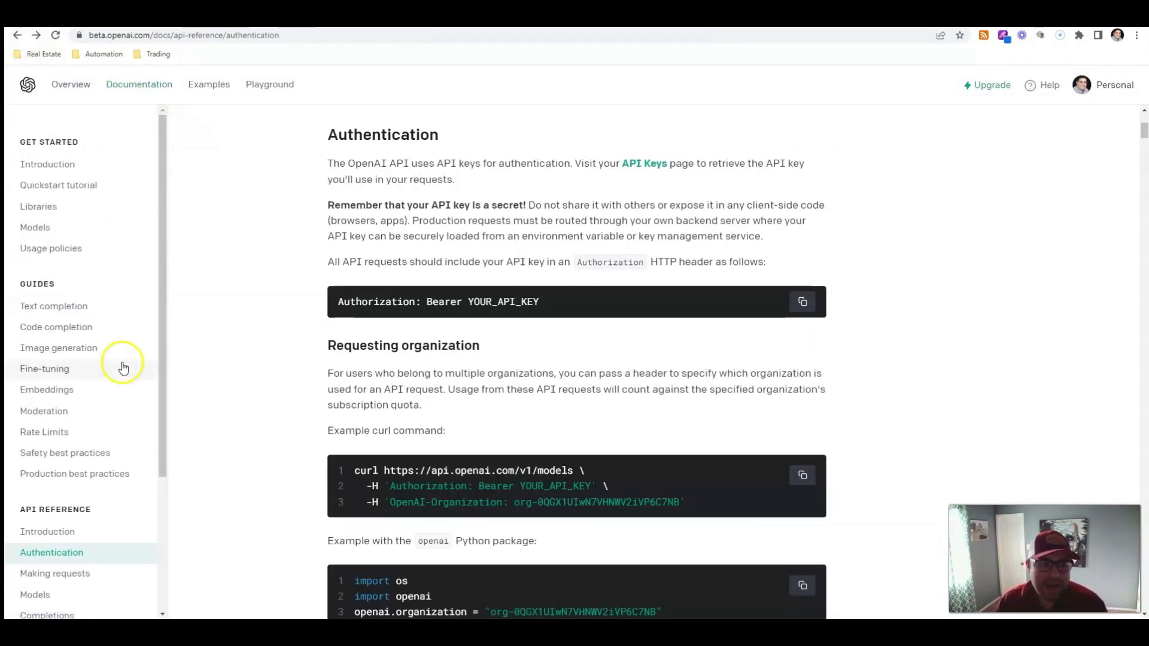
{"action": "scroll", "coordinate": [48, 427], "scroll_direction": "down", "scroll_amount": 3}
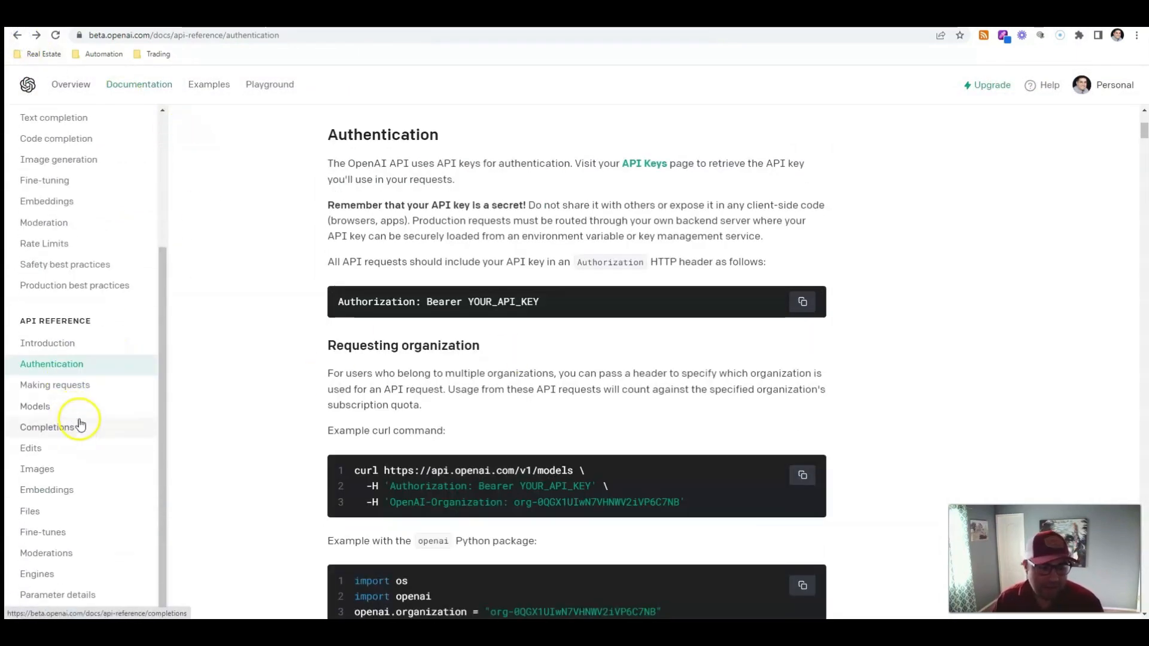
{"action": "left_click", "coordinate": [72, 427]}
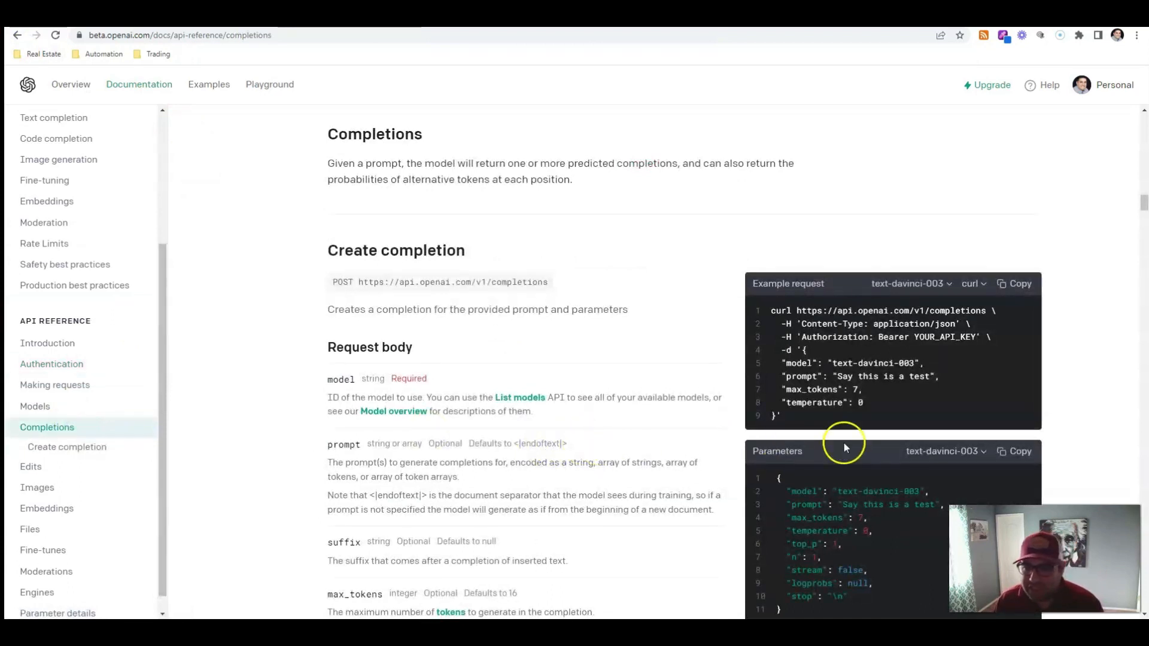
{"action": "scroll", "coordinate": [839, 425], "scroll_direction": "down", "scroll_amount": 1}
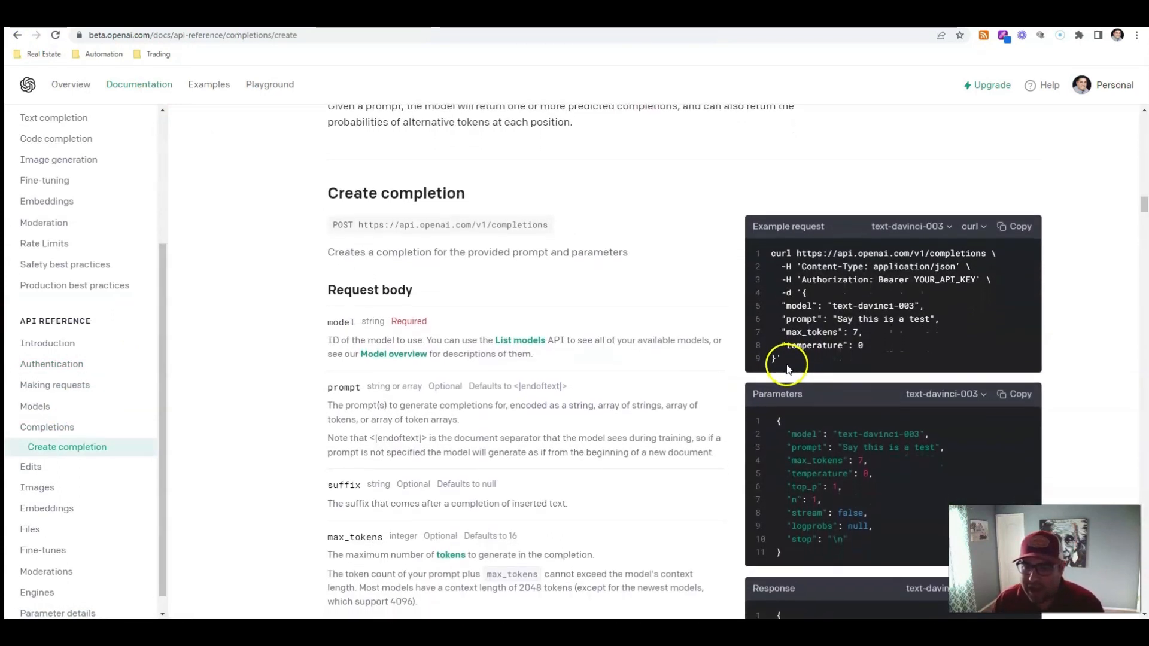
{"action": "left_click_drag", "start_coordinate": [804, 291], "coordinate": [776, 359]}
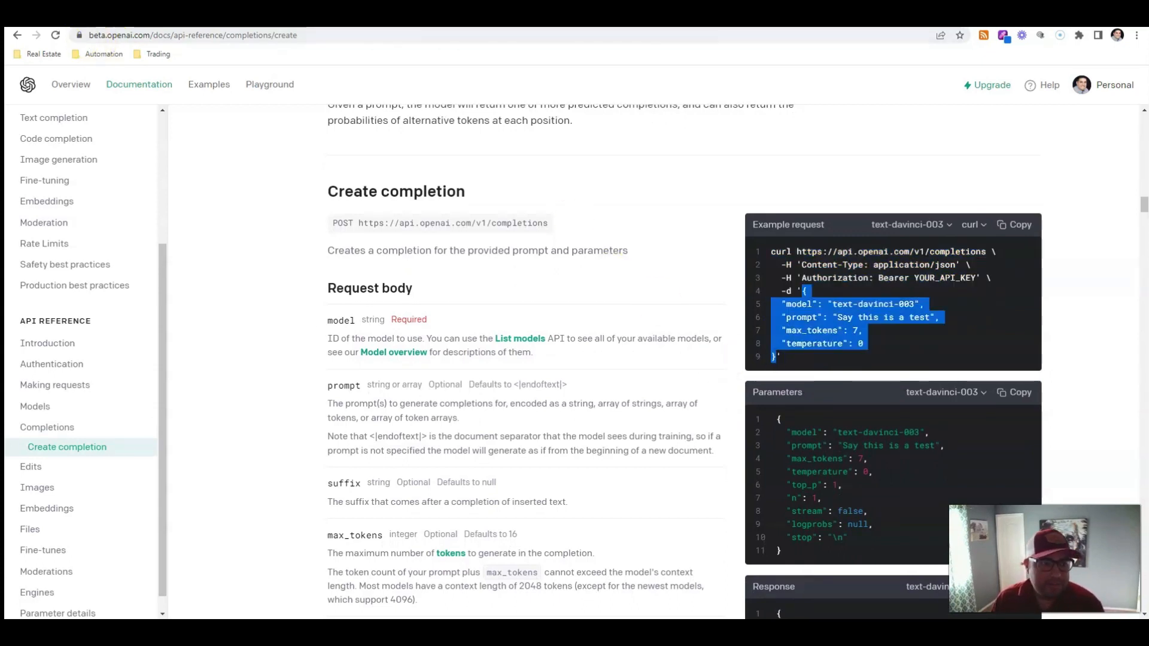
{"action": "left_click", "coordinate": [117, 18]}
{"action": "key", "text": "ctrl+v"}
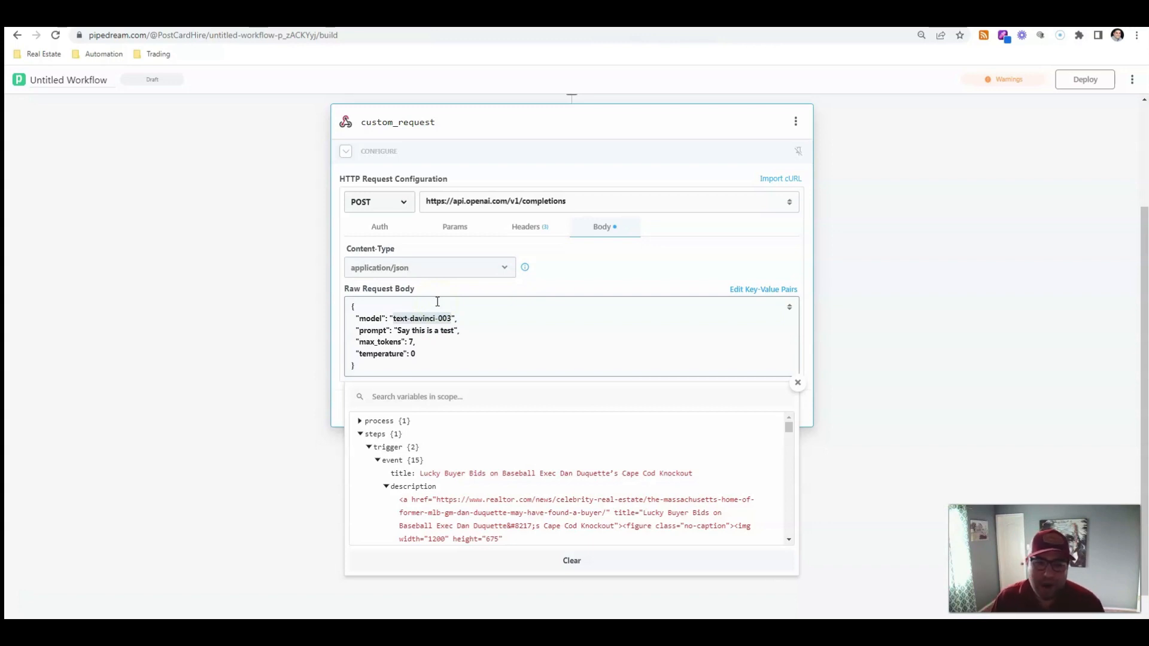
Replace the prompt with "write me a blog about " followed by the trigger event's title variable
{"action": "left_click_drag", "start_coordinate": [453, 330], "coordinate": [398, 331]}
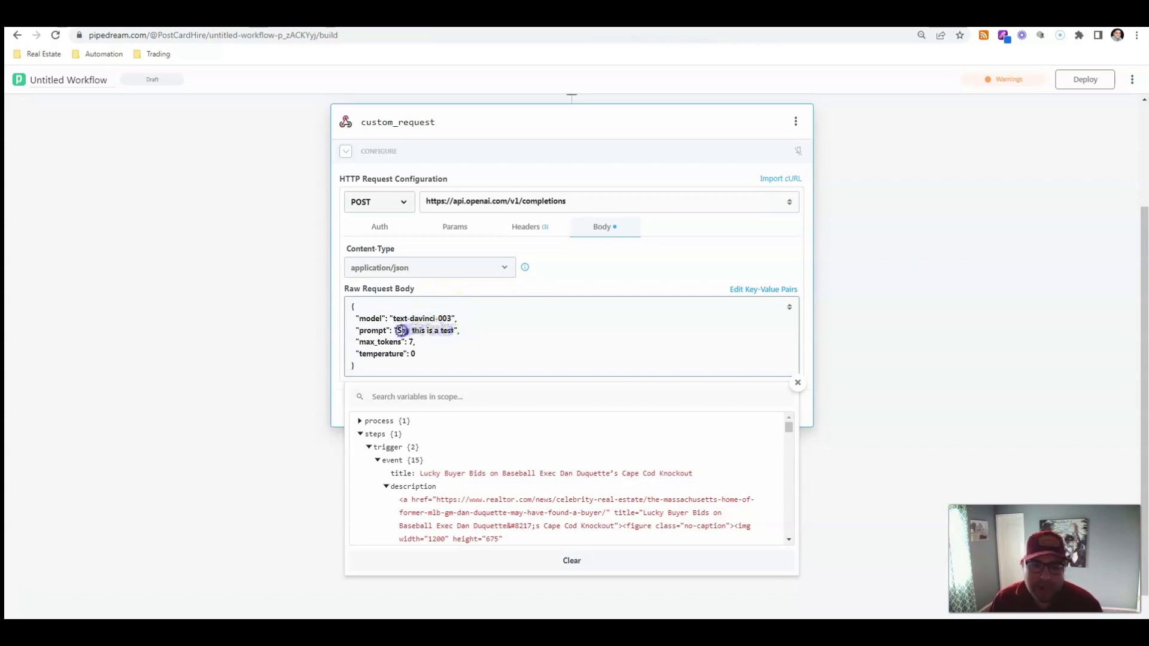
{"action": "type", "text": "write"}
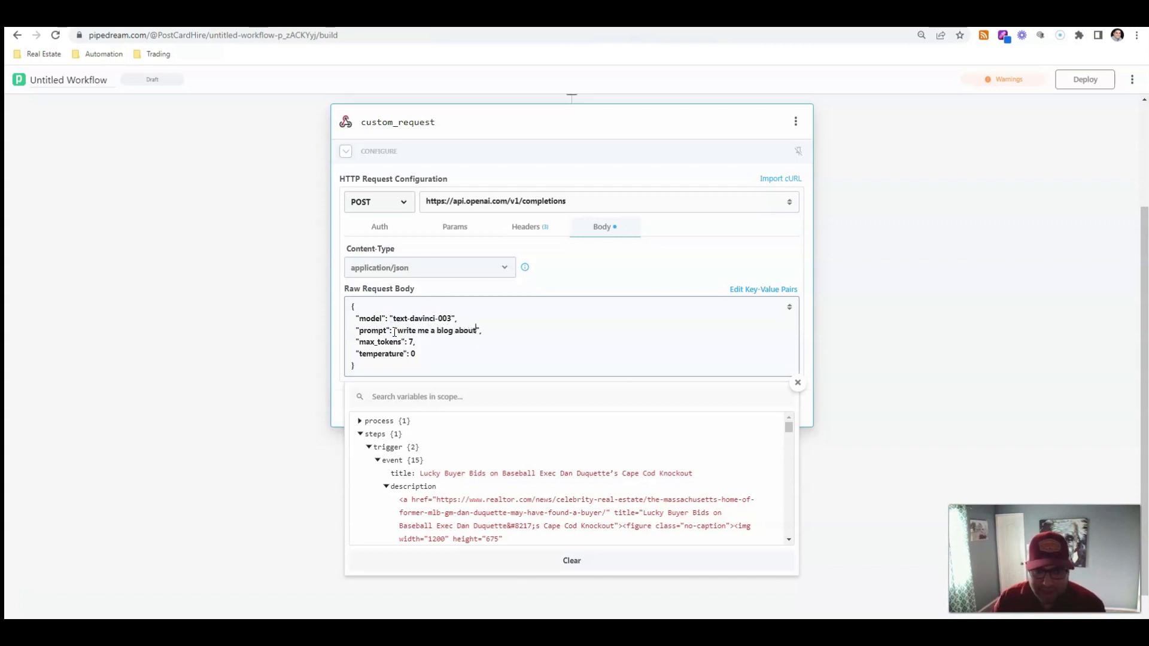
{"action": "left_click", "coordinate": [706, 477]}
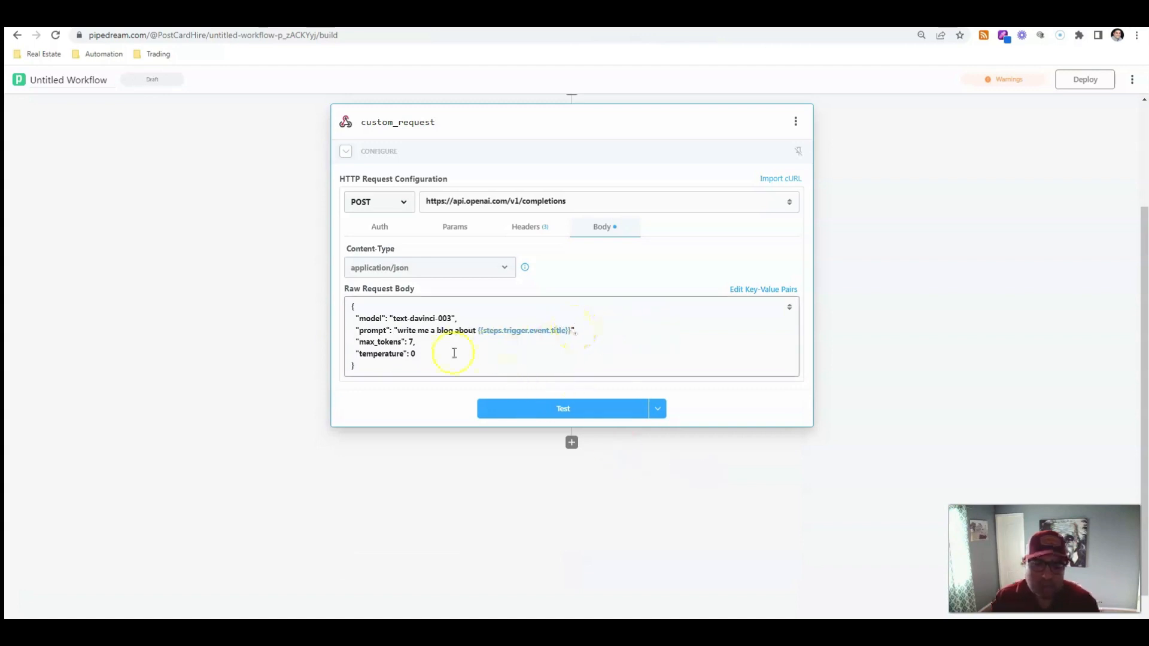
Set max_tokens in the request body to 2000
{"action": "left_click", "coordinate": [413, 340]}
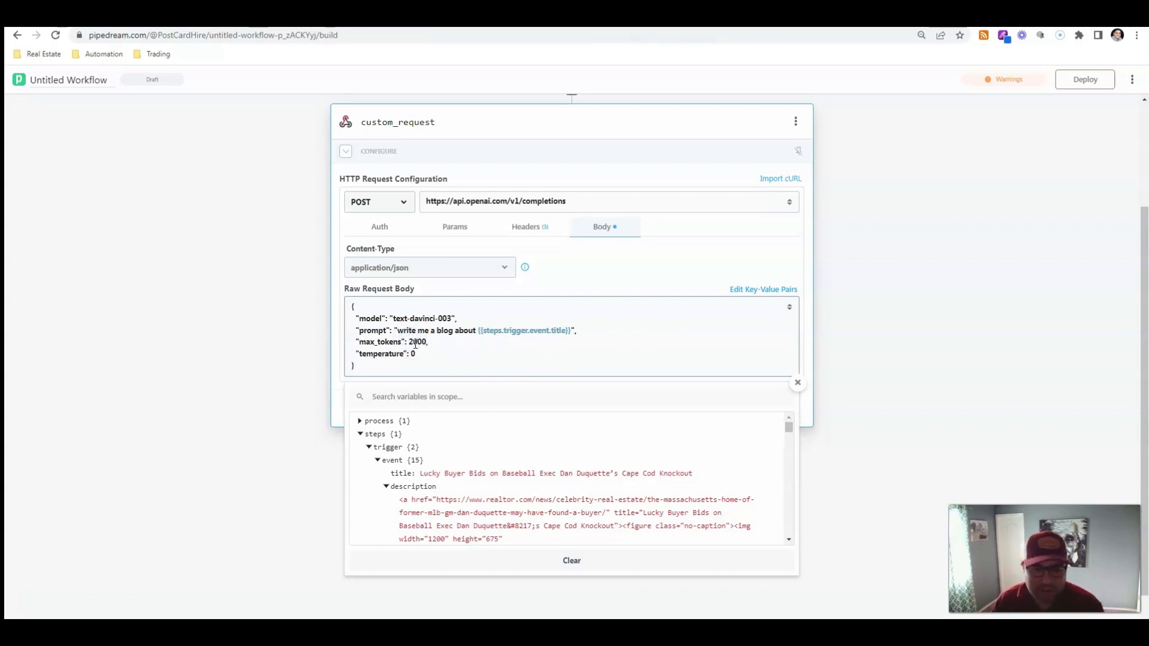
{"action": "left_click", "coordinate": [411, 353]}
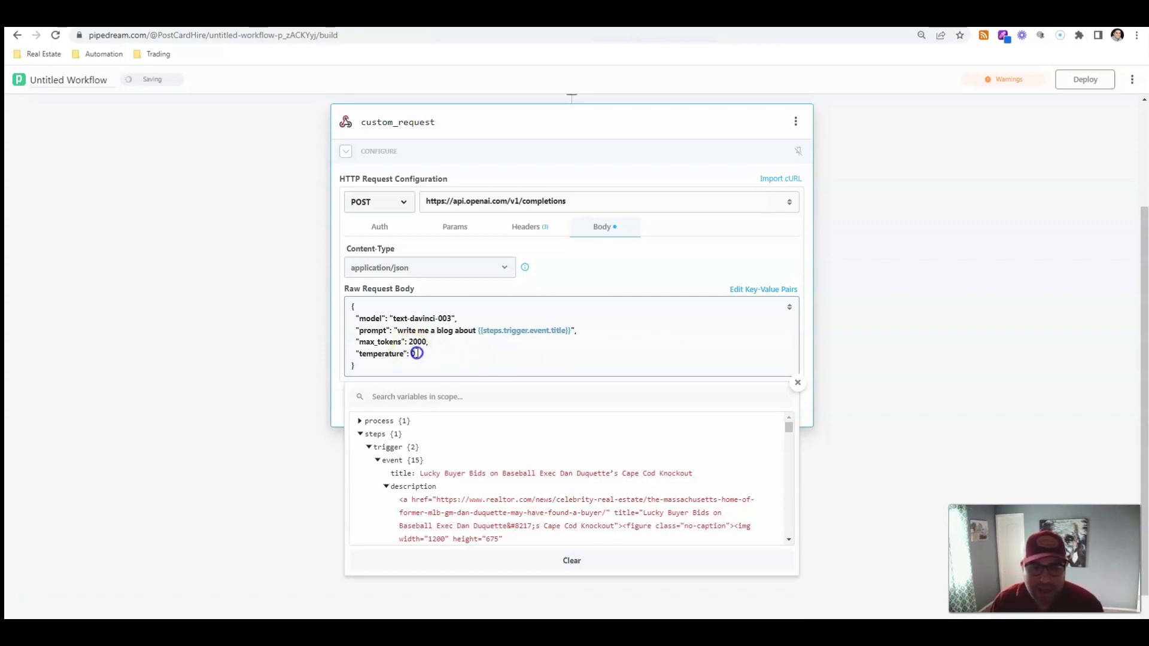
{"action": "left_click", "coordinate": [932, 334]}
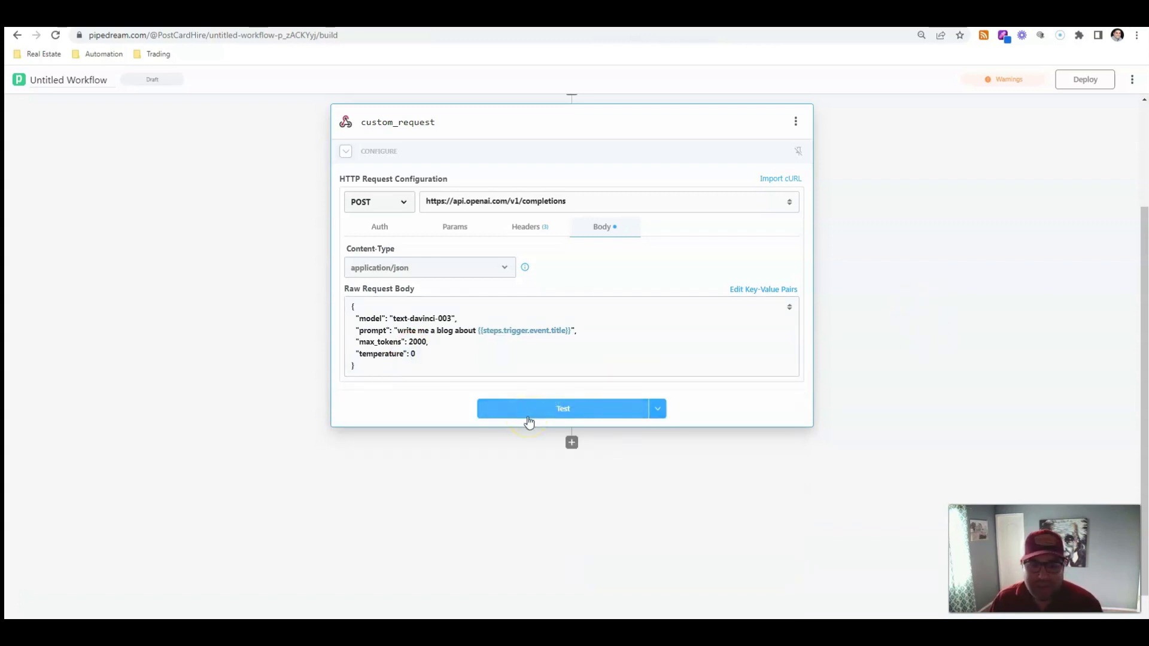
Test the custom_request step and scroll through the returned completion text
{"action": "left_click", "coordinate": [529, 419]}
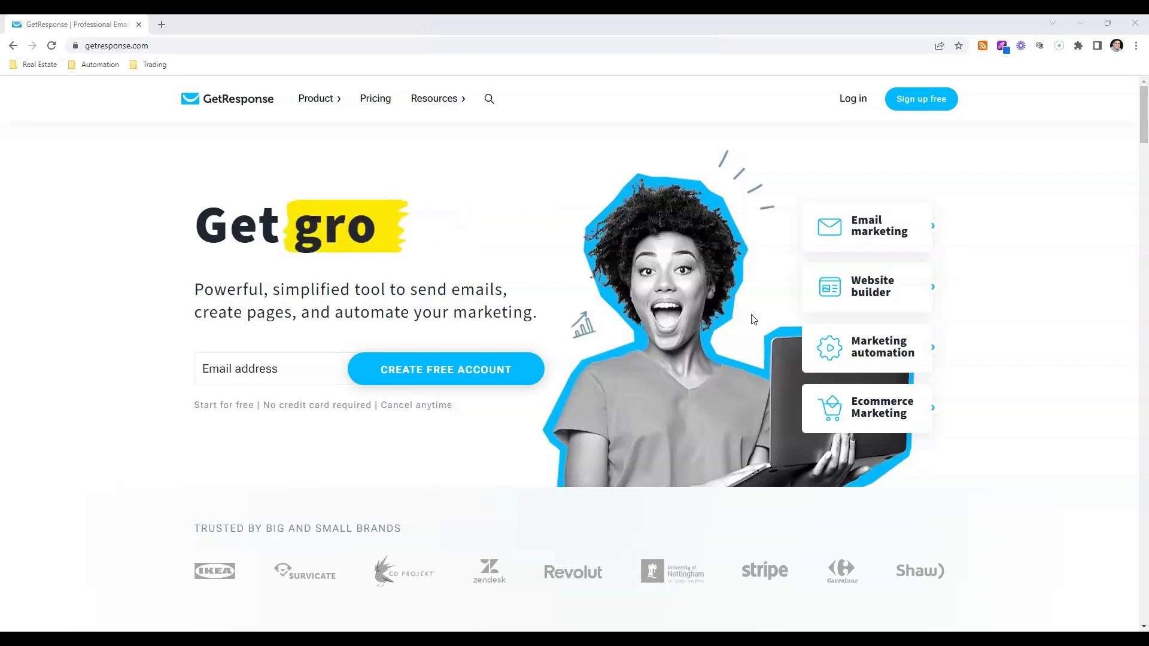
{"action": "left_click", "coordinate": [753, 320]}
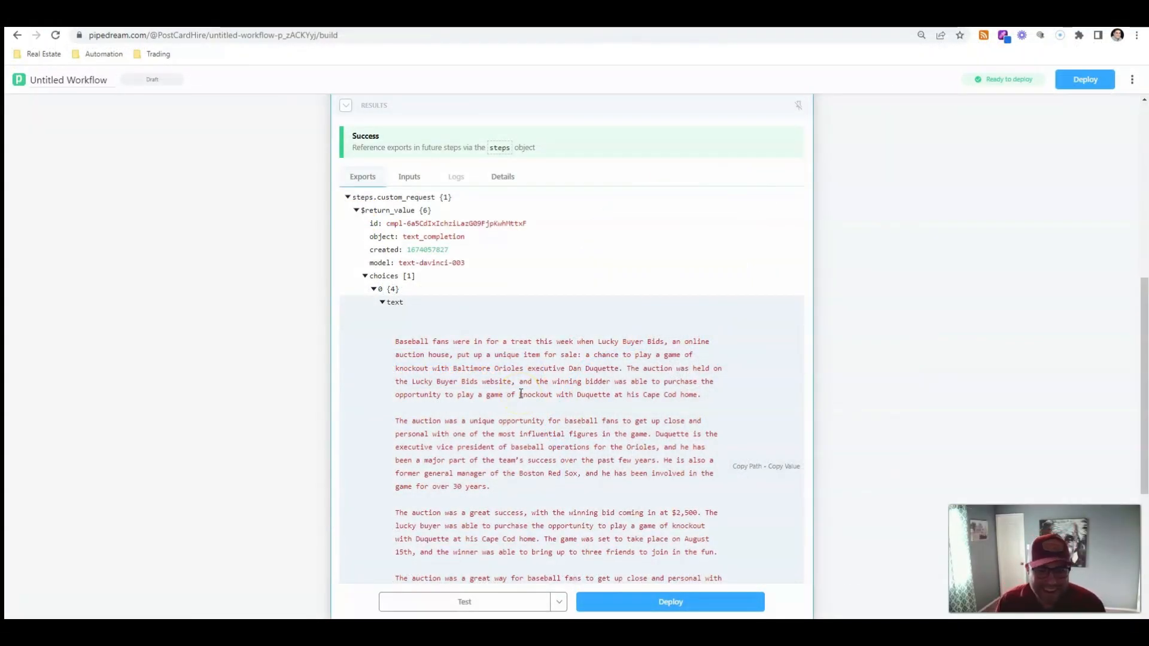
{"action": "scroll", "coordinate": [520, 395], "scroll_direction": "down", "scroll_amount": 3}
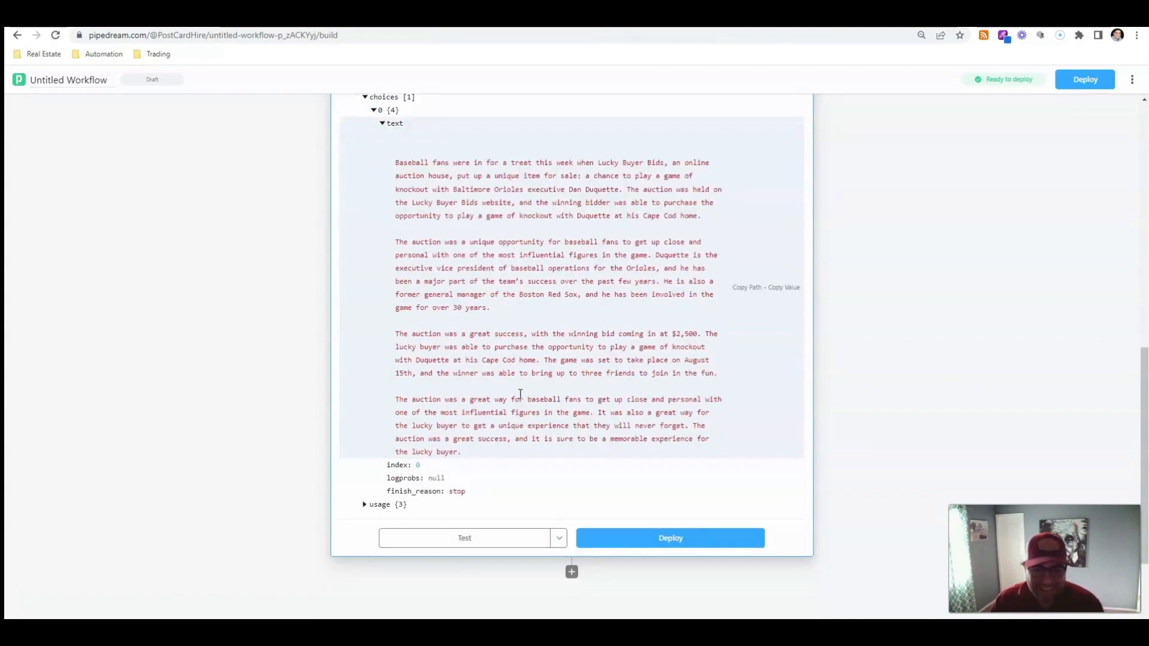
{"action": "scroll", "coordinate": [520, 395], "scroll_direction": "up", "scroll_amount": 2}
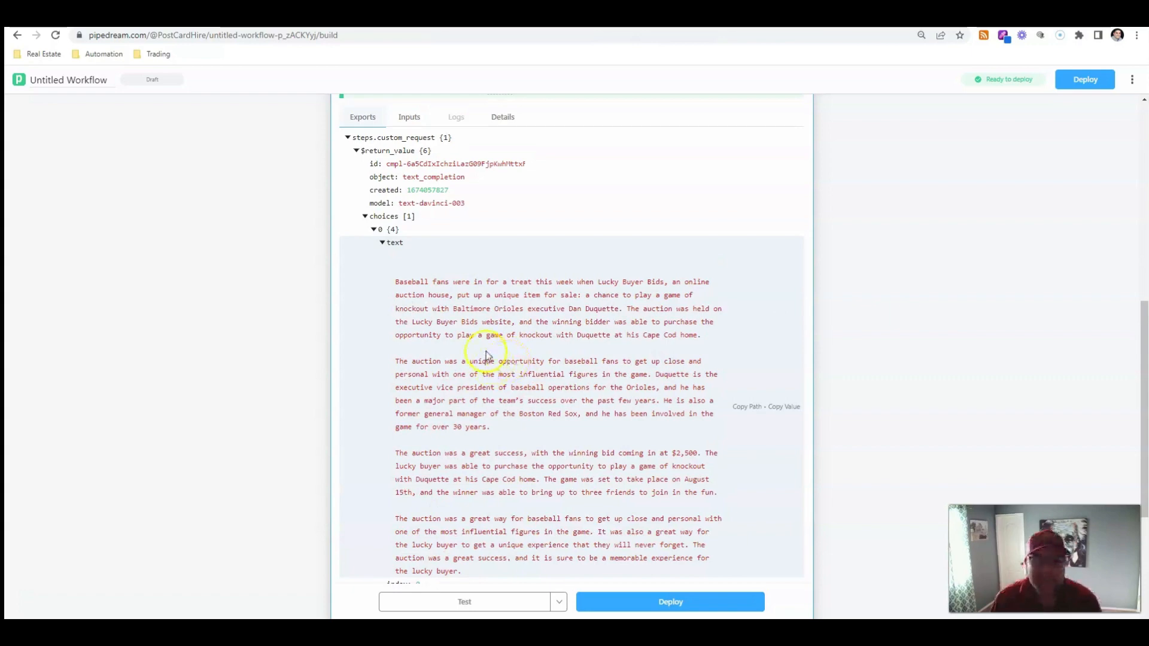
{"action": "scroll", "coordinate": [494, 342], "scroll_direction": "up", "scroll_amount": 5}
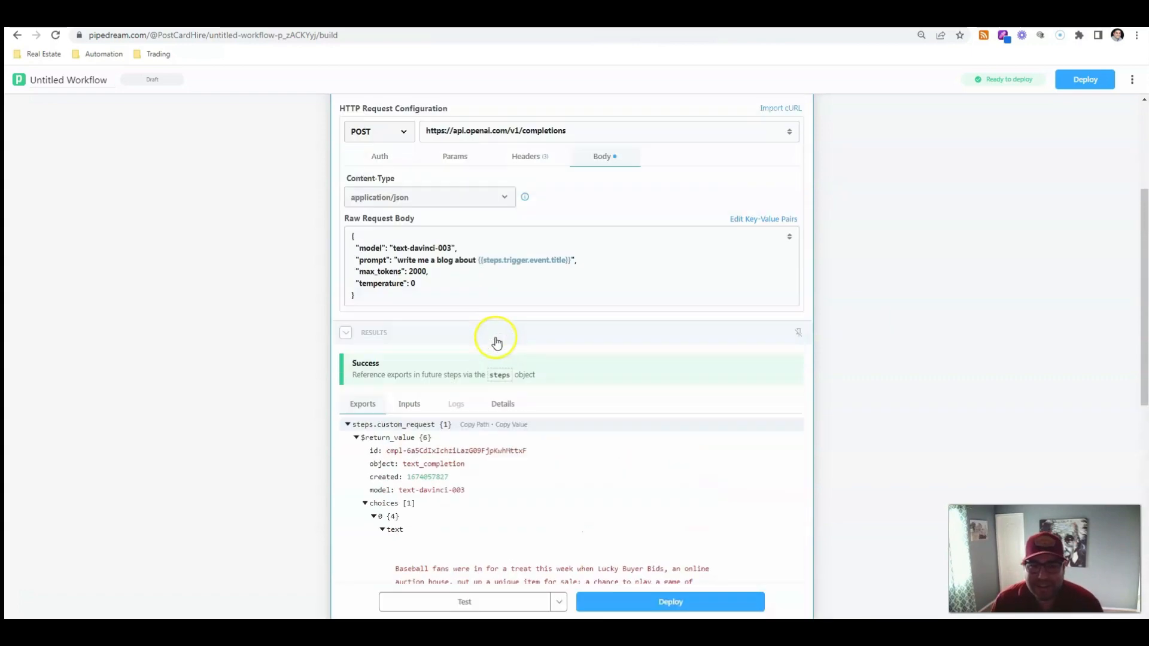
{"action": "scroll", "coordinate": [500, 341], "scroll_direction": "up", "scroll_amount": 2}
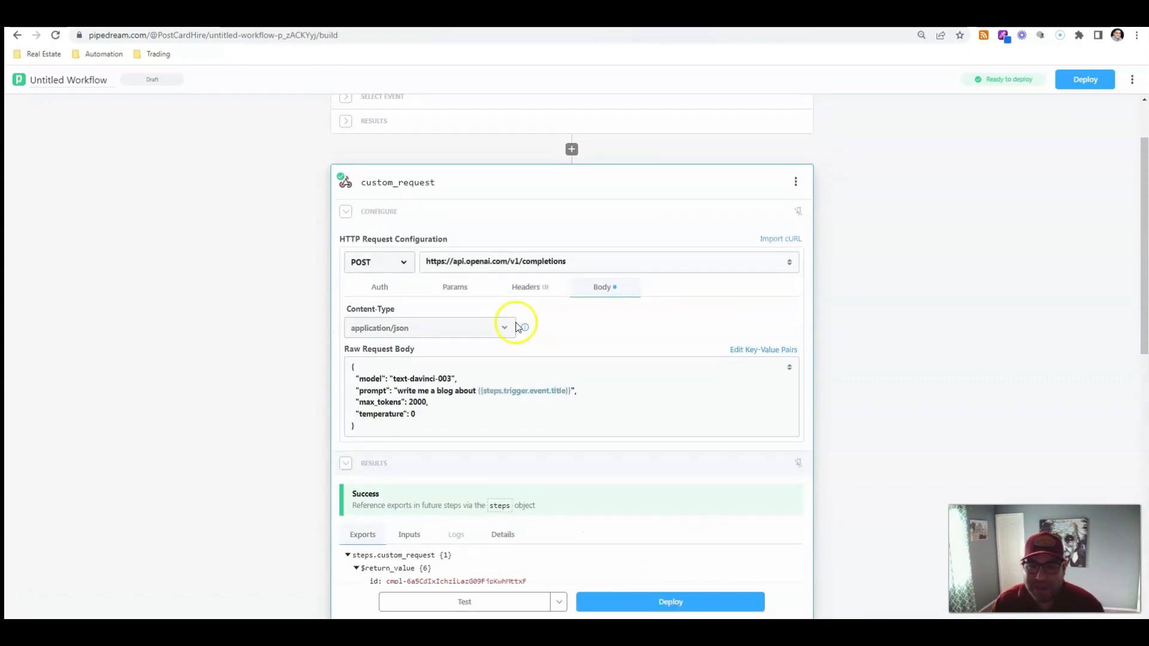
Add a new HTTP POST request step below the custom_request step
{"action": "left_click", "coordinate": [796, 183]}
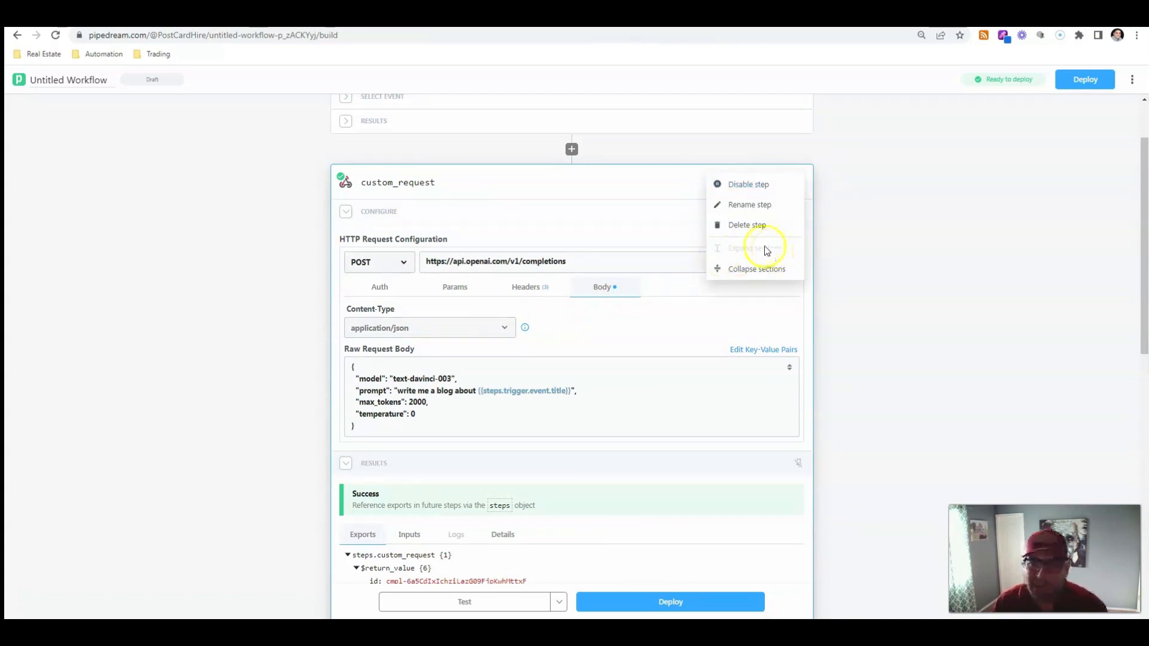
{"action": "left_click", "coordinate": [844, 299]}
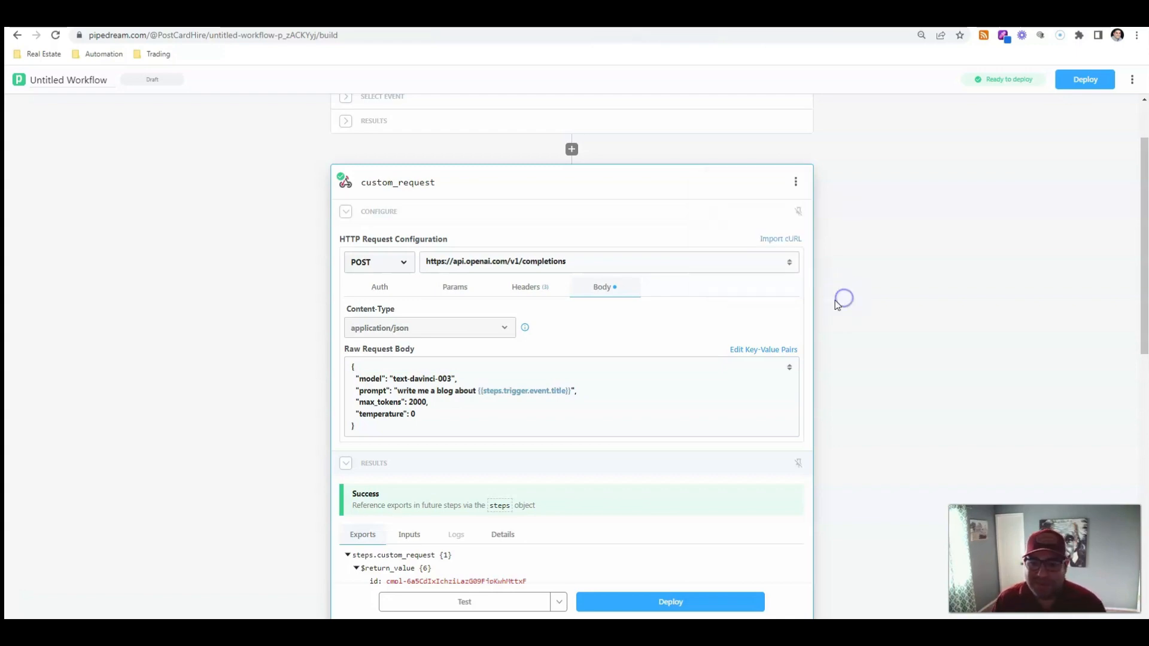
{"action": "scroll", "coordinate": [829, 302], "scroll_direction": "down", "scroll_amount": 10}
{"action": "scroll", "coordinate": [824, 292], "scroll_direction": "down", "scroll_amount": 1}
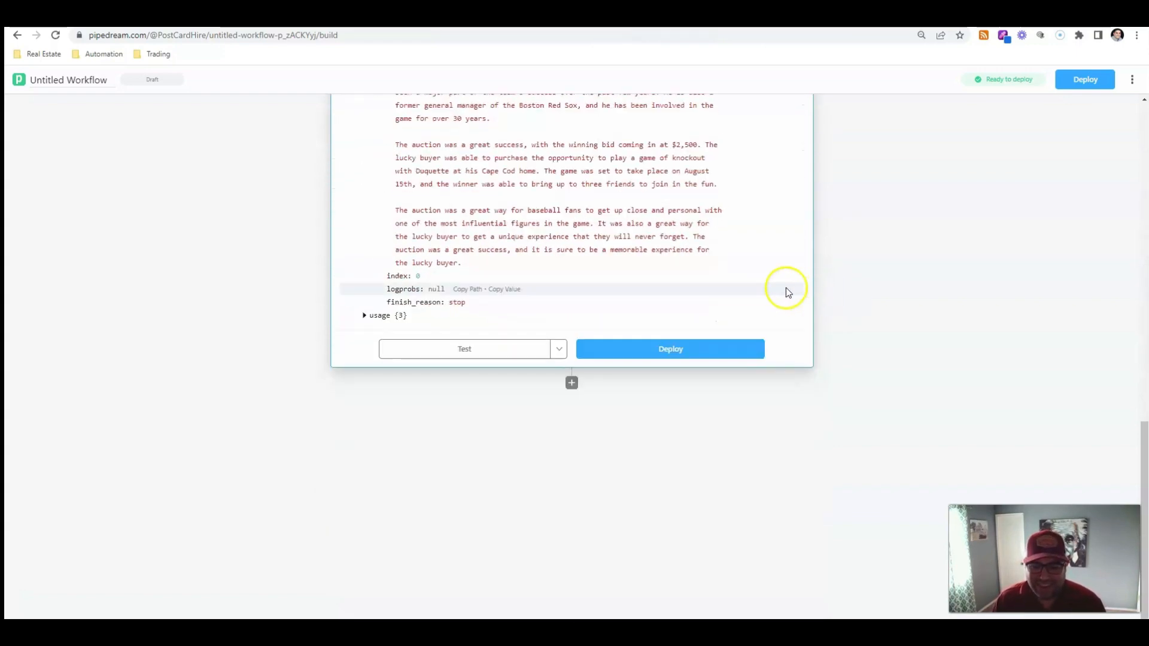
{"action": "left_click", "coordinate": [573, 384]}
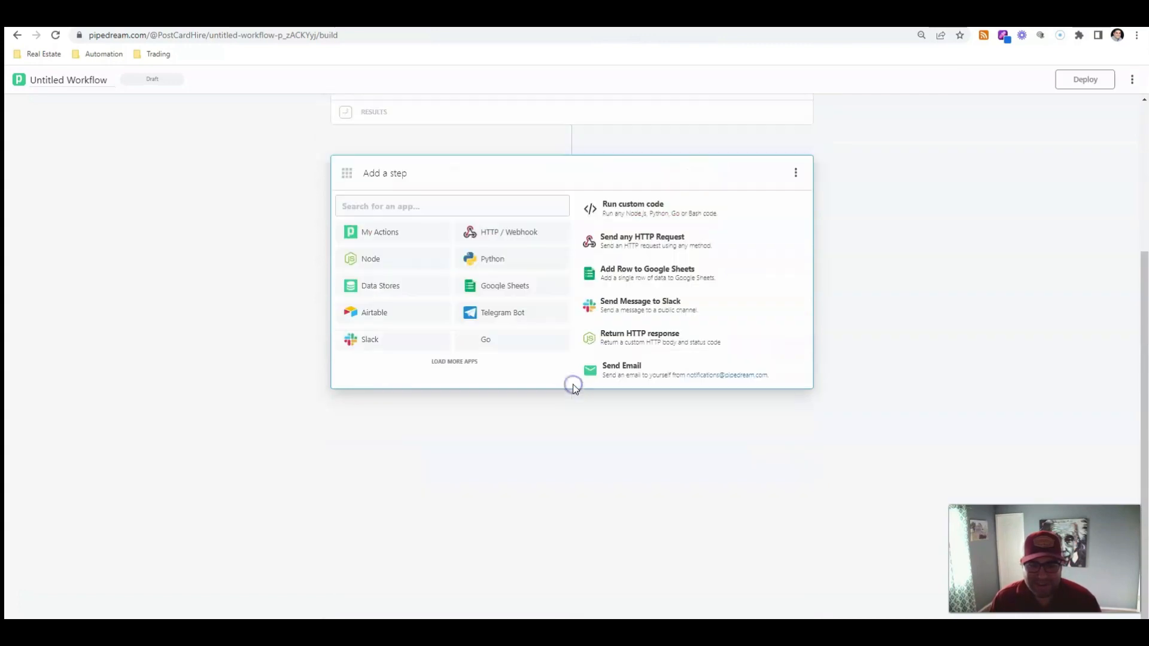
{"action": "left_click", "coordinate": [500, 234]}
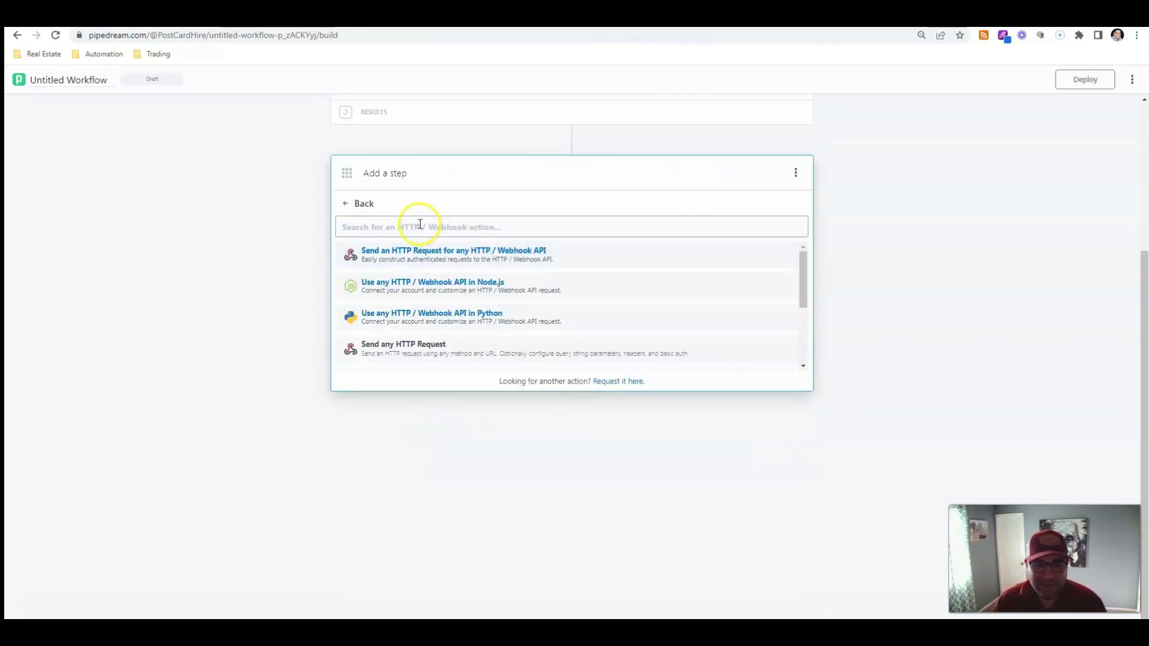
{"action": "scroll", "coordinate": [417, 343], "scroll_direction": "down", "scroll_amount": 3}
{"action": "left_click", "coordinate": [434, 285]}
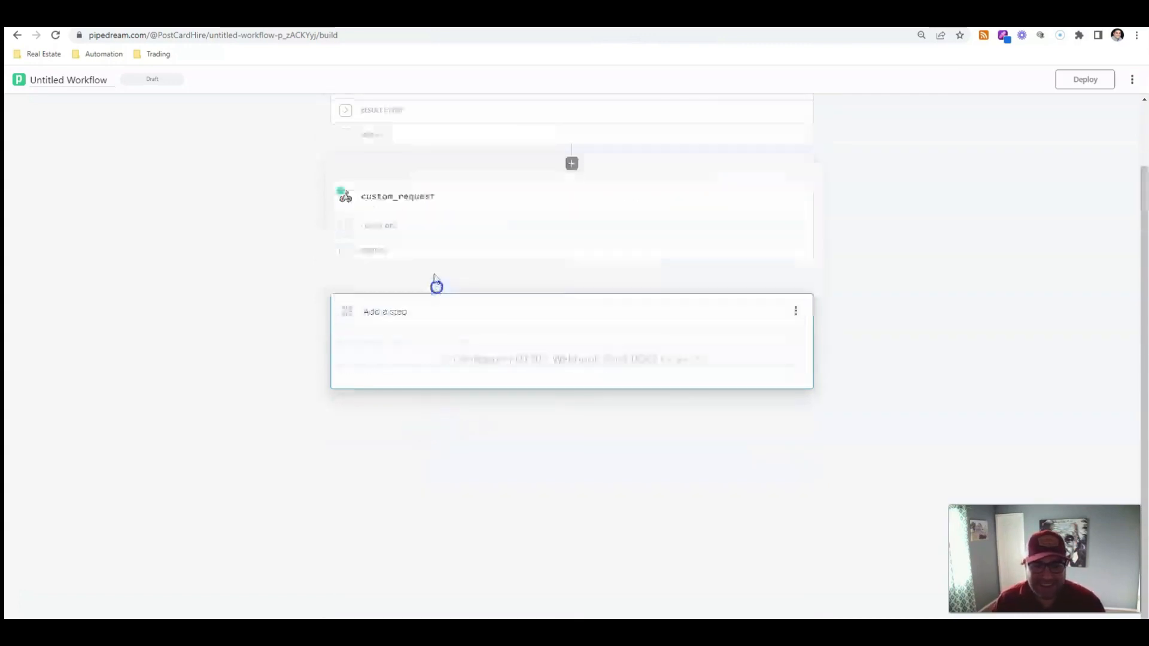
Copy the completions endpoint URL from the OpenAI docs, set it as the post_request step's URL, and open its headers
{"action": "key", "text": "ctrl+Tab"}
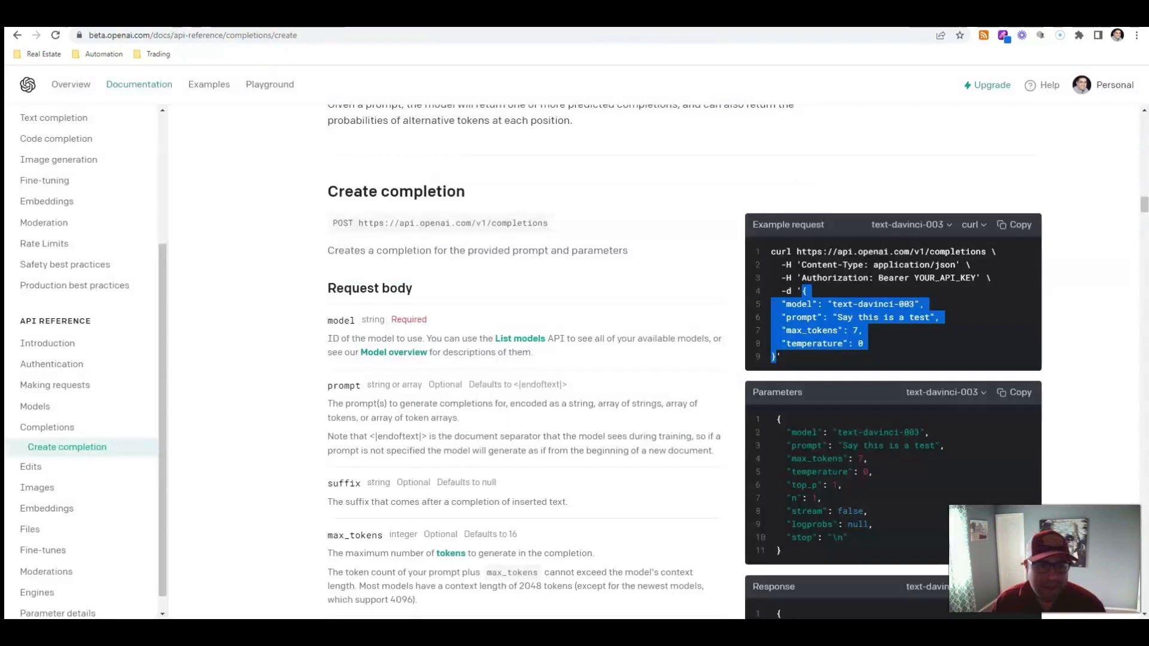
{"action": "triple_click", "coordinate": [485, 222]}
{"action": "right_click", "coordinate": [484, 223]}
{"action": "left_click", "coordinate": [500, 235]}
{"action": "key", "text": "ctrl+Tab"}
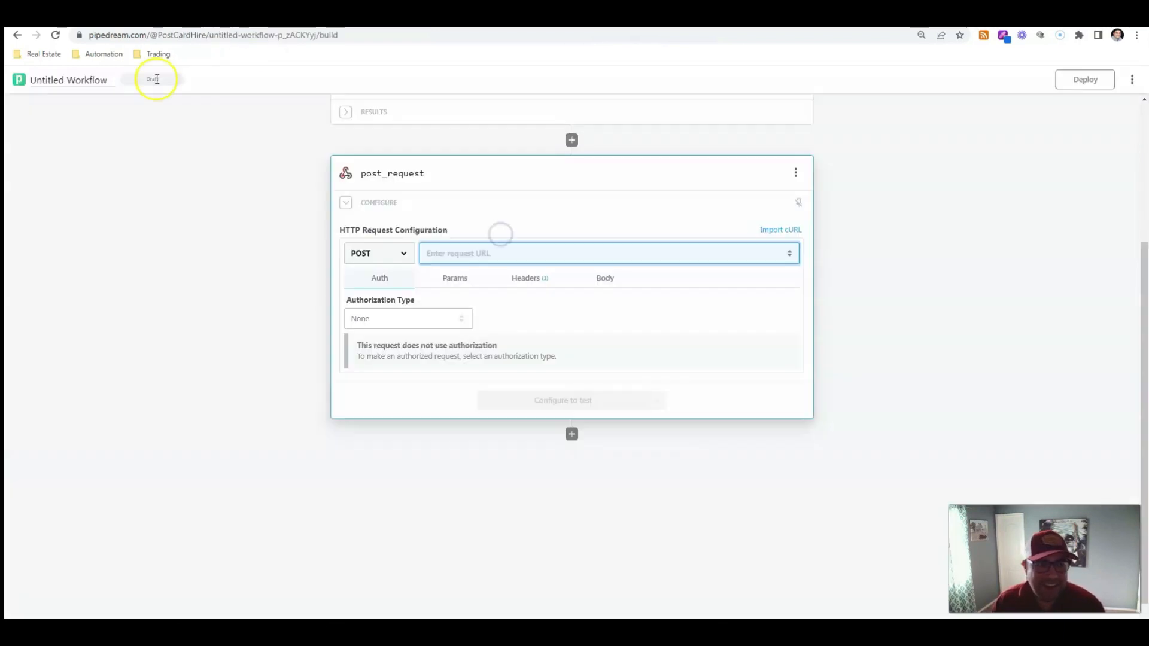
{"action": "left_click", "coordinate": [482, 248]}
{"action": "key", "text": "ctrl+v"}
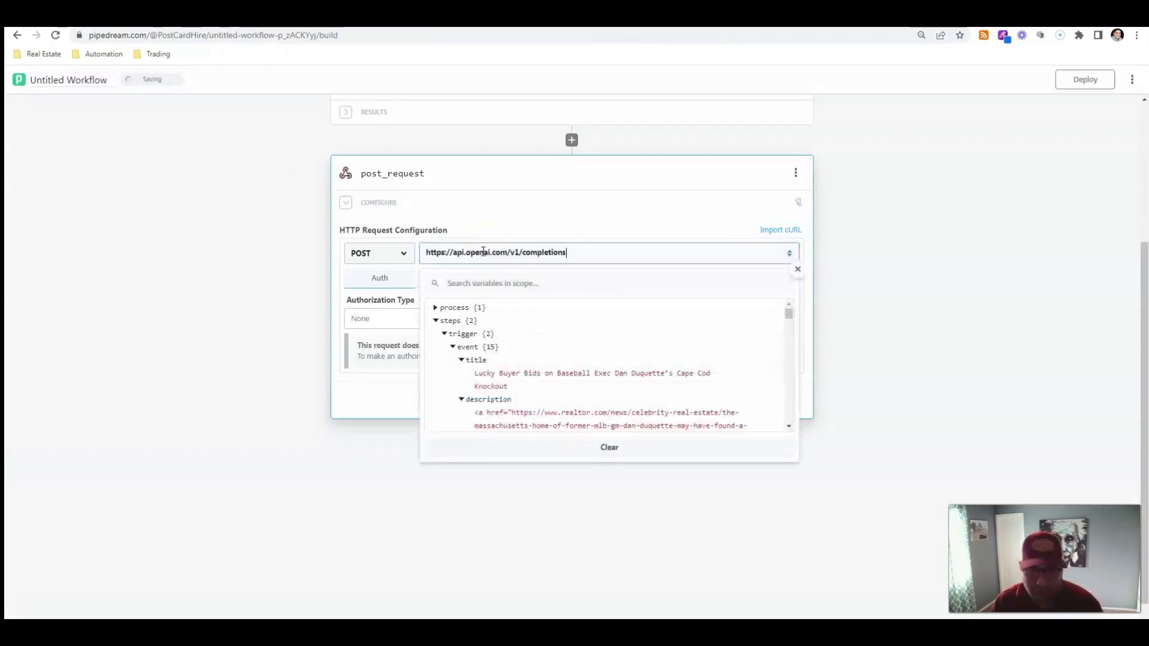
{"action": "left_click", "coordinate": [1031, 317]}
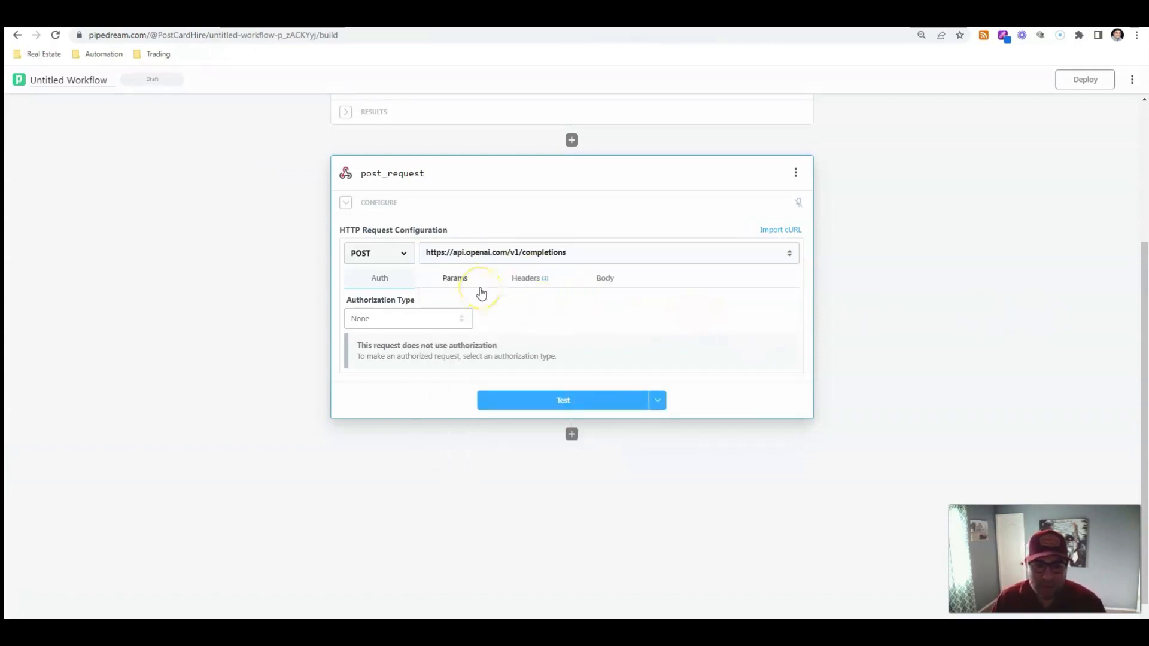
{"action": "left_click", "coordinate": [521, 278]}
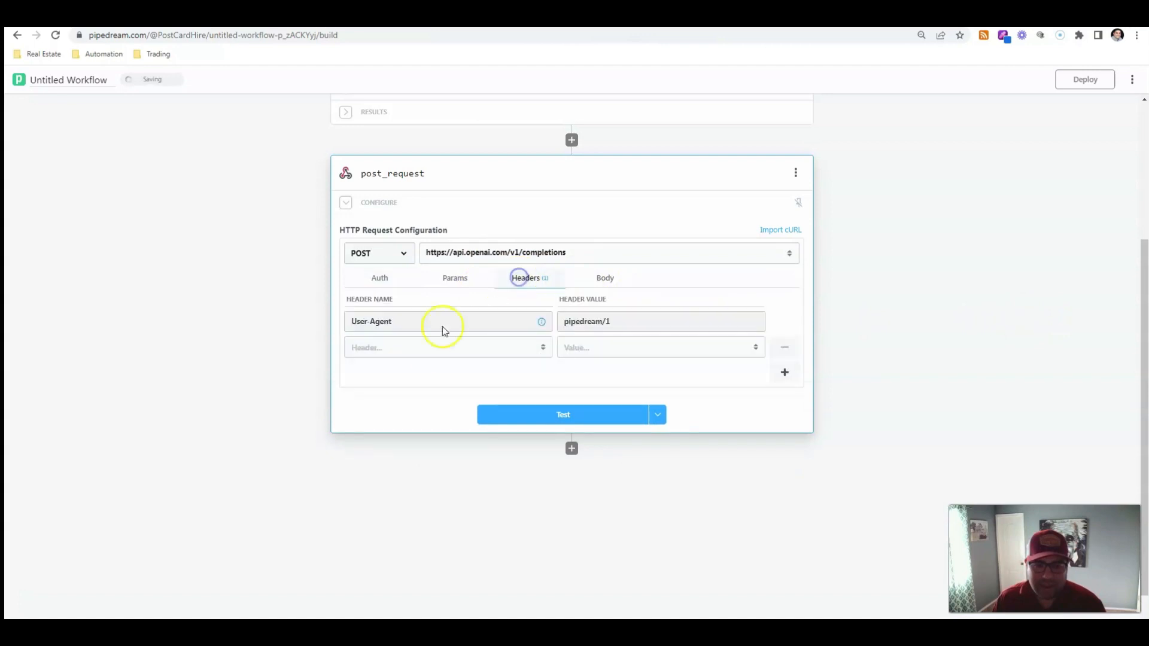
Add an Authorization header to the post_request step with the value Bearer
{"action": "left_click", "coordinate": [429, 348]}
{"action": "type", "text": "Auth"}
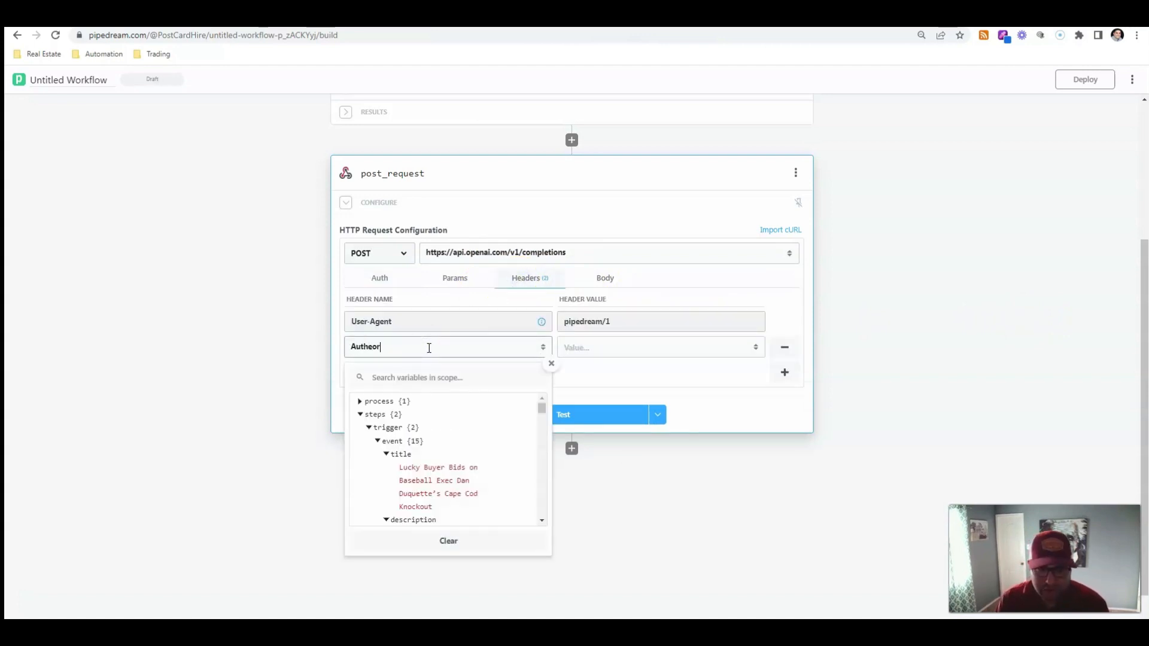
{"action": "type", "text": "orization"}
{"action": "key", "text": "Tab"}
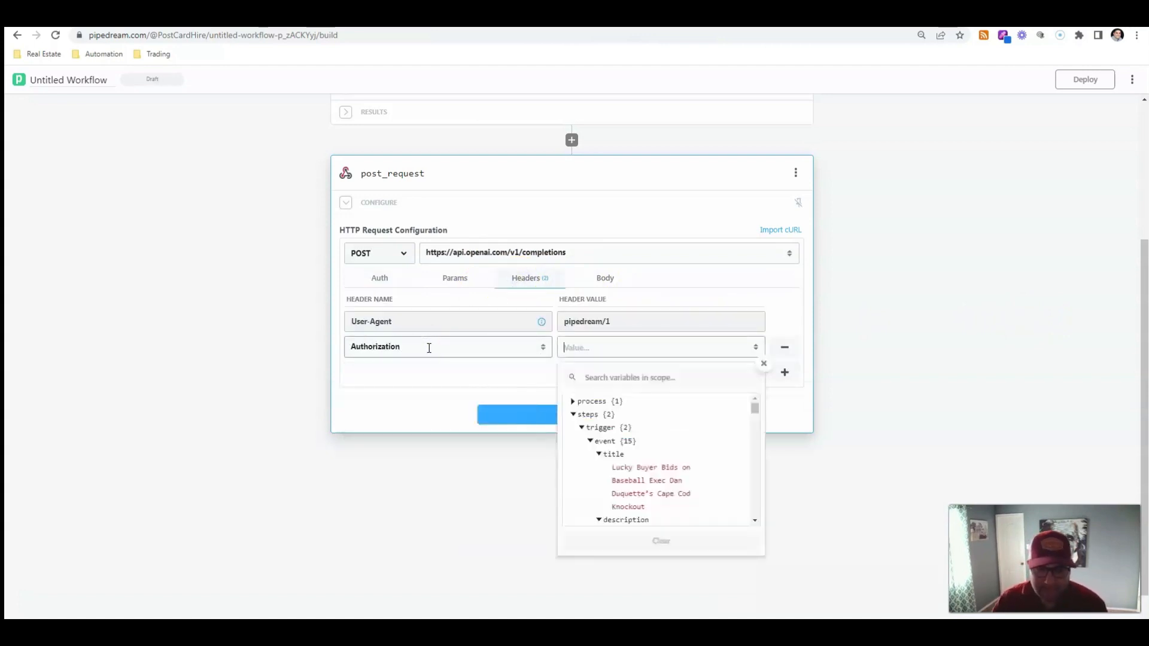
{"action": "type", "text": "Bearer"}
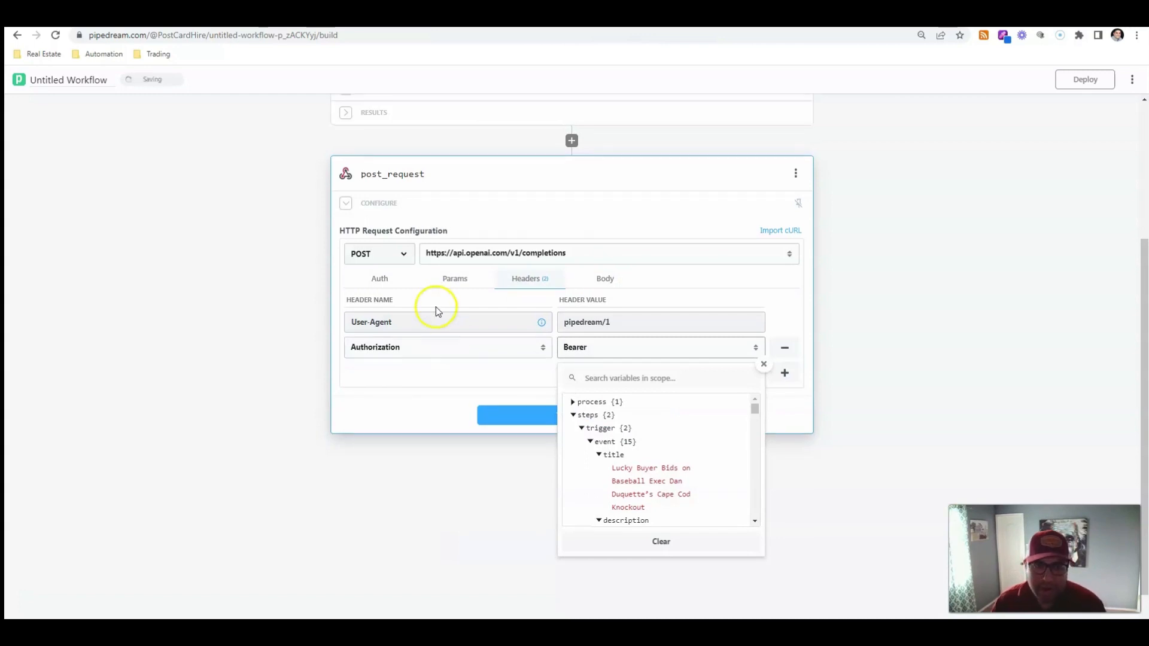
Copy the API key from the custom_request step's Authorization header and paste it after Bearer in post_request's Authorization value
{"action": "scroll", "coordinate": [425, 311], "scroll_direction": "up", "scroll_amount": 4}
{"action": "left_click", "coordinate": [347, 298]}
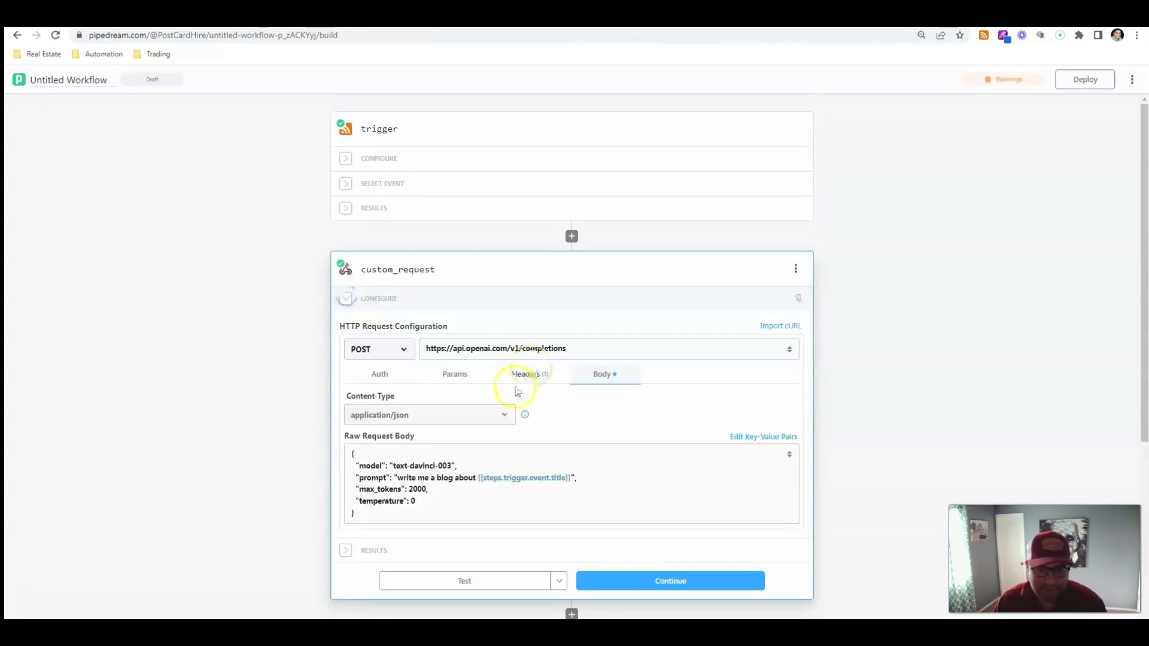
{"action": "left_click", "coordinate": [531, 374]}
{"action": "left_click", "coordinate": [527, 467]}
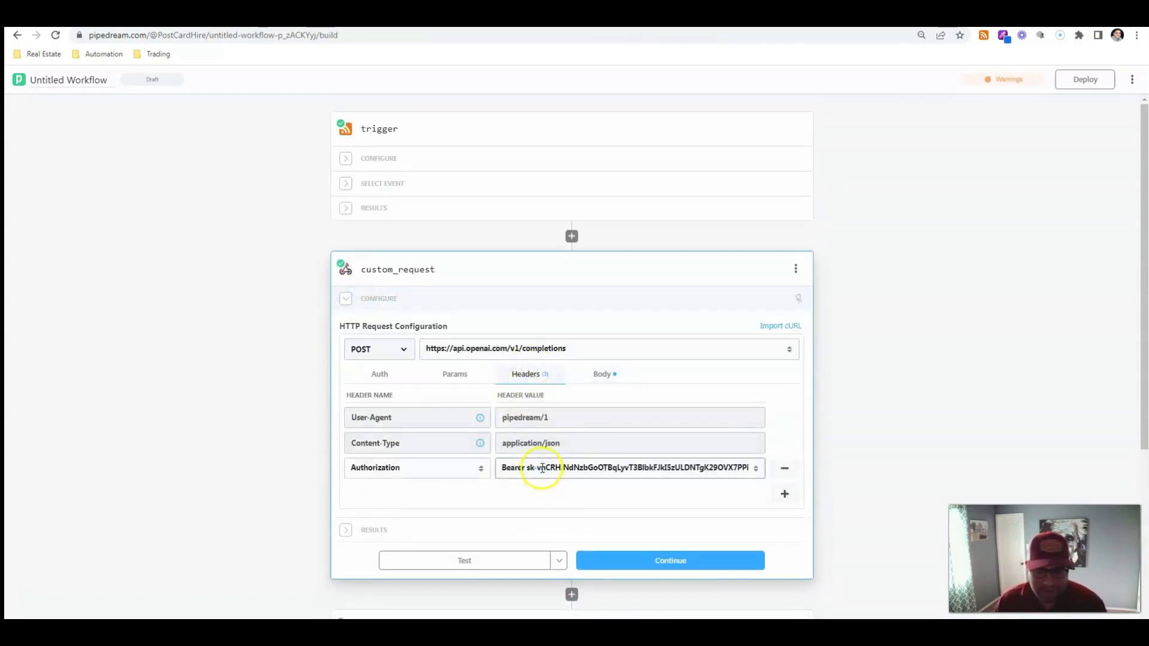
{"action": "left_click", "coordinate": [536, 468]}
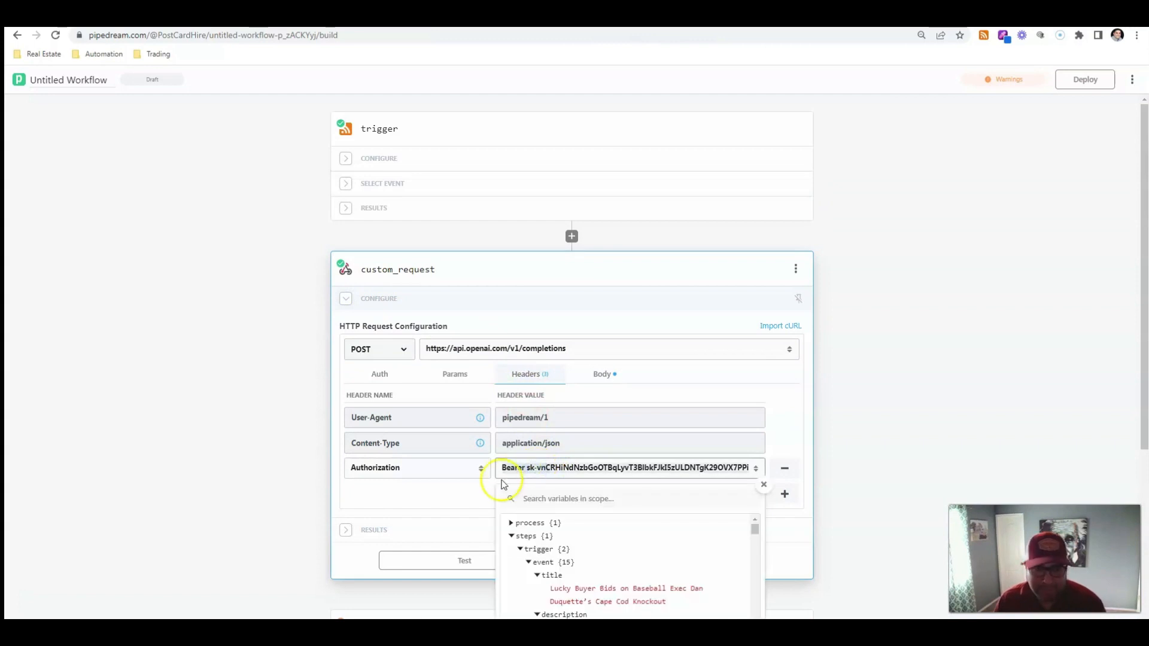
{"action": "left_click", "coordinate": [162, 440]}
{"action": "scroll", "coordinate": [161, 440], "scroll_direction": "down", "scroll_amount": 5}
{"action": "left_click", "coordinate": [371, 362]}
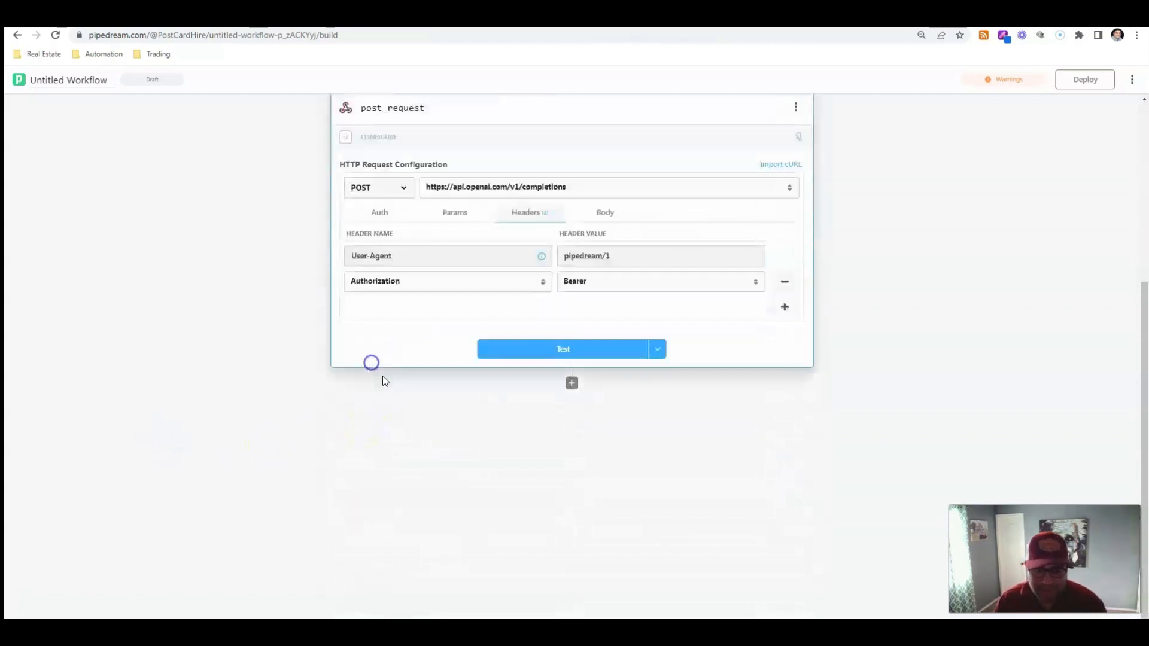
{"action": "left_click", "coordinate": [491, 282]}
{"action": "left_click", "coordinate": [601, 287]}
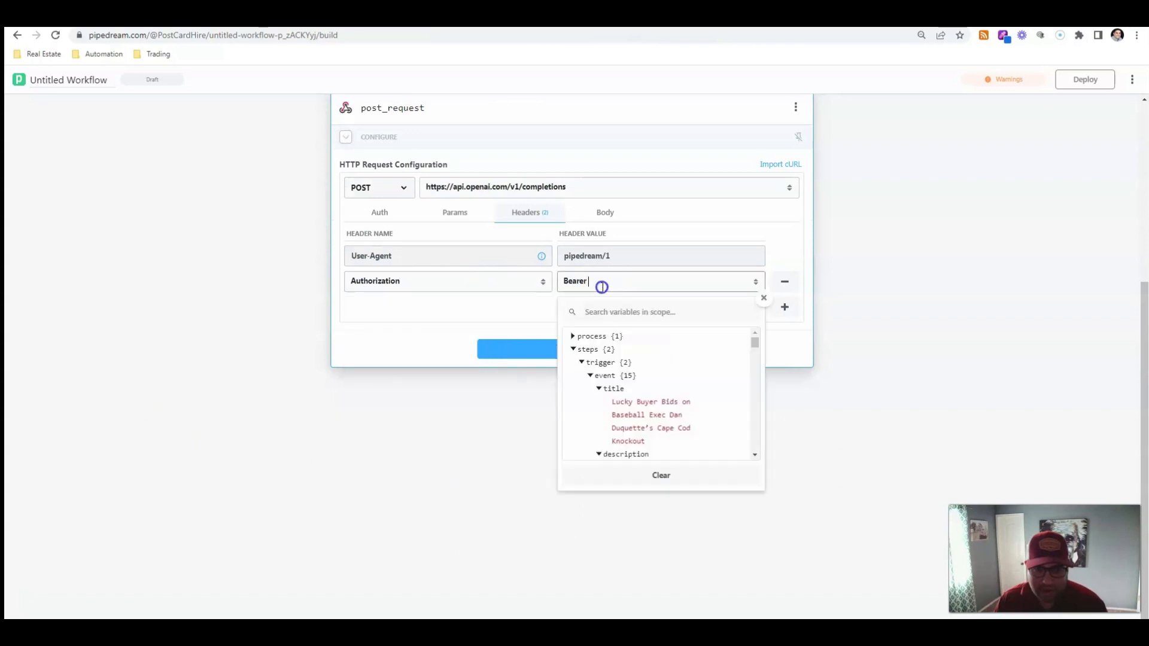
{"action": "key", "text": "ctrl+v"}
{"action": "left_click", "coordinate": [868, 287]}
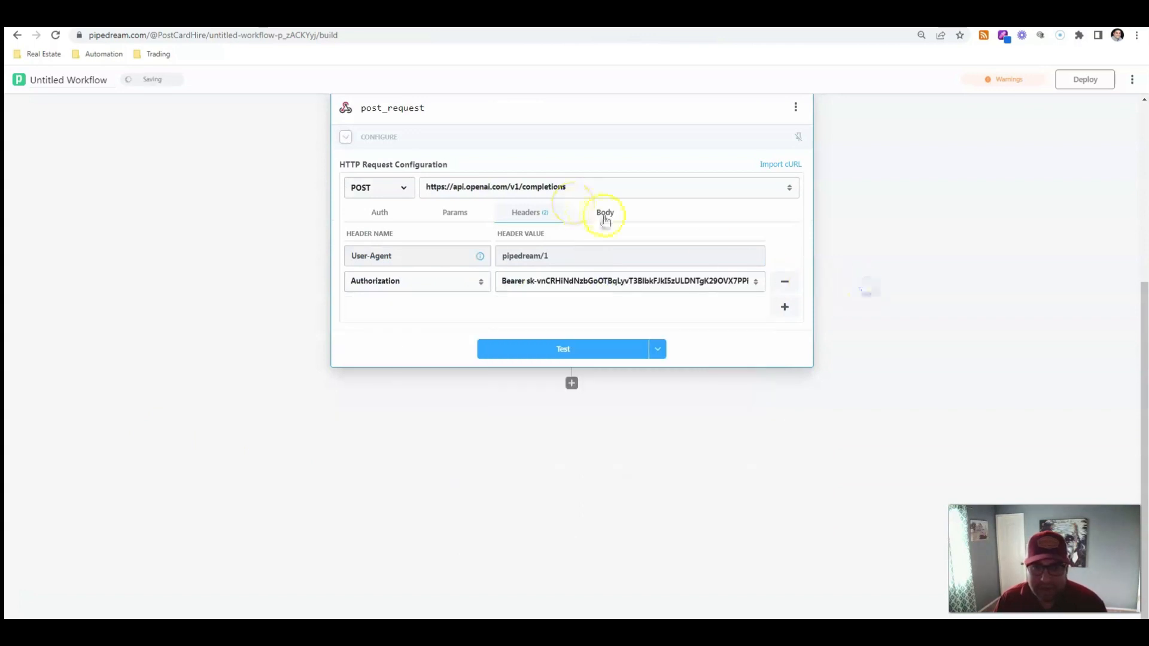
Set the post_request body content type to application/json
{"action": "left_click", "coordinate": [604, 216]}
{"action": "left_click", "coordinate": [402, 269]}
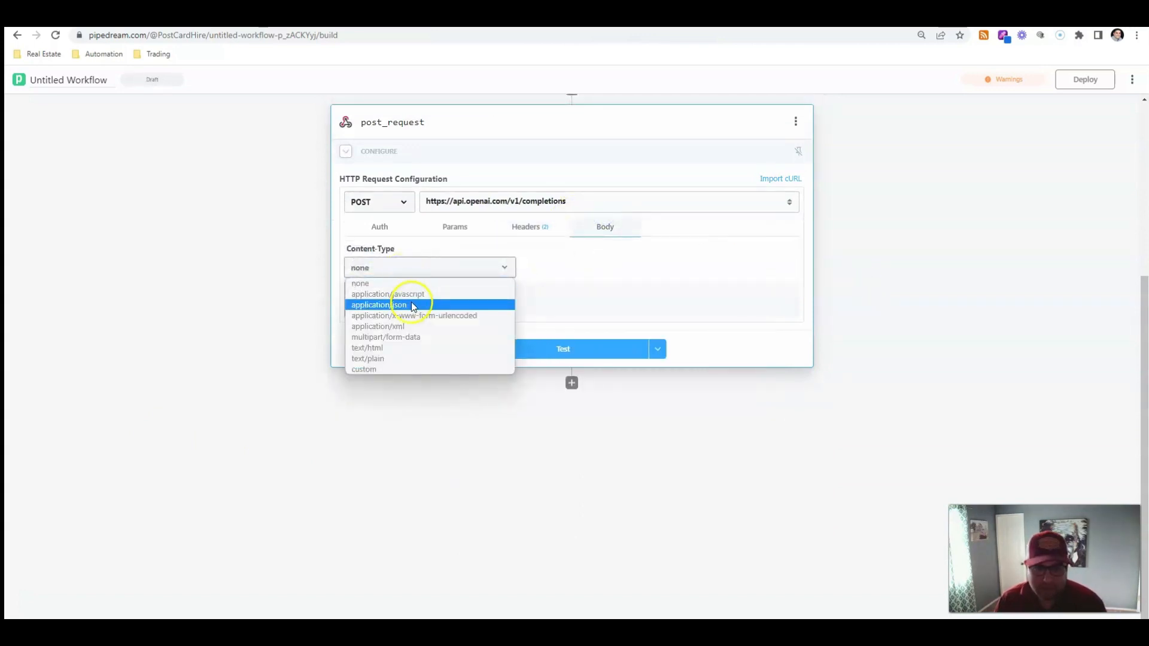
{"action": "left_click", "coordinate": [412, 307]}
{"action": "left_click", "coordinate": [773, 290]}
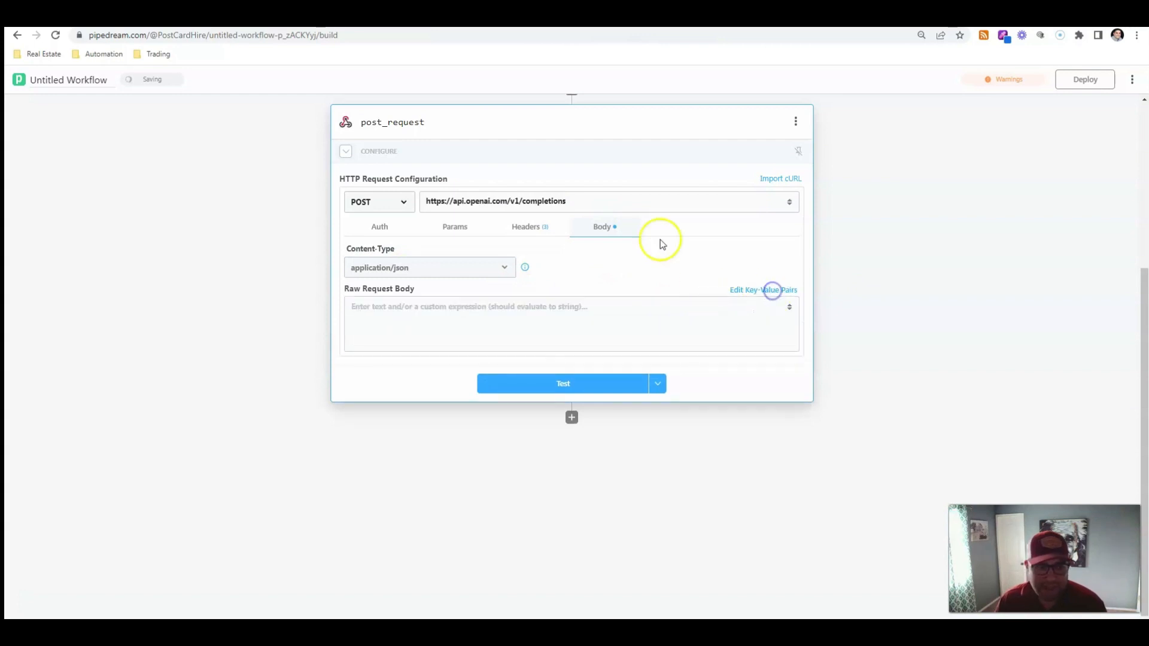
Copy the example JSON request body from the OpenAI completions docs and paste it into post_request's raw request body
{"action": "left_click", "coordinate": [359, 13]}
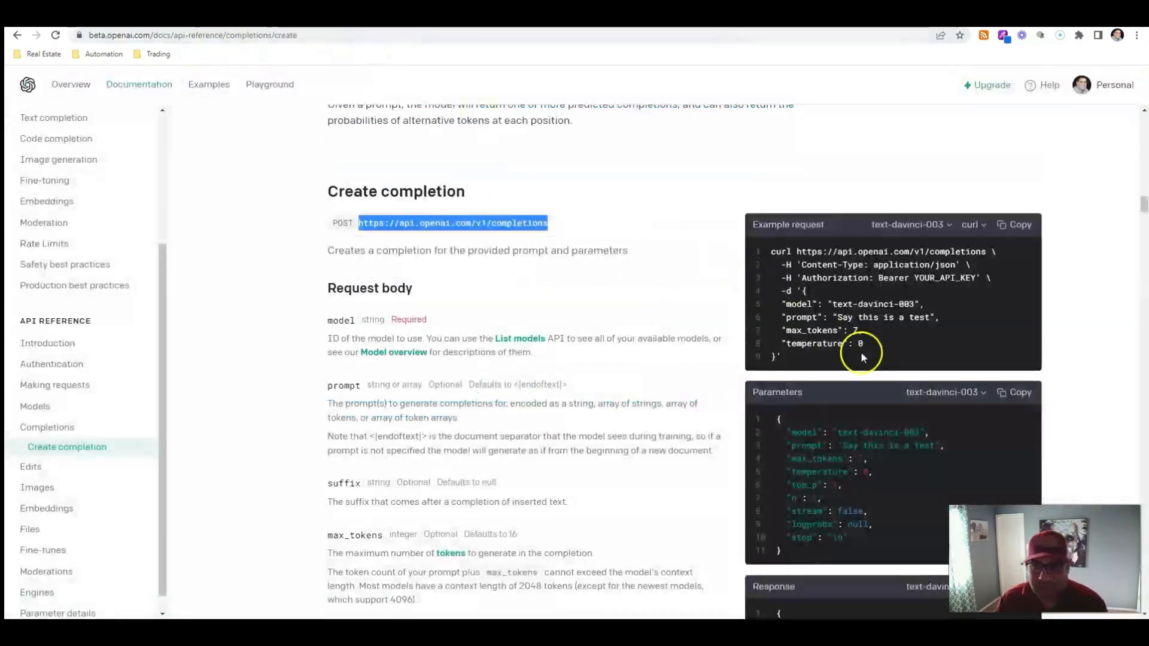
{"action": "left_click_drag", "start_coordinate": [759, 359], "coordinate": [805, 290]}
{"action": "key", "text": "ctrl+c"}
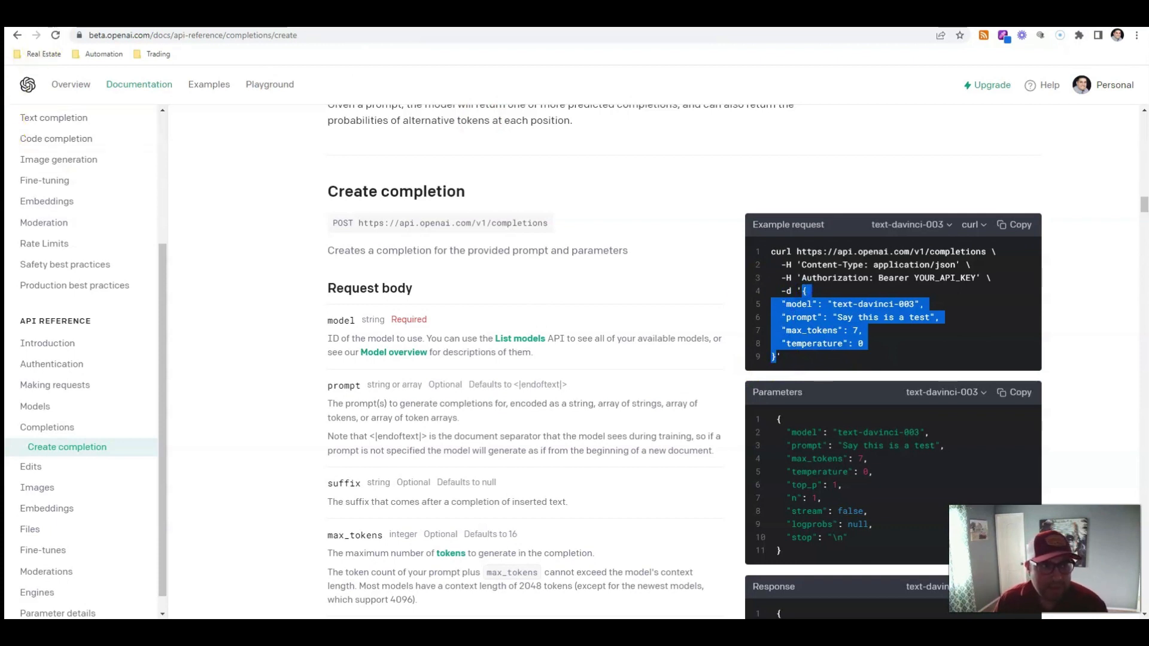
{"action": "left_click", "coordinate": [131, 14]}
{"action": "left_click", "coordinate": [496, 310]}
{"action": "key", "text": "ctrl+v"}
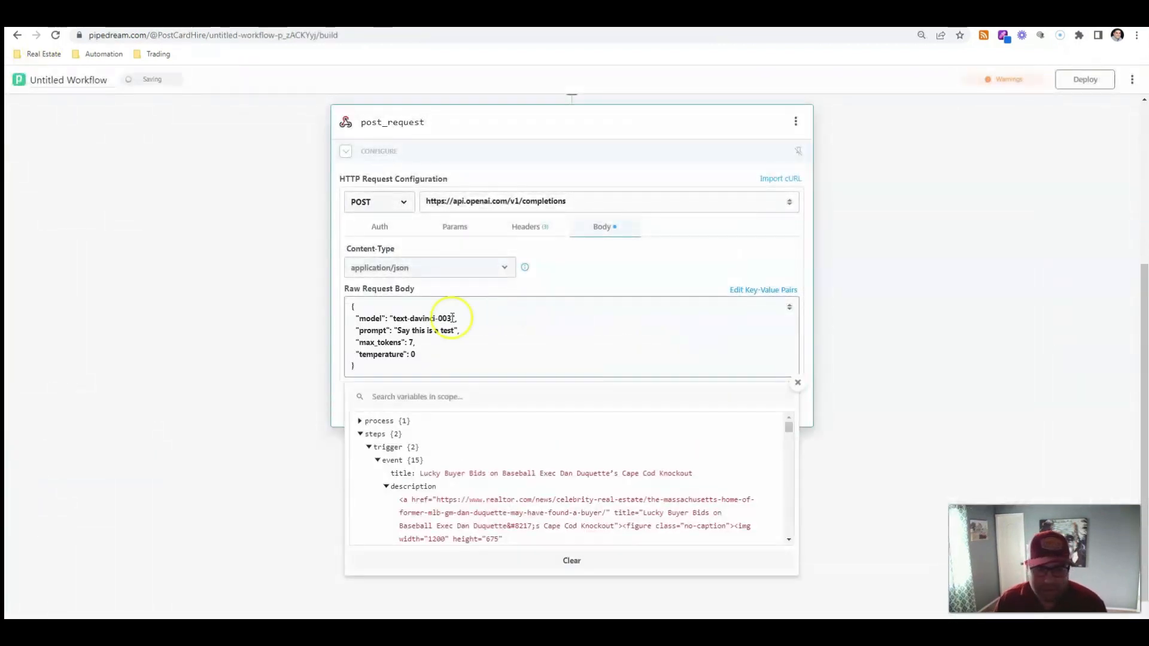
Replace the prompt with "rewrite me a title simliar to" followed by the trigger event's title variable
{"action": "left_click", "coordinate": [444, 334]}
{"action": "left_click_drag", "start_coordinate": [443, 334], "coordinate": [403, 331]}
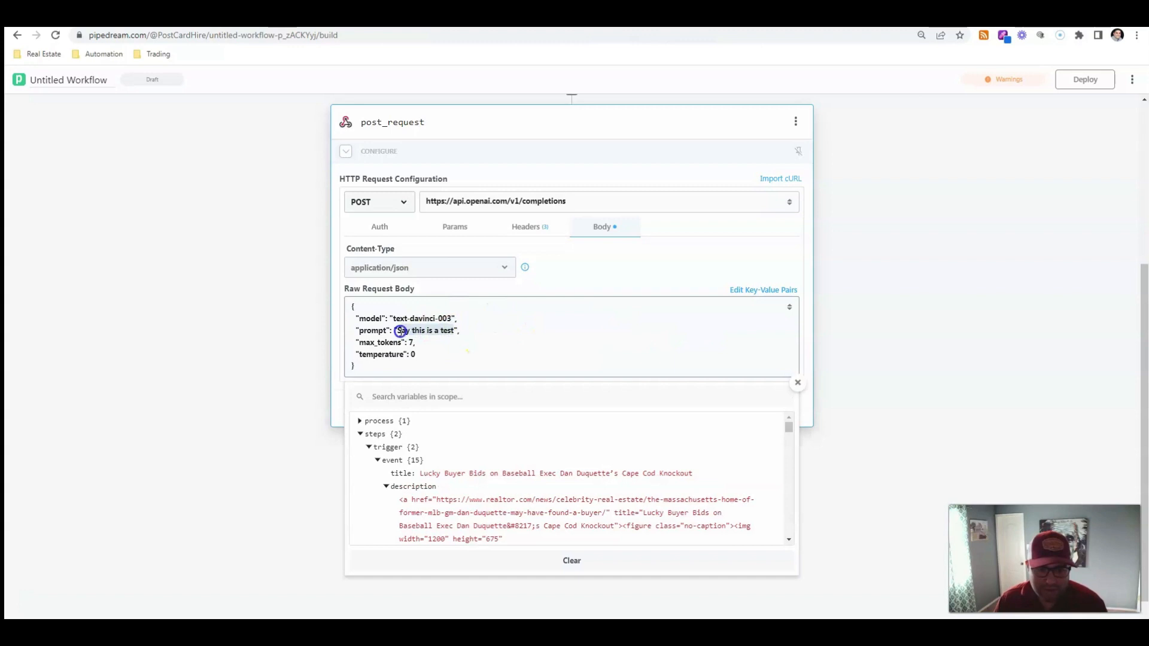
{"action": "type", "text": "ewrite"}
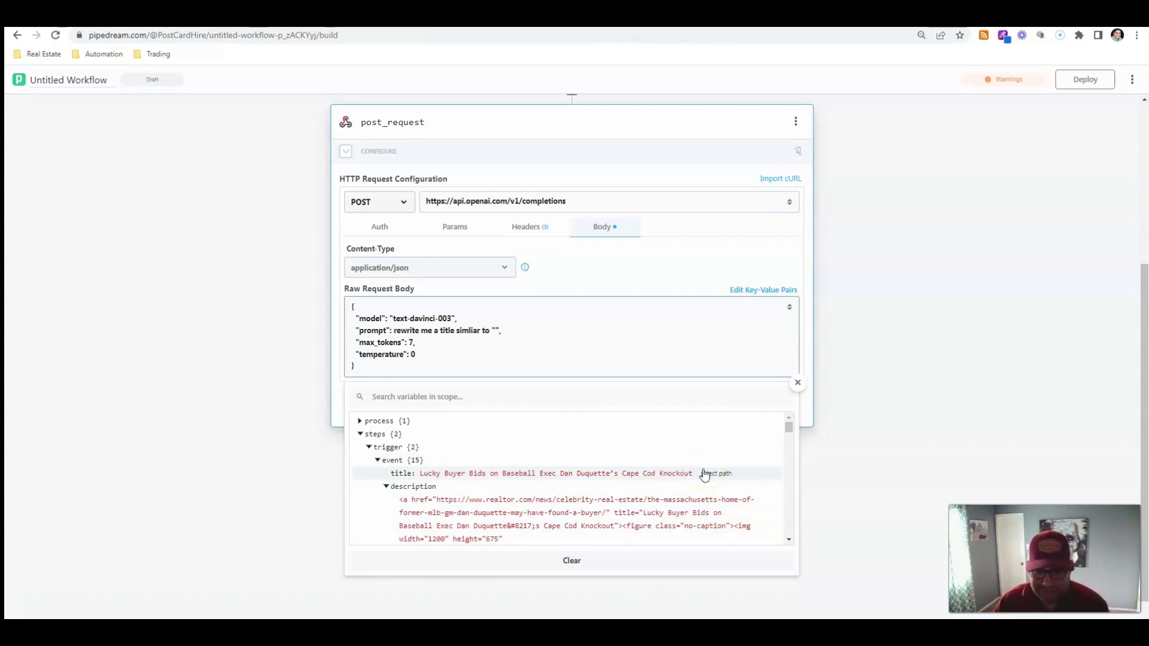
{"action": "left_click", "coordinate": [704, 473]}
{"action": "left_click", "coordinate": [592, 333]}
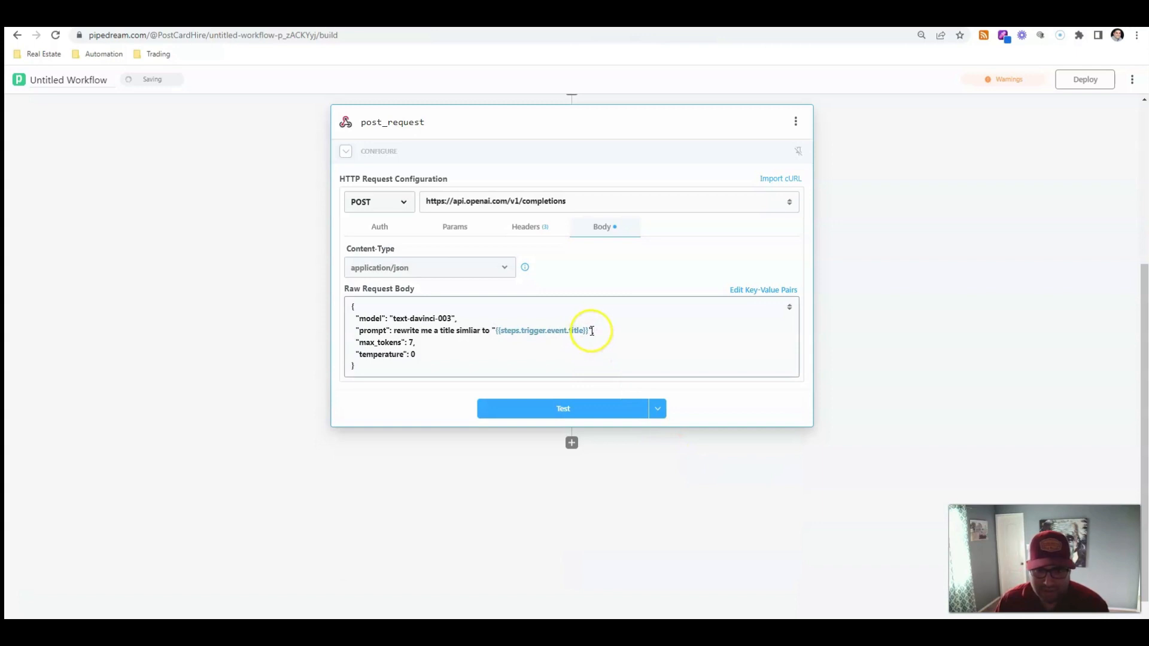
{"action": "left_click", "coordinate": [590, 331]}
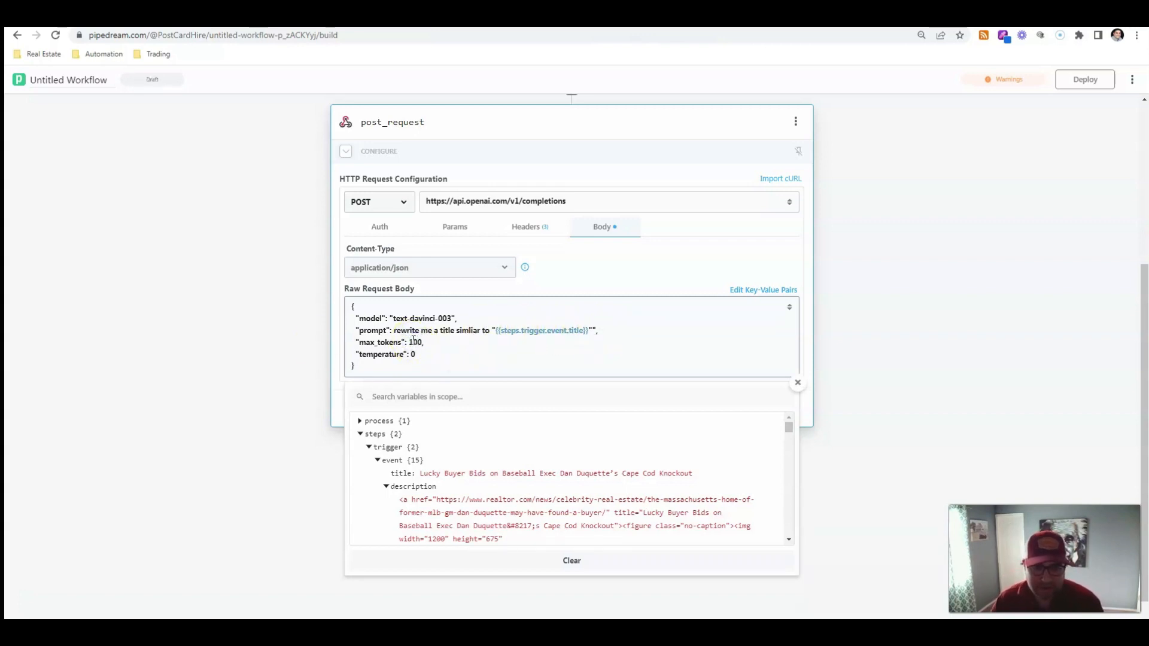
Set max_tokens to 100 and test the post_request step
{"action": "left_click", "coordinate": [105, 332]}
{"action": "left_click", "coordinate": [584, 413]}
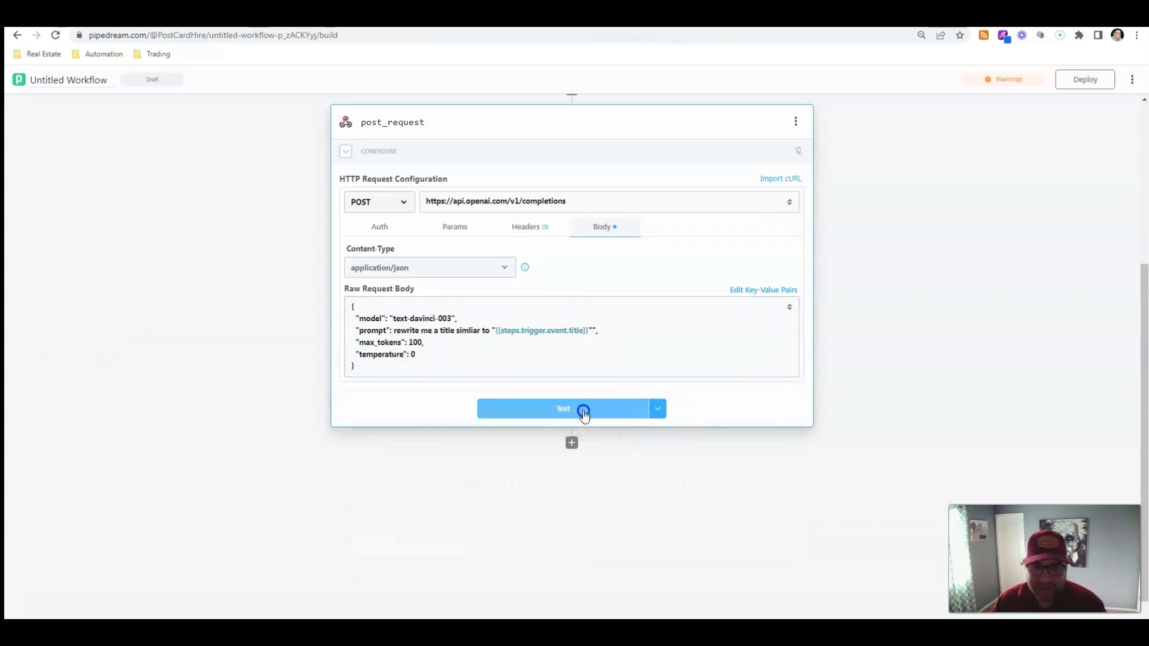
{"action": "scroll", "coordinate": [277, 372], "scroll_direction": "down", "scroll_amount": 1}
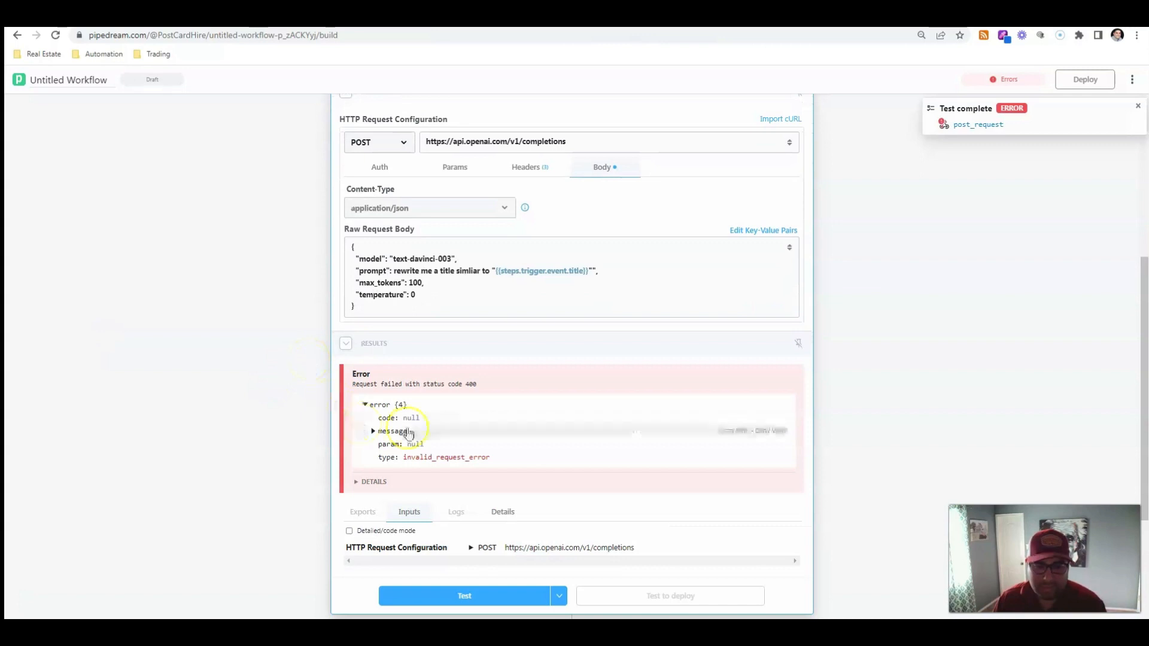
Rewrite the prompt as "write a title that describes" followed by the trigger event's title variable
{"action": "left_click", "coordinate": [592, 271]}
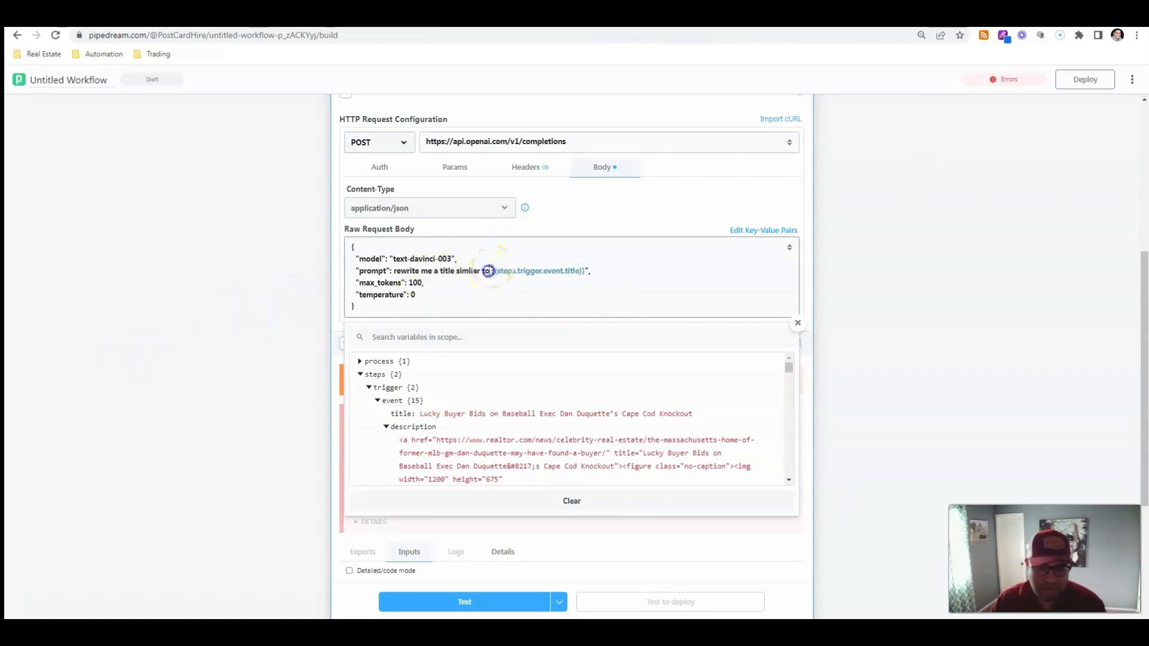
{"action": "left_click", "coordinate": [394, 271]}
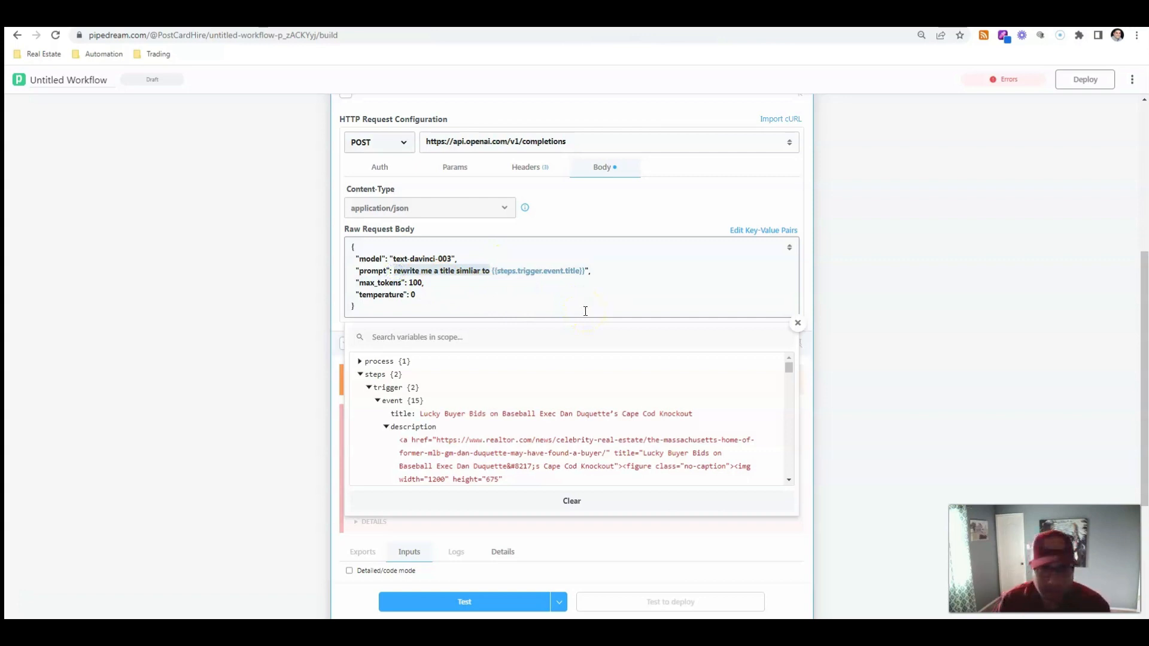
{"action": "key", "text": "BackSpace"}
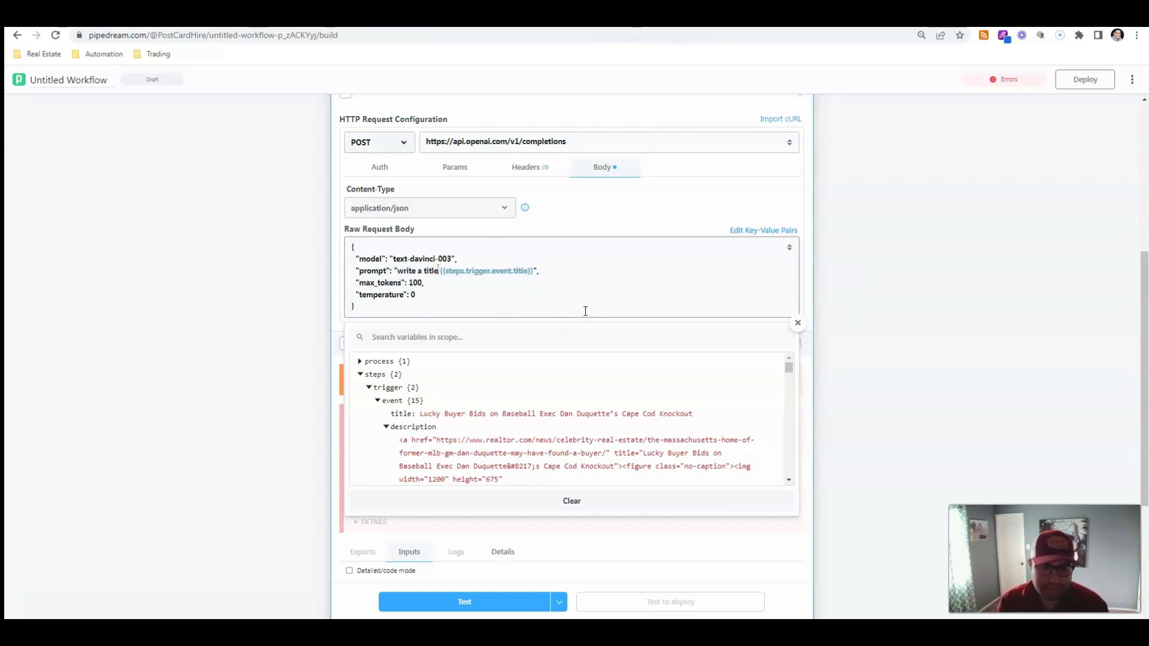
{"action": "type", "text": "write a title that descr"}
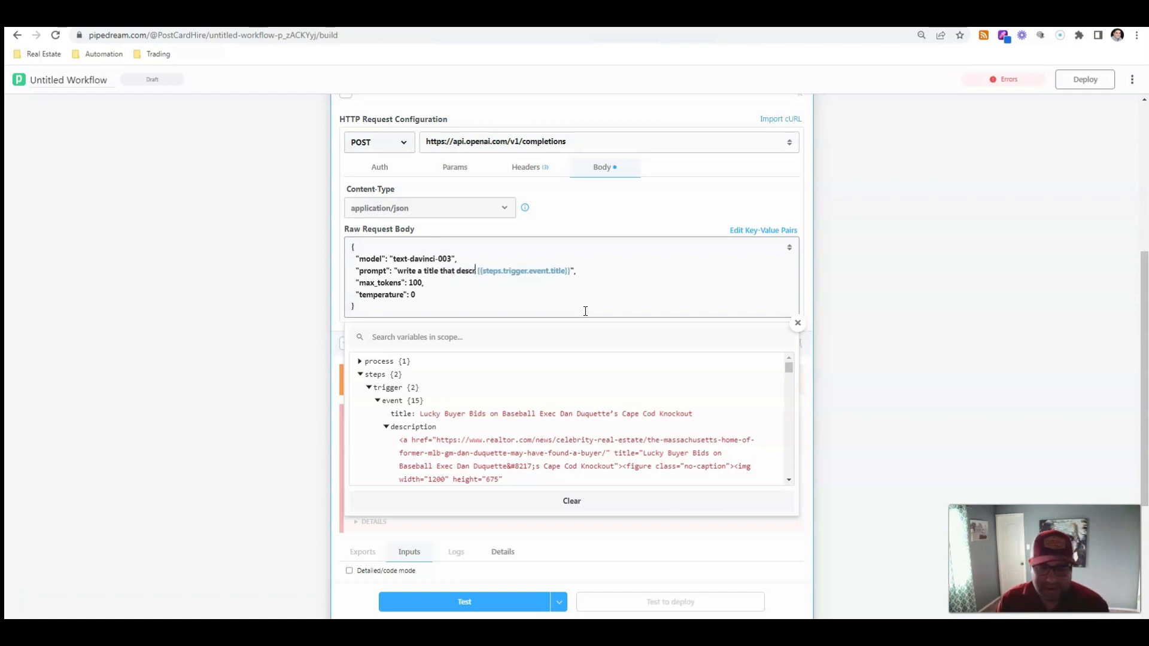
{"action": "type", "text": "ipts"}
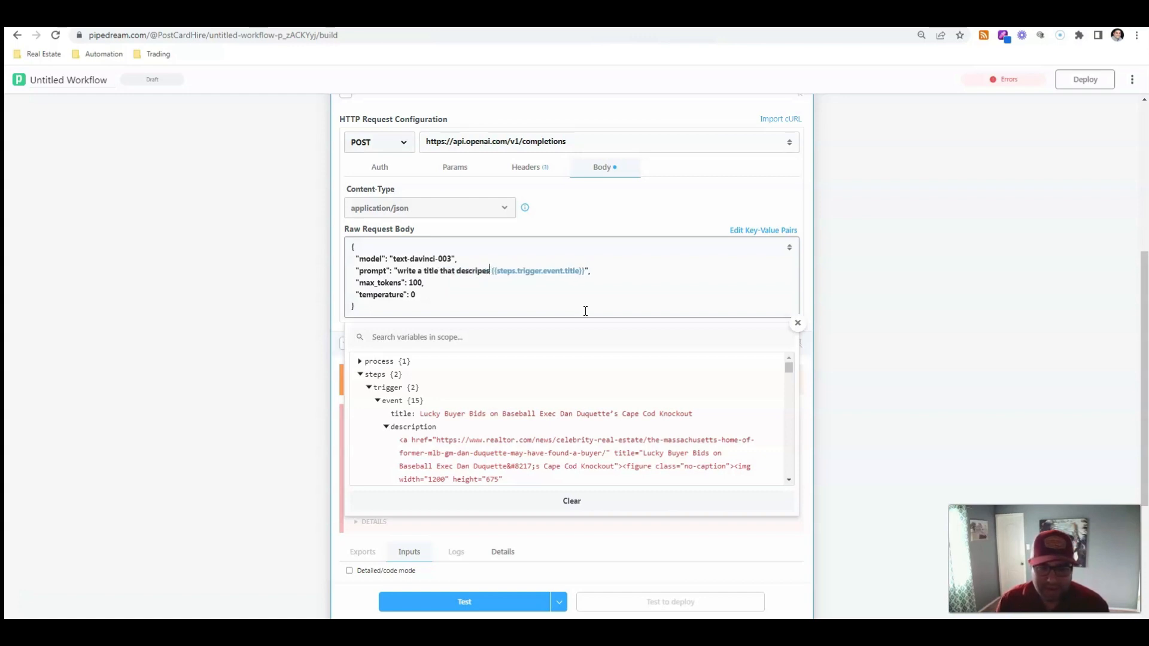
{"action": "key", "text": "BackSpace"}
{"action": "key", "text": "BackSpace"}
{"action": "key", "text": "BackSpace"}
{"action": "type", "text": "bes"}
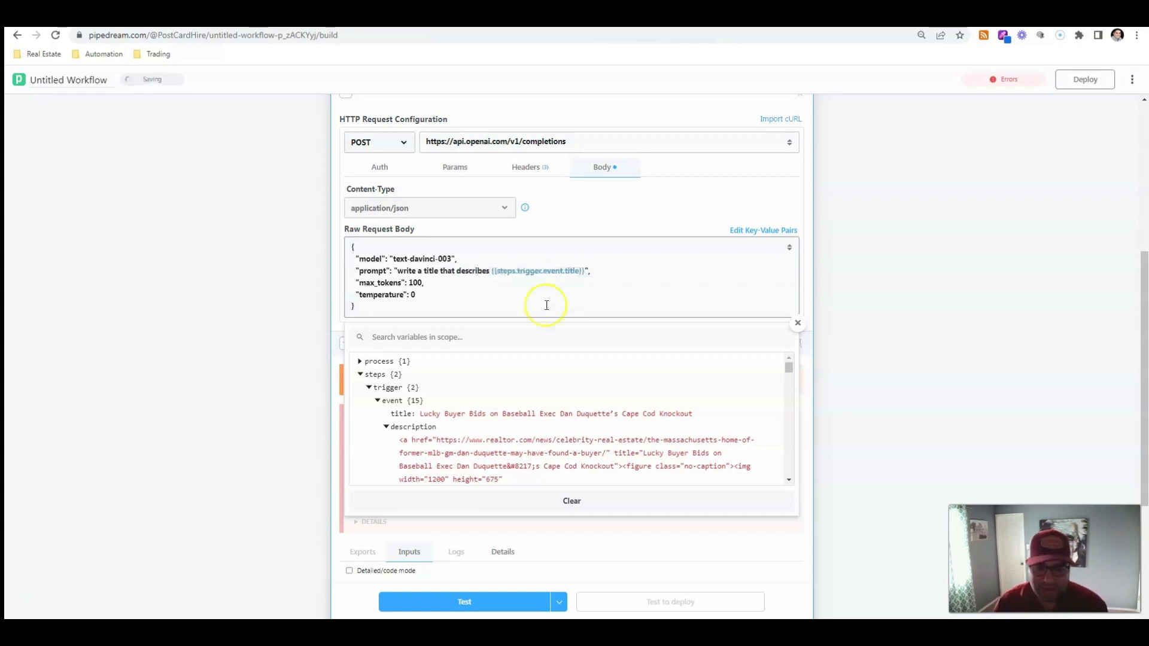
Test the post_request step and expand the returned choices to view the generated text
{"action": "left_click", "coordinate": [162, 310]}
{"action": "left_click", "coordinate": [464, 603]}
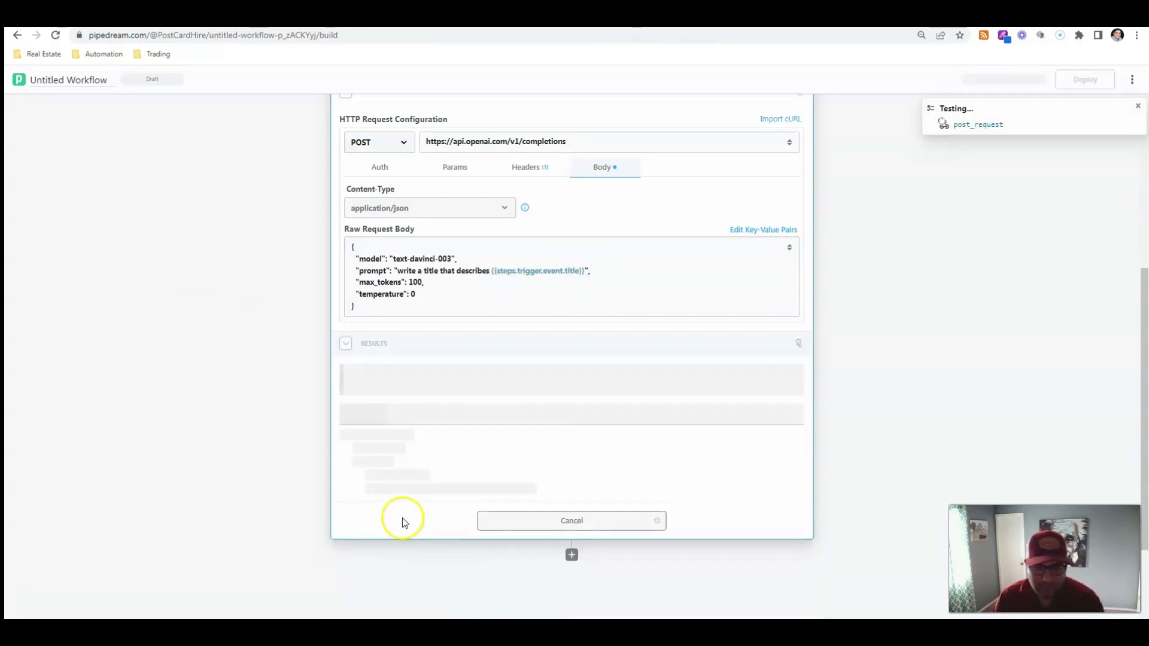
{"action": "scroll", "coordinate": [275, 461], "scroll_direction": "down", "scroll_amount": 3}
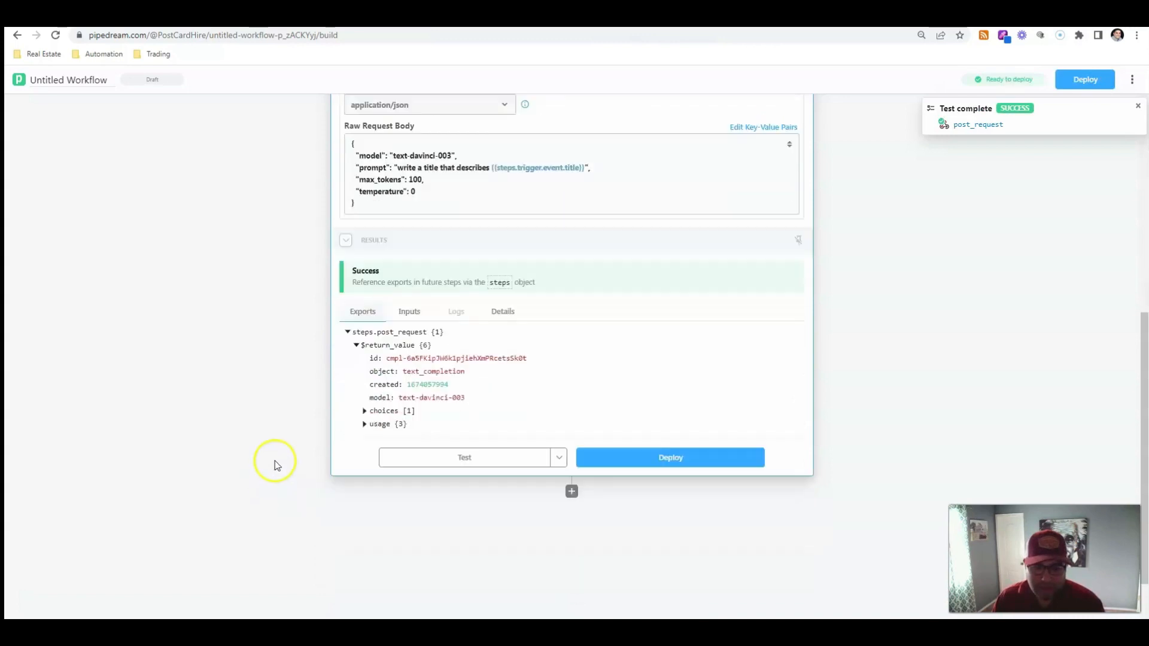
{"action": "left_click", "coordinate": [365, 336]}
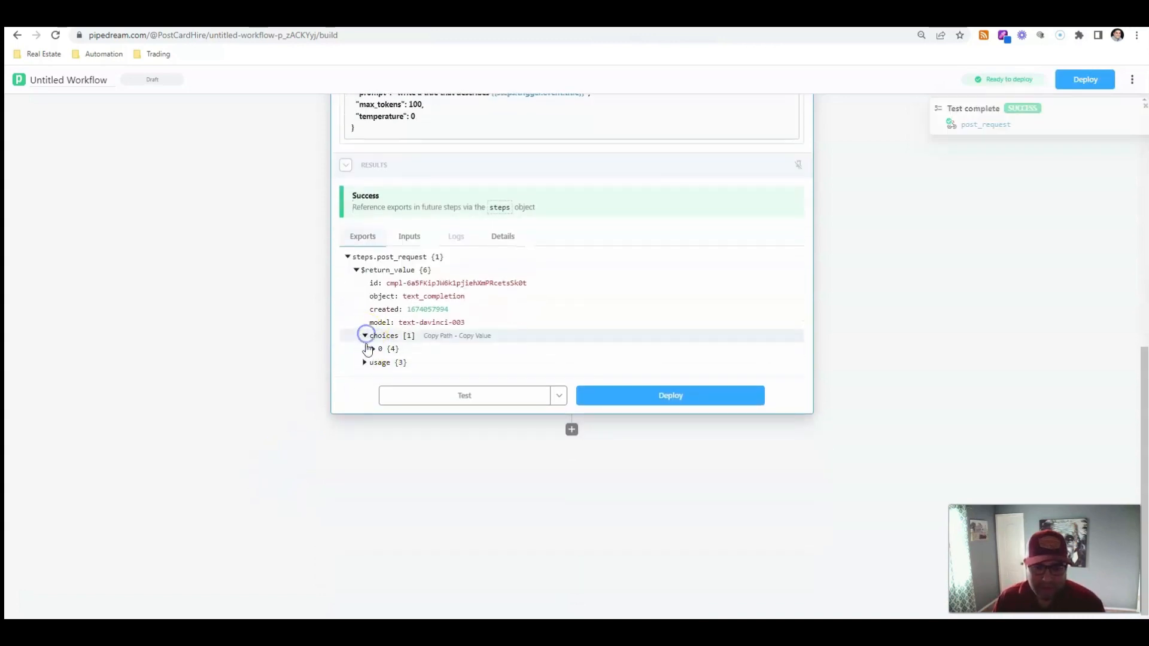
{"action": "left_click", "coordinate": [373, 349]}
{"action": "scroll", "coordinate": [383, 363], "scroll_direction": "down", "scroll_amount": 1}
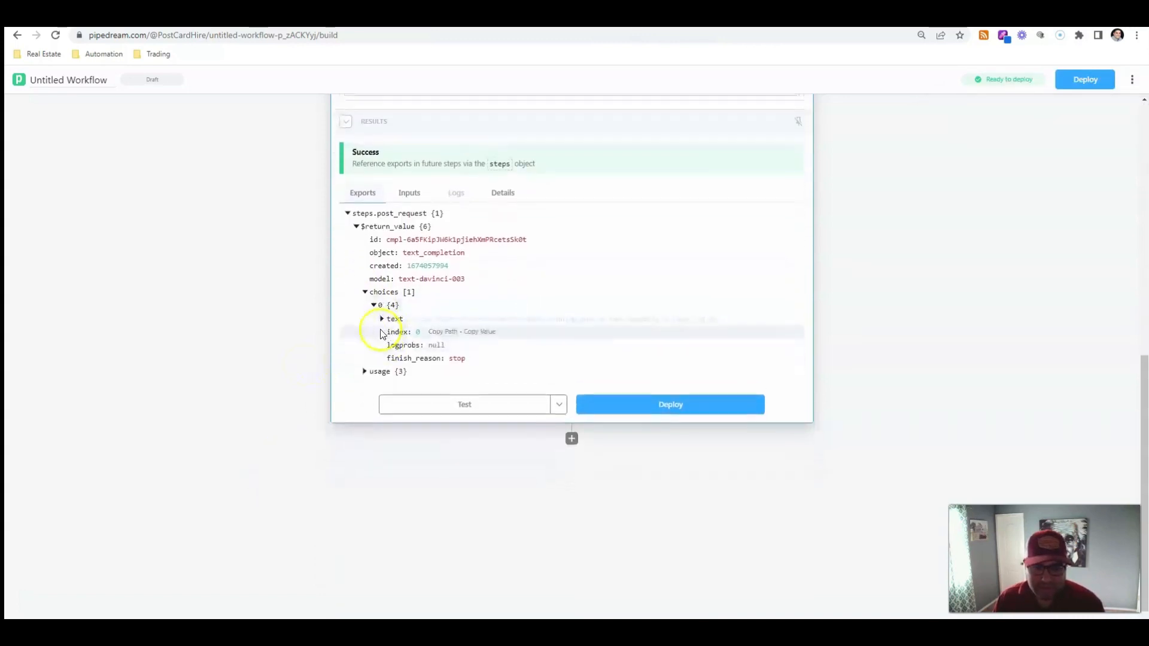
{"action": "left_click", "coordinate": [382, 304]}
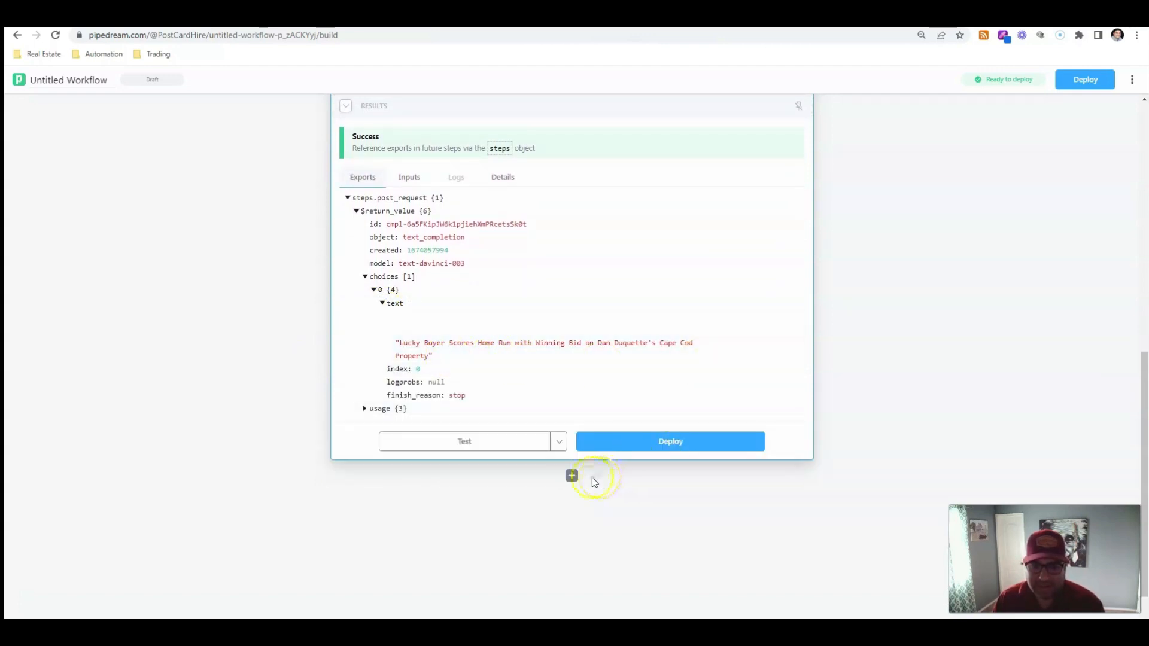
Add a Medium "Create a post" step below the post_request step
{"action": "left_click", "coordinate": [572, 476]}
{"action": "left_click", "coordinate": [497, 198]}
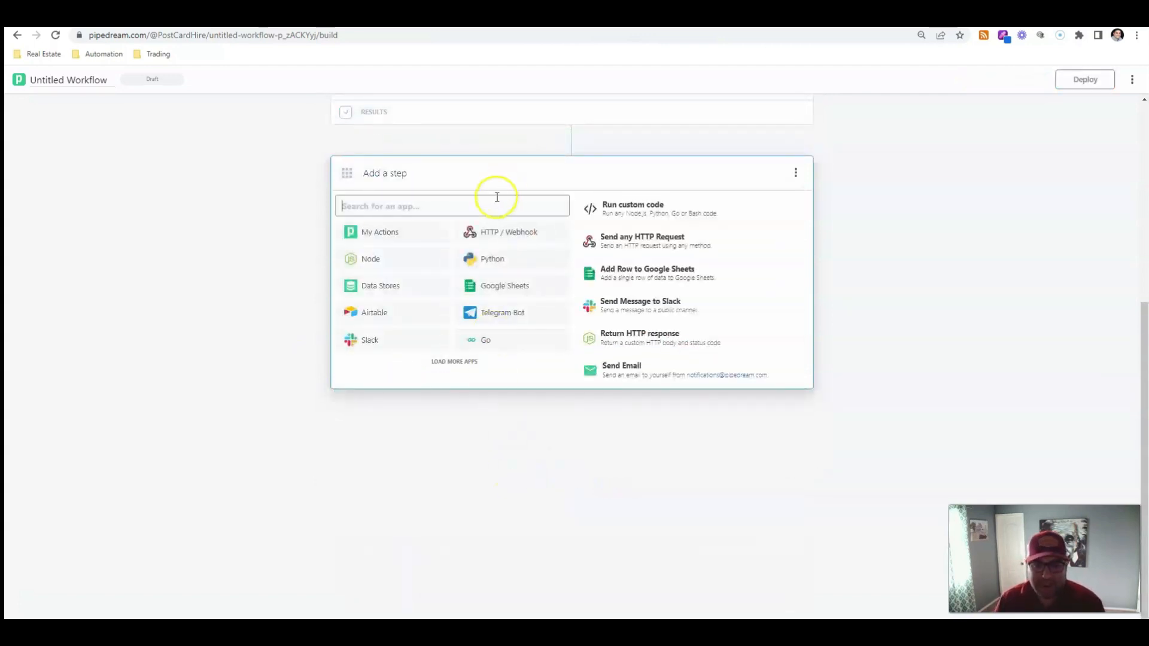
{"action": "type", "text": "medium"}
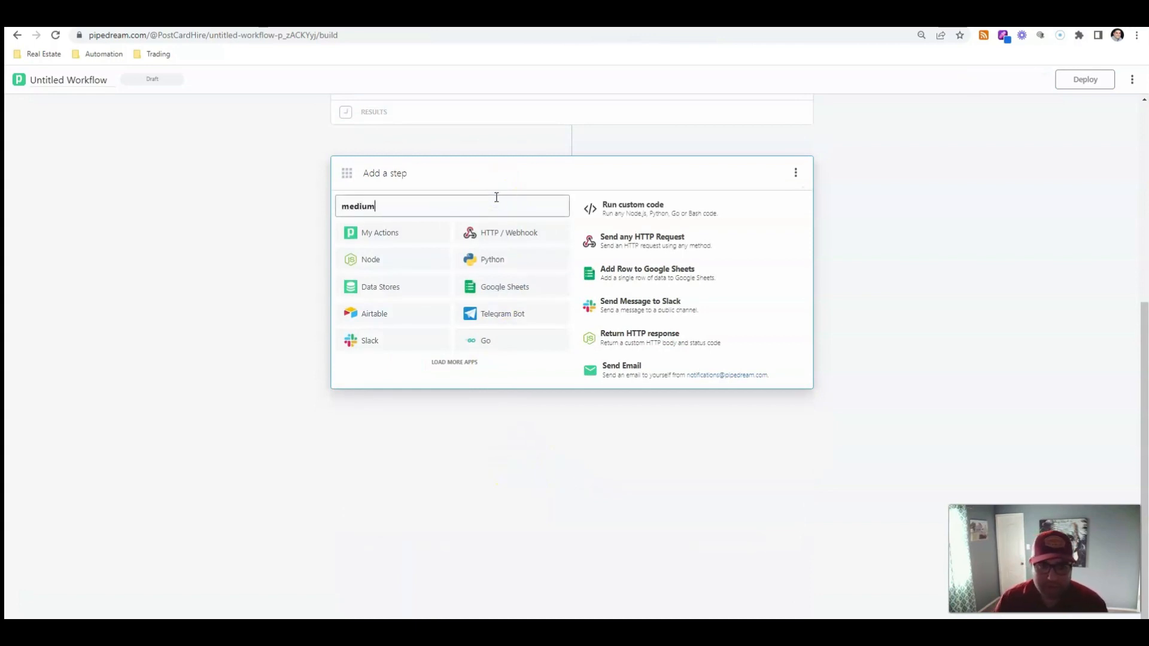
{"action": "left_click", "coordinate": [481, 233]}
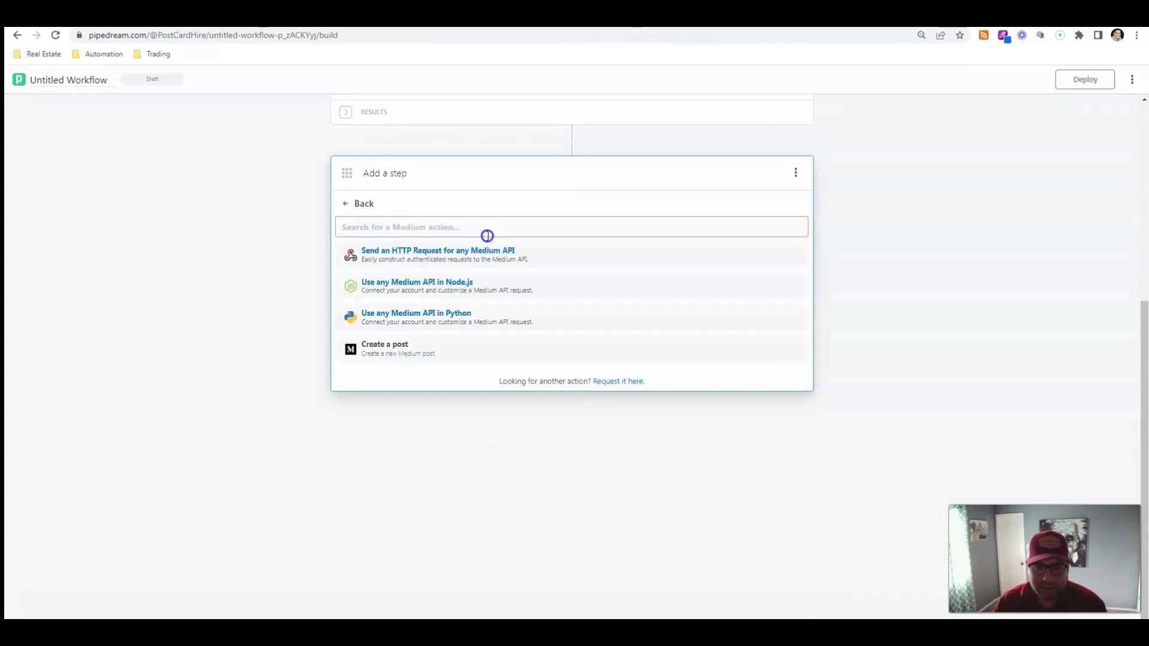
{"action": "left_click", "coordinate": [422, 345]}
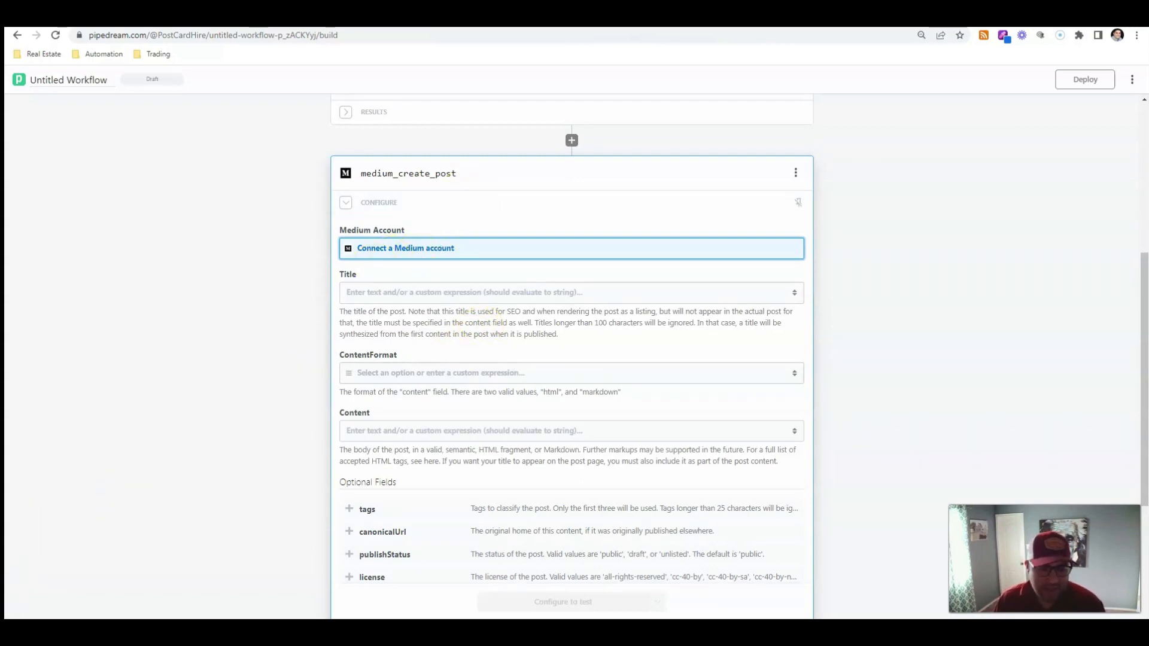
Connect the Medium account and set the post Title to the post_request step's choices[0].text output
{"action": "left_click", "coordinate": [638, 300]}
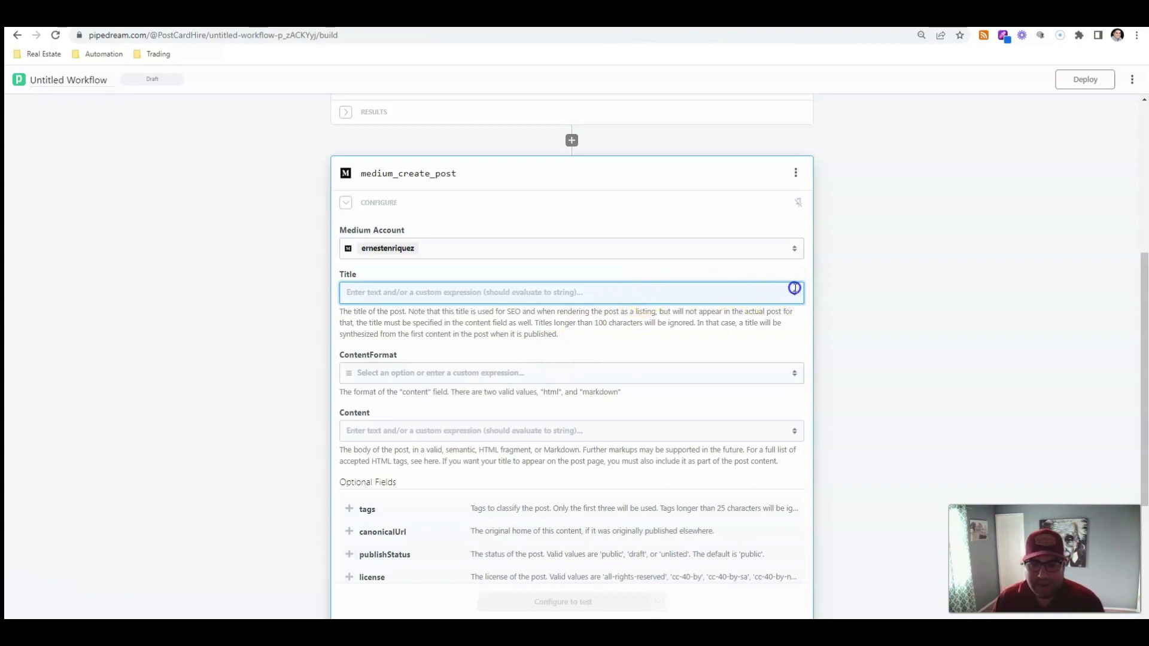
{"action": "left_click", "coordinate": [794, 289]}
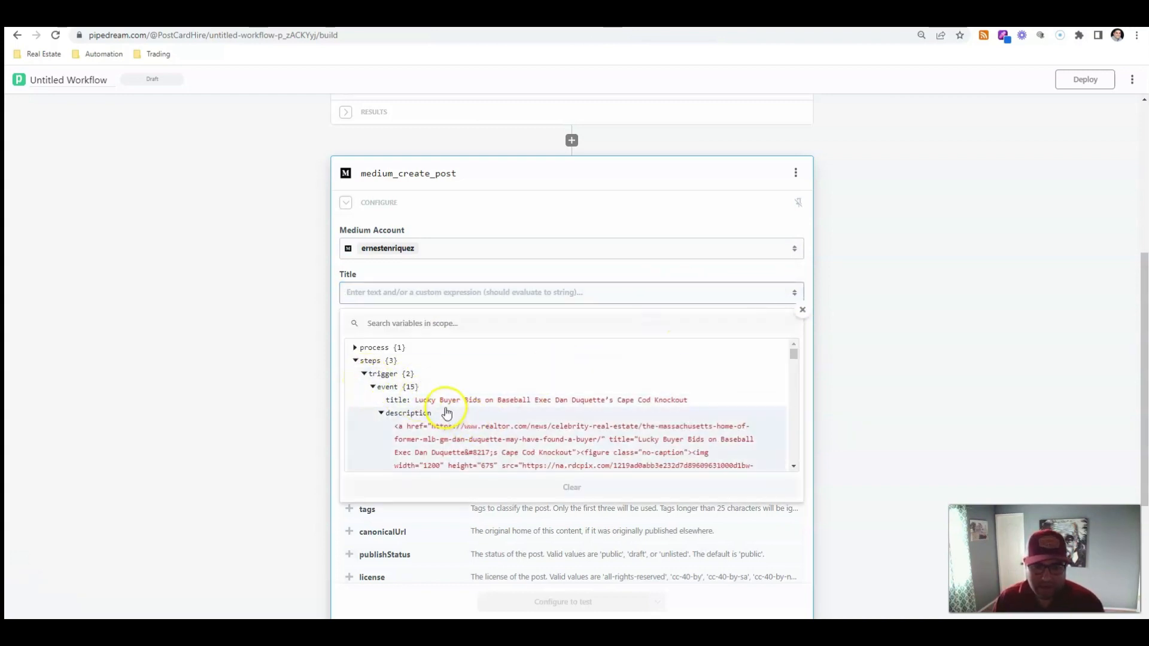
{"action": "scroll", "coordinate": [446, 413], "scroll_direction": "down", "scroll_amount": 10}
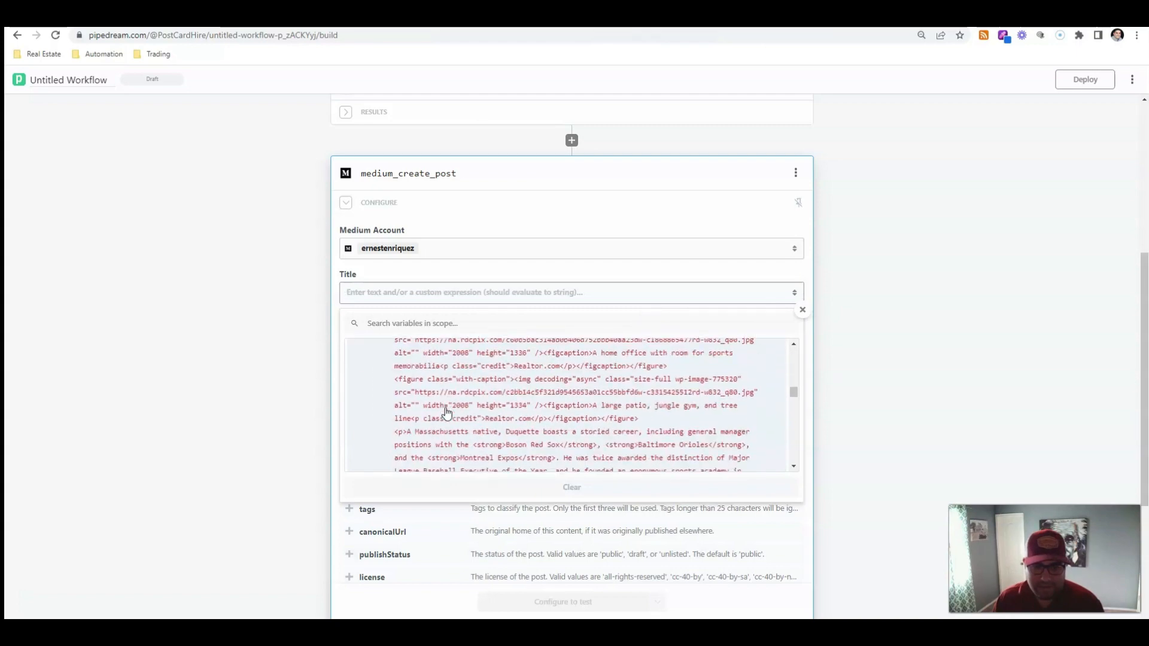
{"action": "scroll", "coordinate": [446, 413], "scroll_direction": "down", "scroll_amount": 10}
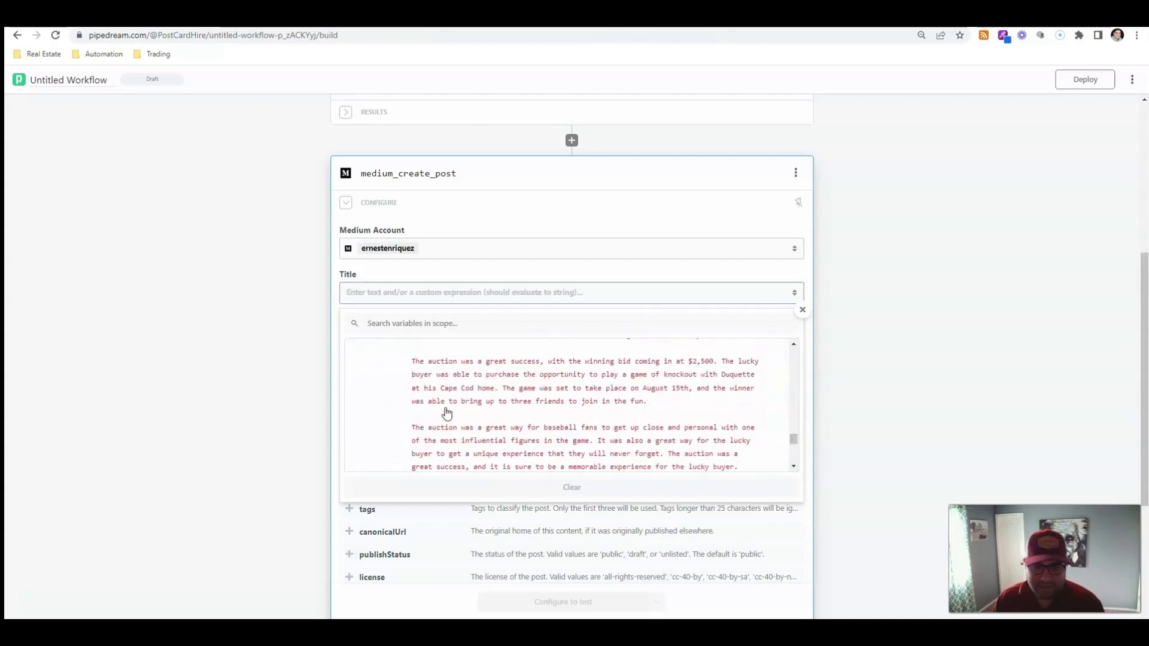
{"action": "scroll", "coordinate": [445, 413], "scroll_direction": "down", "scroll_amount": 5}
{"action": "scroll", "coordinate": [446, 413], "scroll_direction": "up", "scroll_amount": 3}
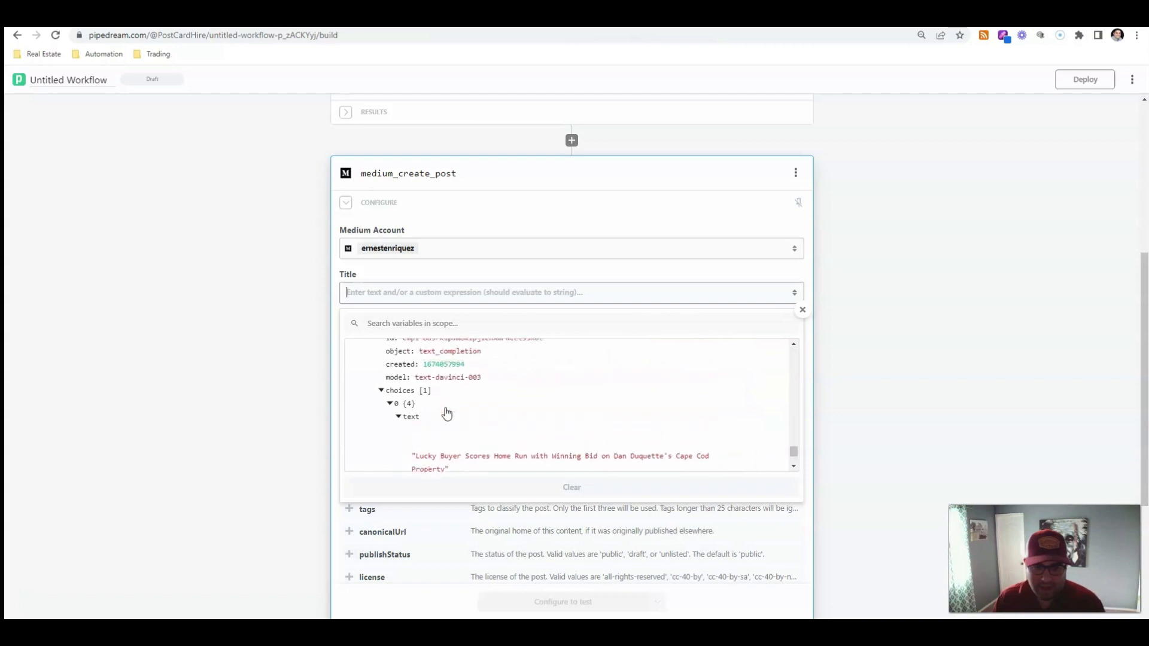
{"action": "scroll", "coordinate": [445, 413], "scroll_direction": "down", "scroll_amount": 3}
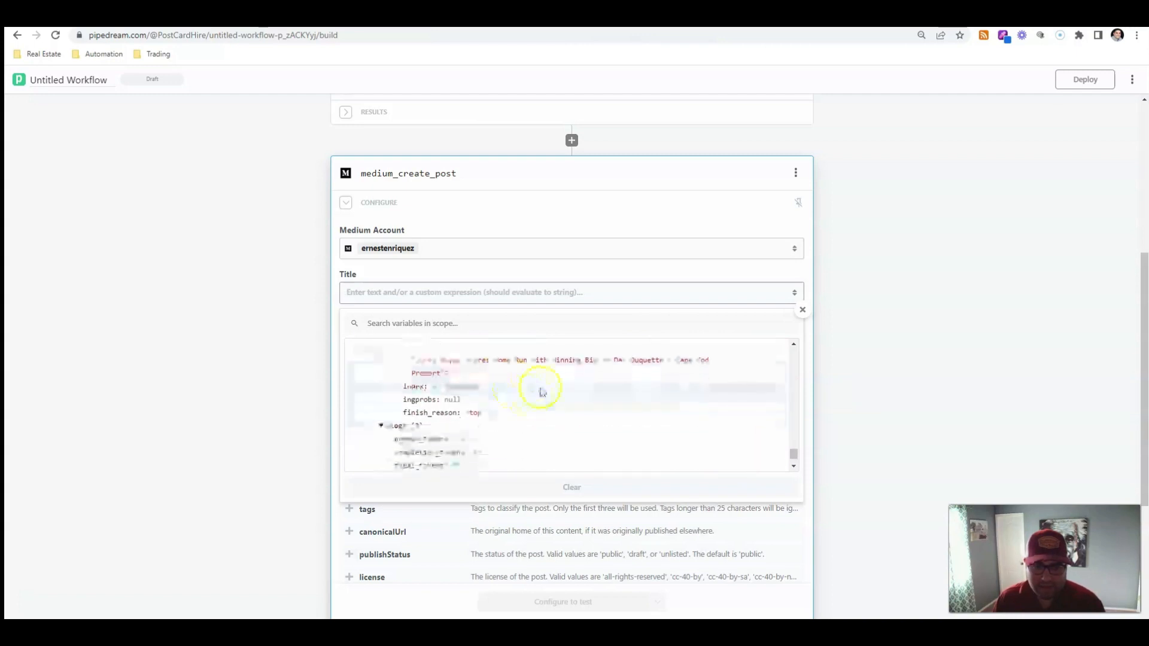
{"action": "left_click", "coordinate": [515, 364]}
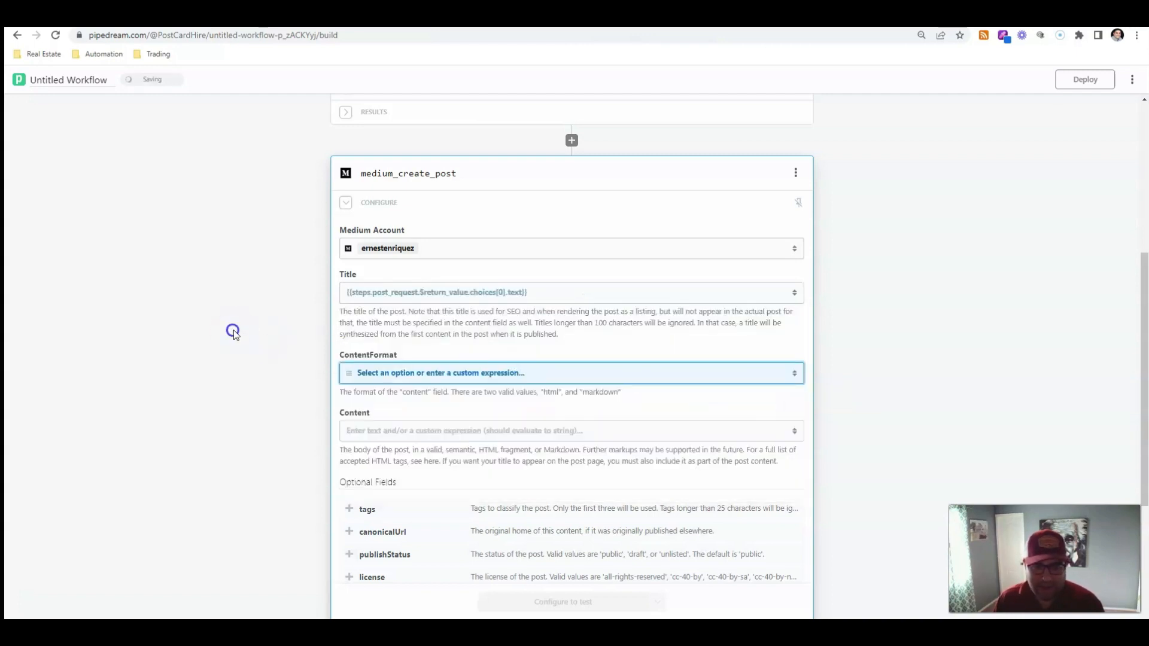
Set the ContentFormat of the Medium post to html
{"action": "scroll", "coordinate": [546, 249], "scroll_direction": "down", "scroll_amount": 3}
{"action": "left_click", "coordinate": [562, 194]}
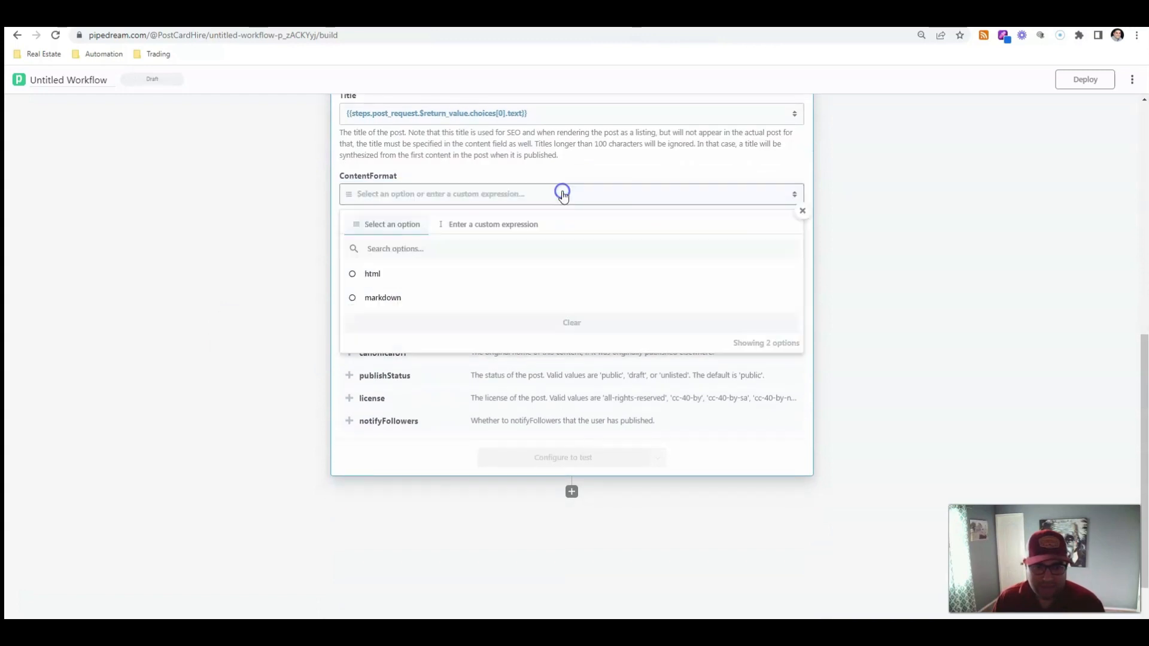
{"action": "left_click", "coordinate": [256, 262]}
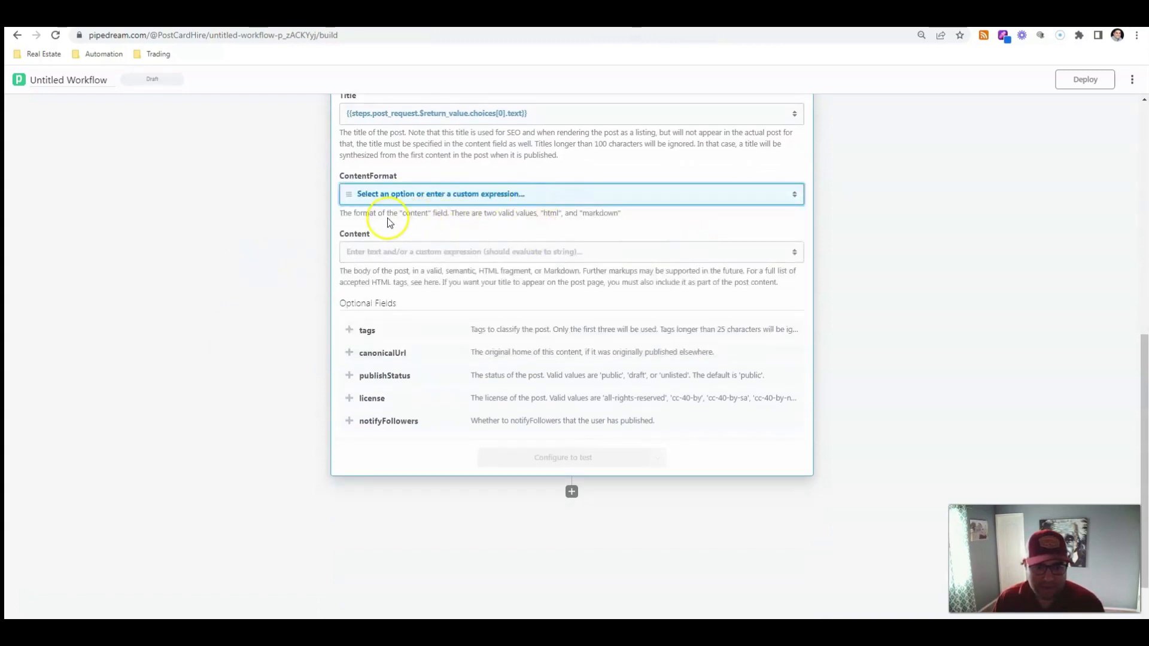
{"action": "left_click_drag", "start_coordinate": [499, 213], "coordinate": [630, 220]}
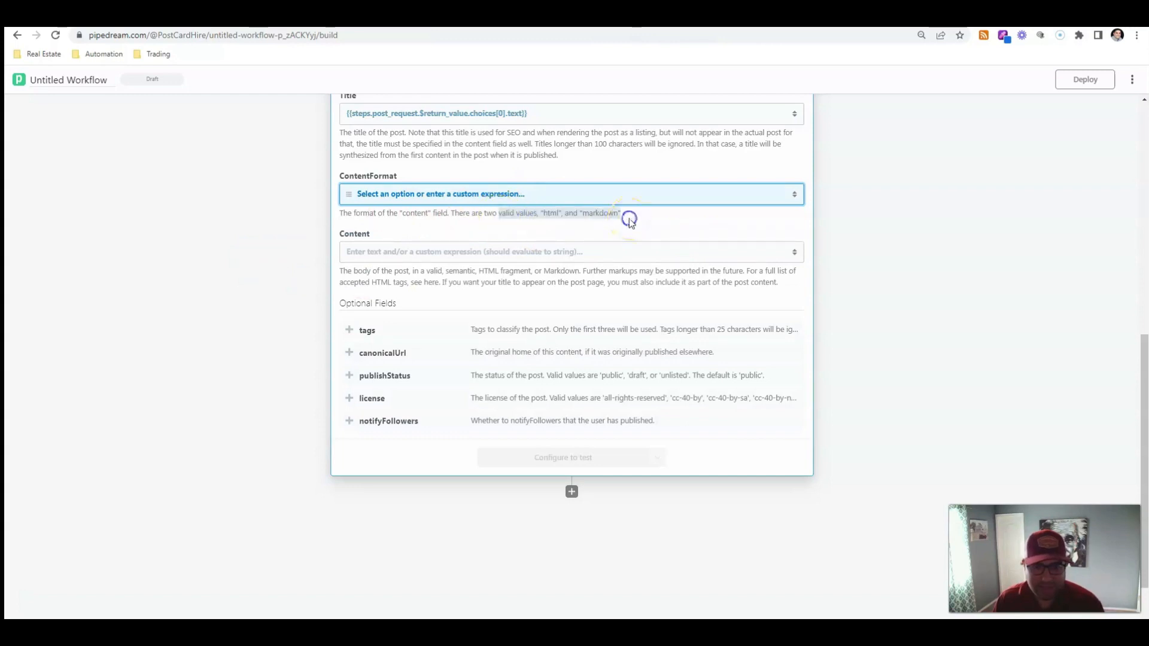
{"action": "left_click", "coordinate": [546, 195]}
{"action": "left_click", "coordinate": [358, 272]}
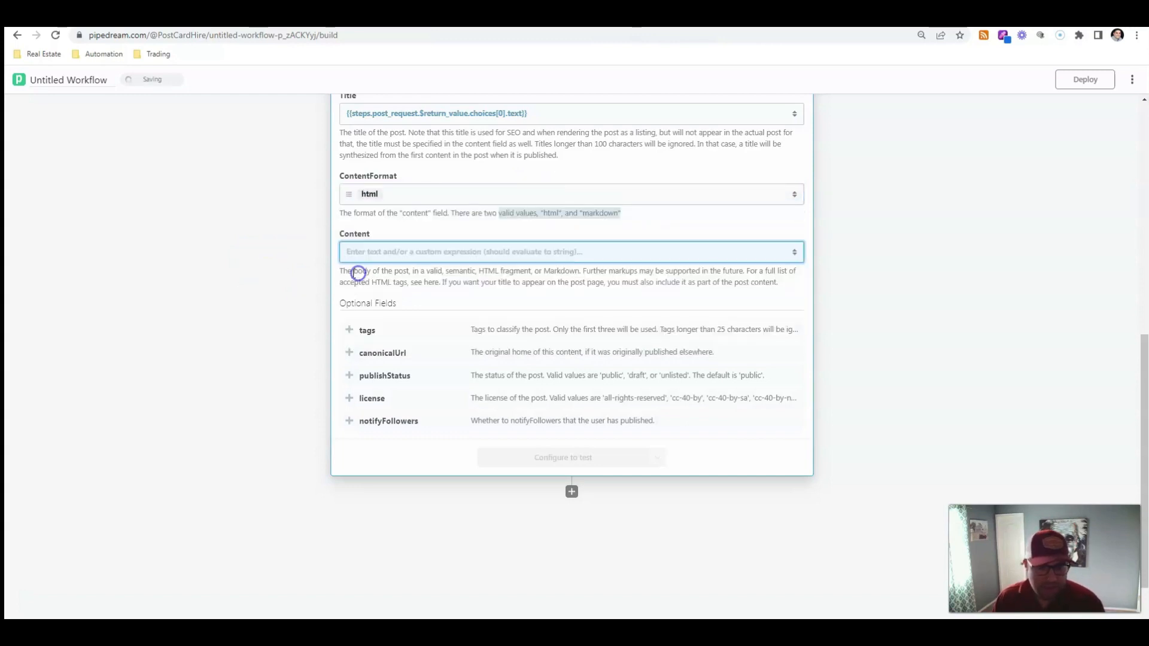
Set Content to the custom_request step's choices[0].text output and test the Medium create post step
{"action": "left_click", "coordinate": [492, 253]}
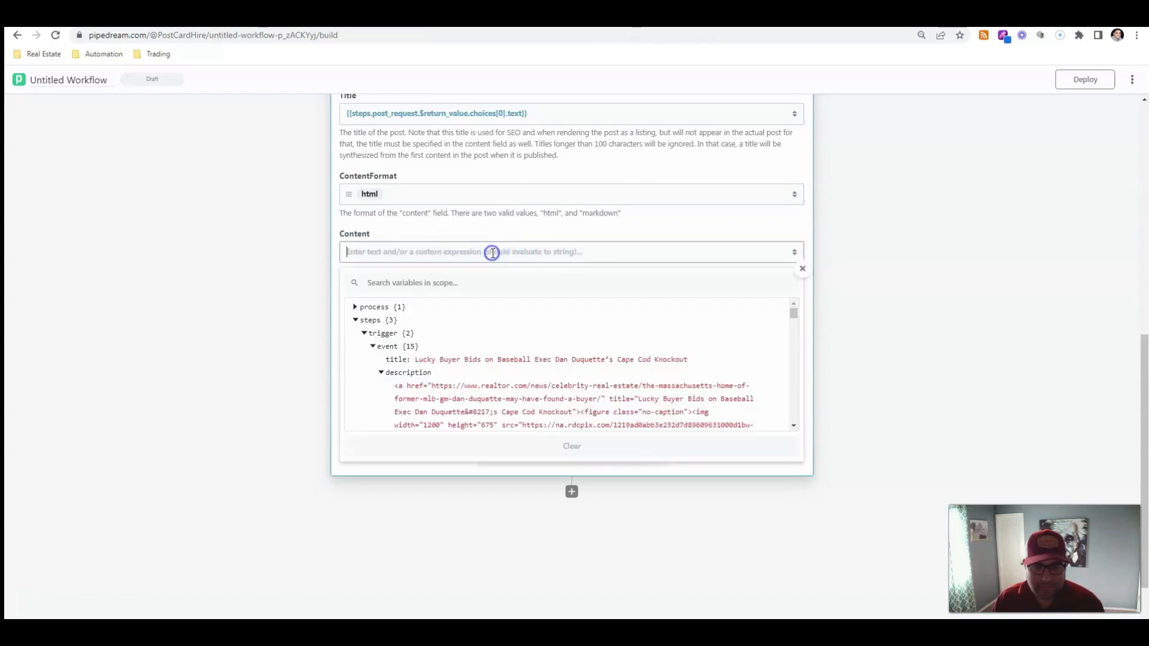
{"action": "left_click", "coordinate": [355, 321]}
{"action": "left_click", "coordinate": [356, 321]}
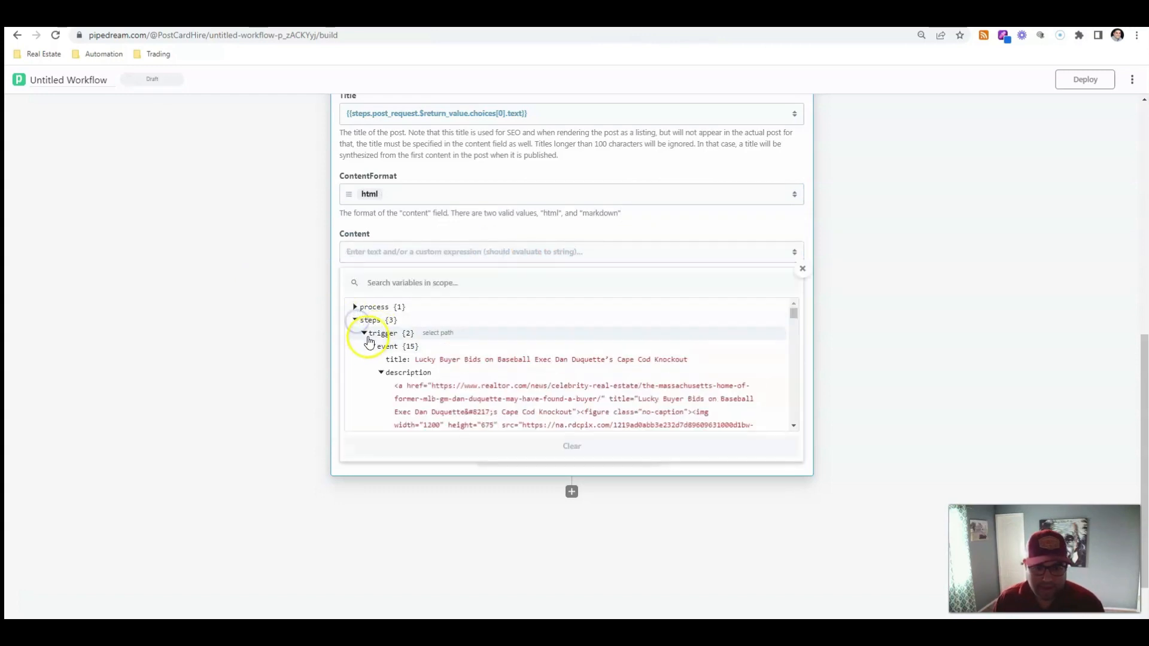
{"action": "left_click", "coordinate": [364, 333]}
{"action": "scroll", "coordinate": [398, 338], "scroll_direction": "down", "scroll_amount": 5}
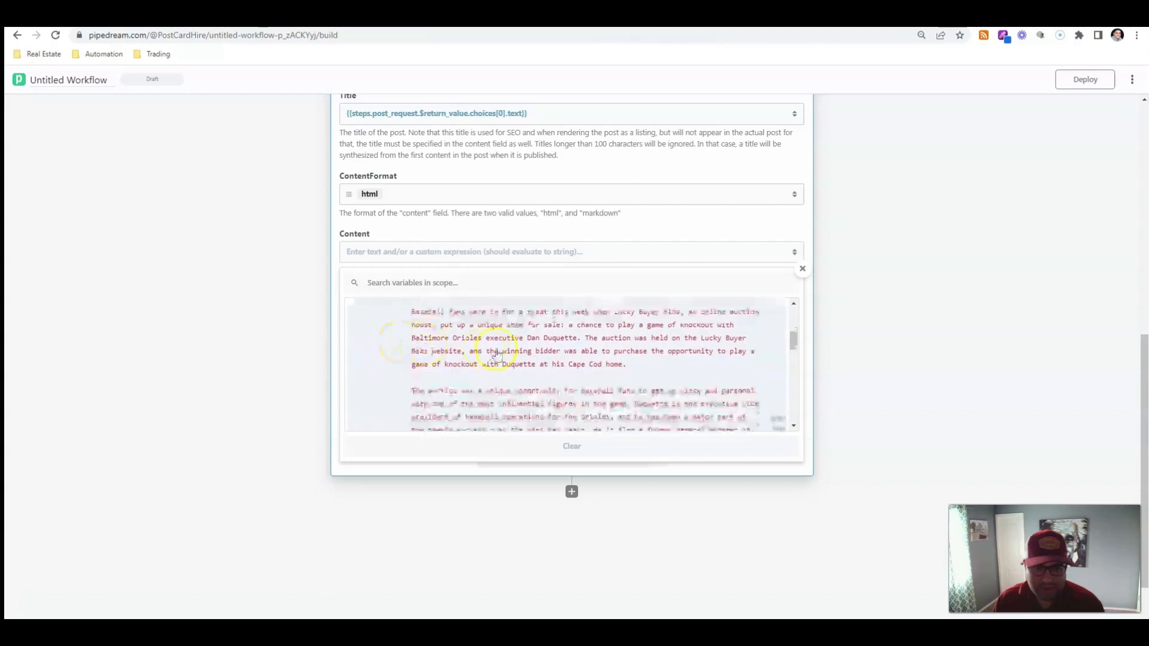
{"action": "left_click", "coordinate": [495, 349]}
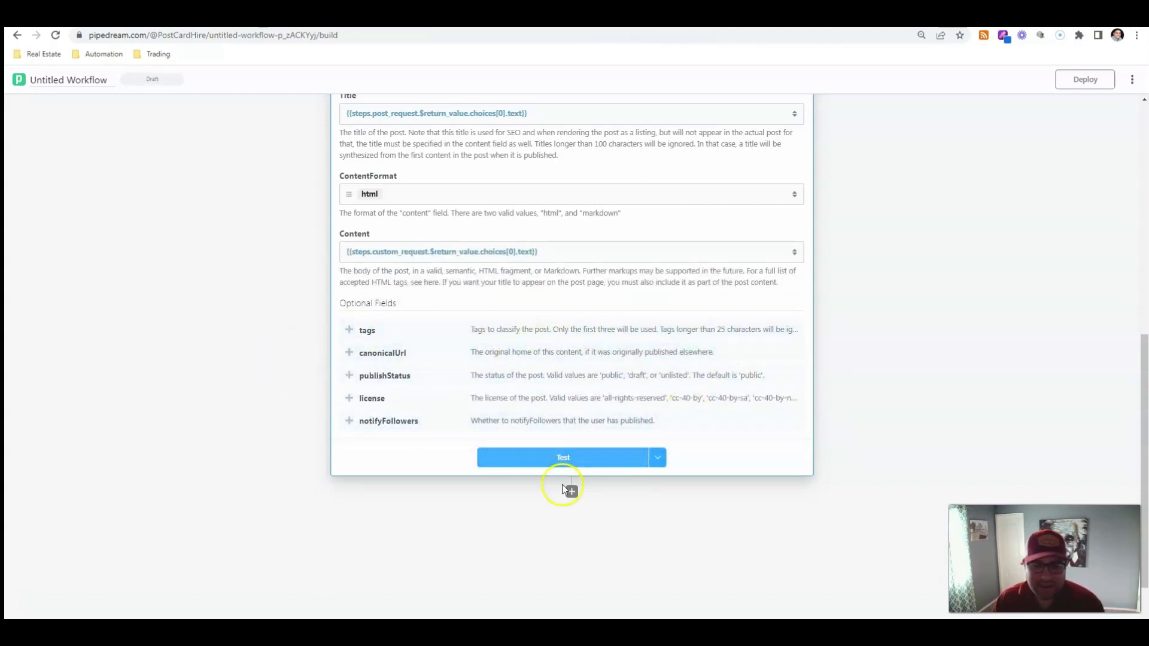
{"action": "left_click", "coordinate": [568, 458]}
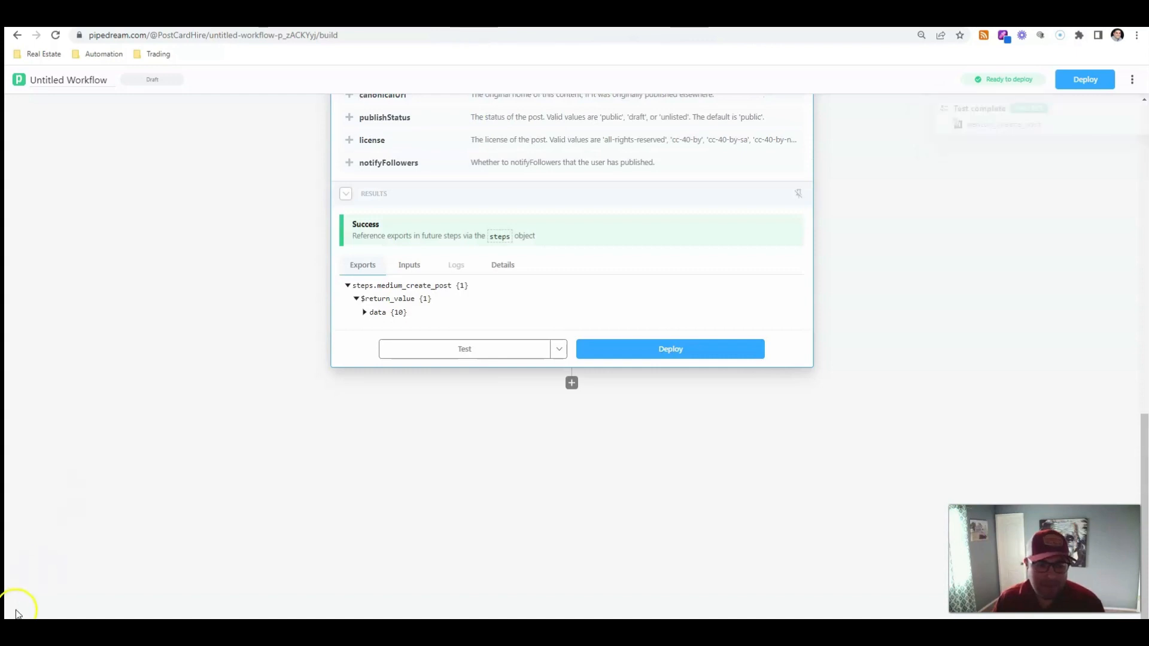
Open Medium in a new tab and open the newest story from the profile page
{"action": "key", "text": "ctrl+t"}
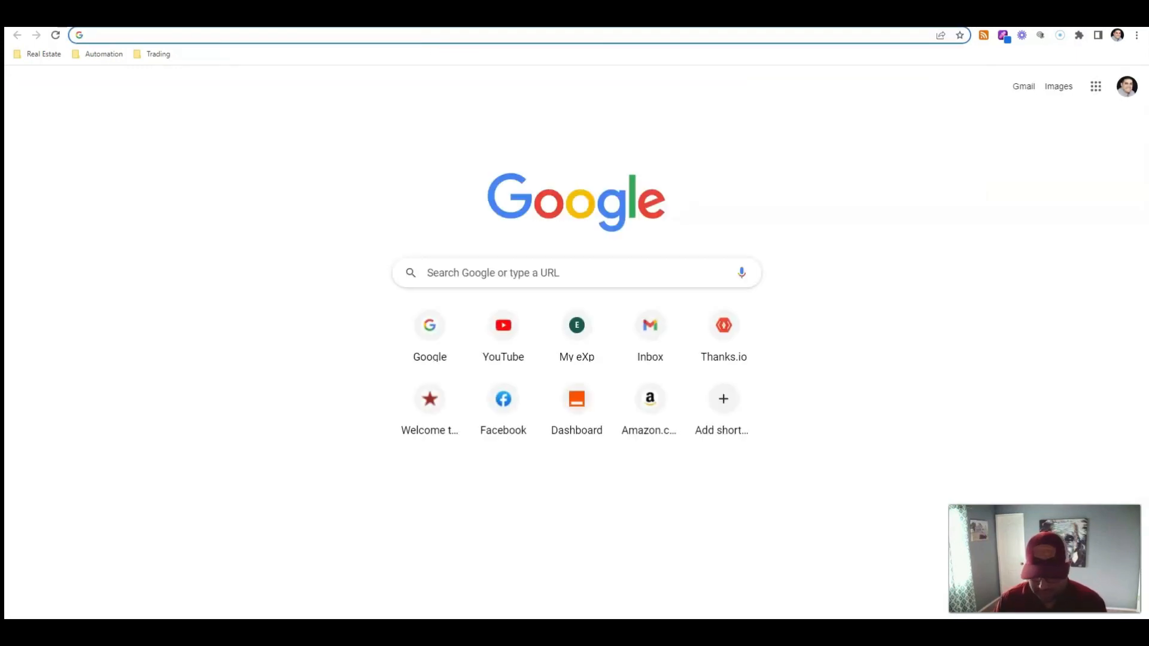
{"action": "type", "text": "medium.com"}
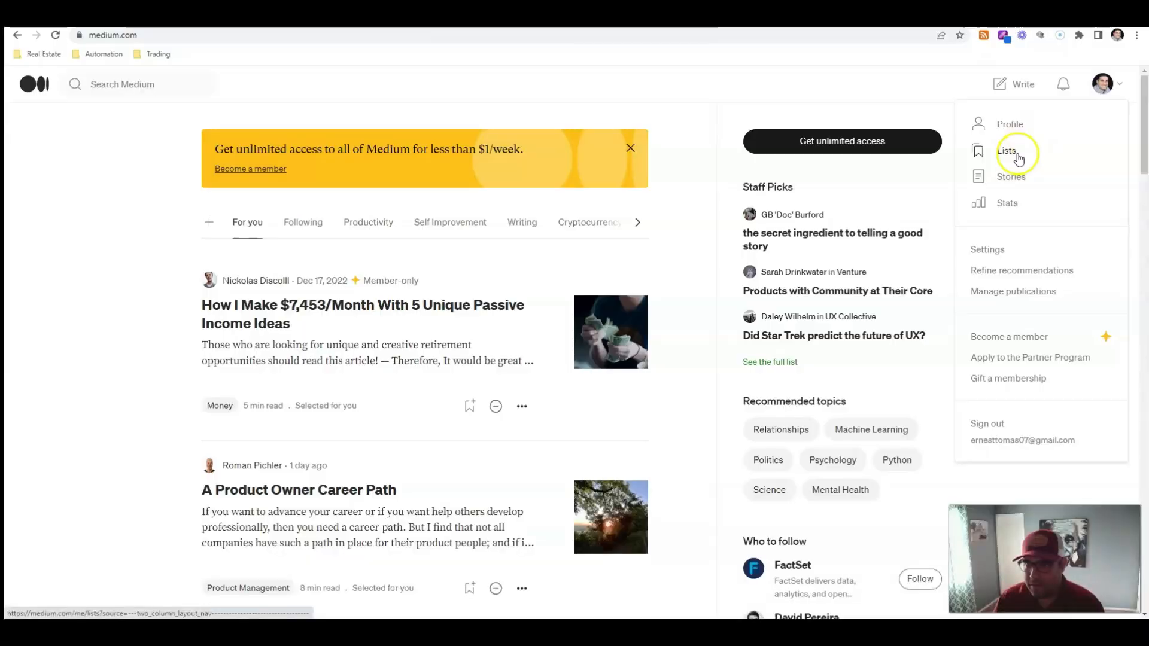
{"action": "left_click", "coordinate": [1013, 125]}
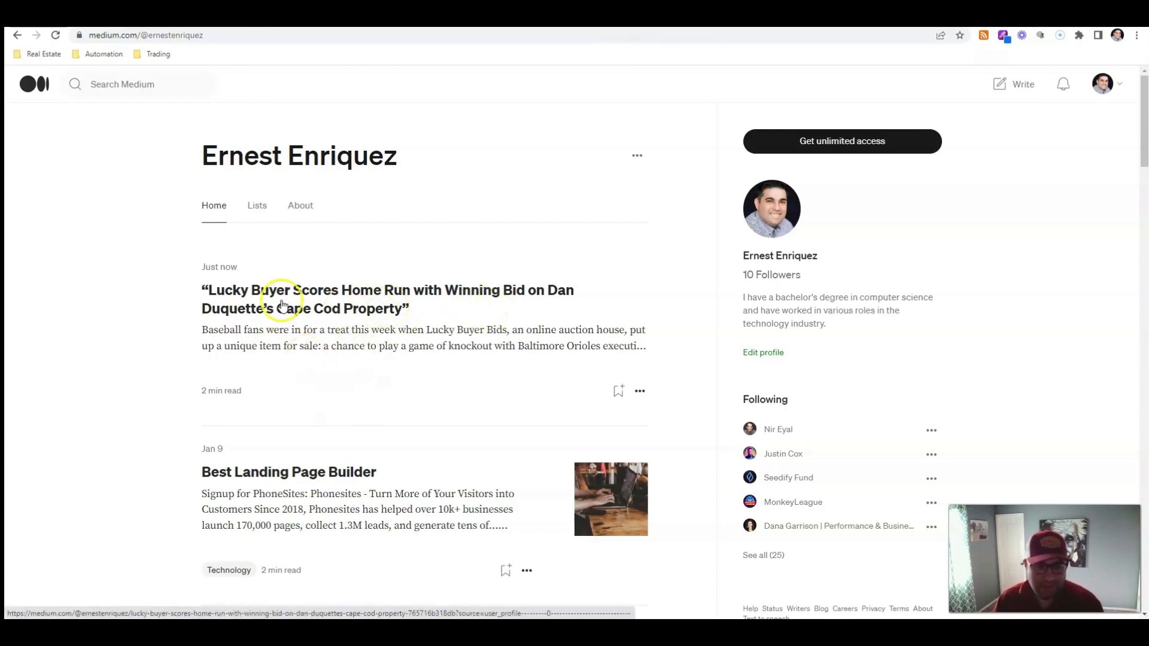
{"action": "left_click", "coordinate": [382, 312]}
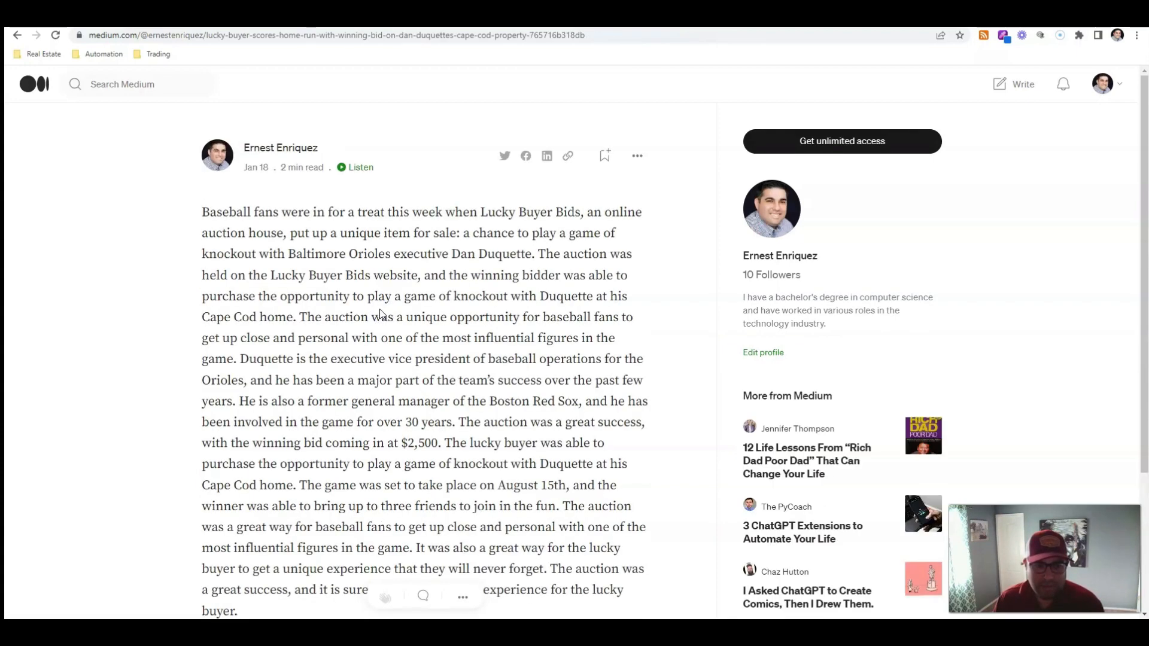
Examine the published story's body text
{"action": "scroll", "coordinate": [382, 313], "scroll_direction": "down", "scroll_amount": 5}
{"action": "scroll", "coordinate": [382, 312], "scroll_direction": "up", "scroll_amount": 5}
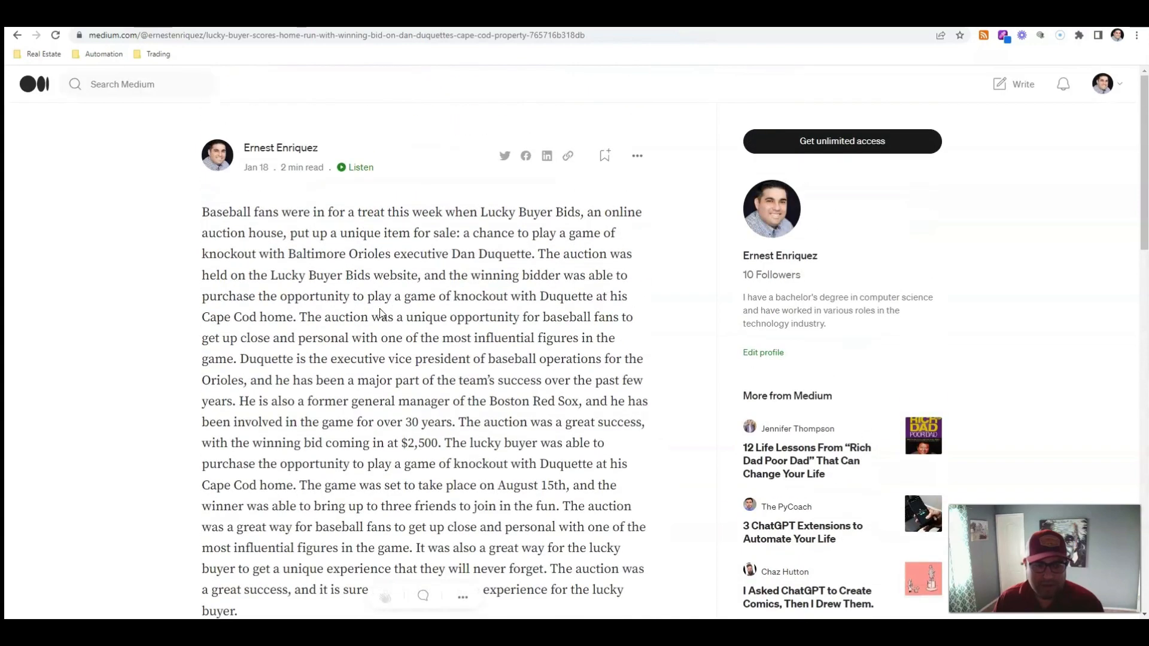
{"action": "left_click_drag", "start_coordinate": [200, 214], "coordinate": [451, 592]}
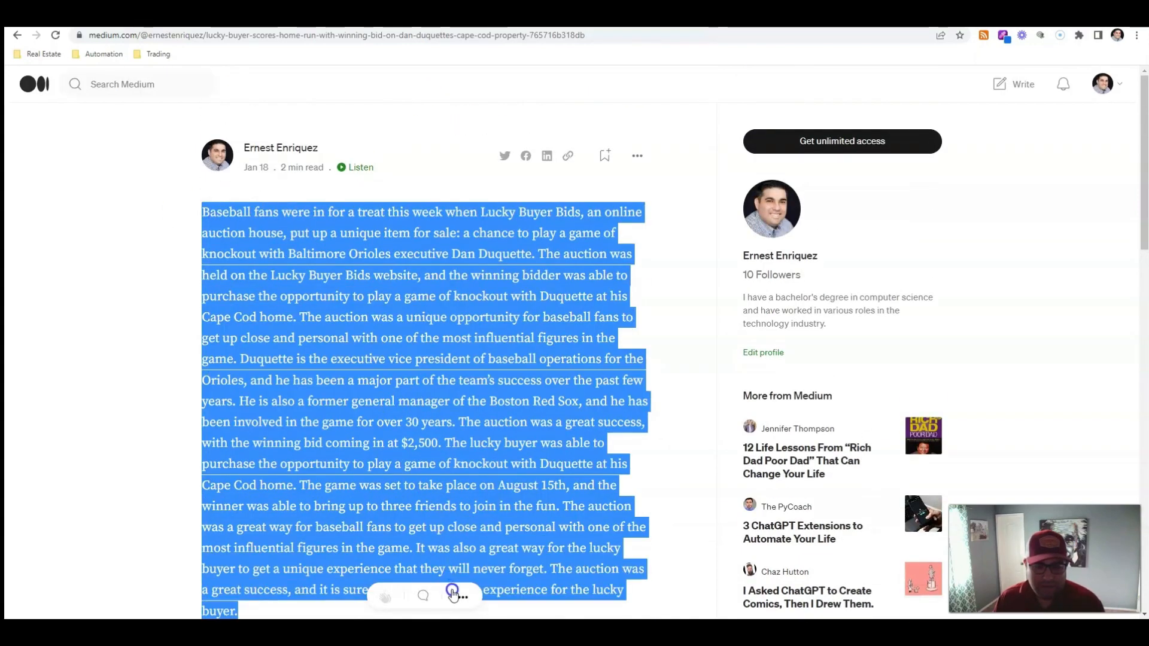
{"action": "scroll", "coordinate": [412, 418], "scroll_direction": "down", "scroll_amount": 5}
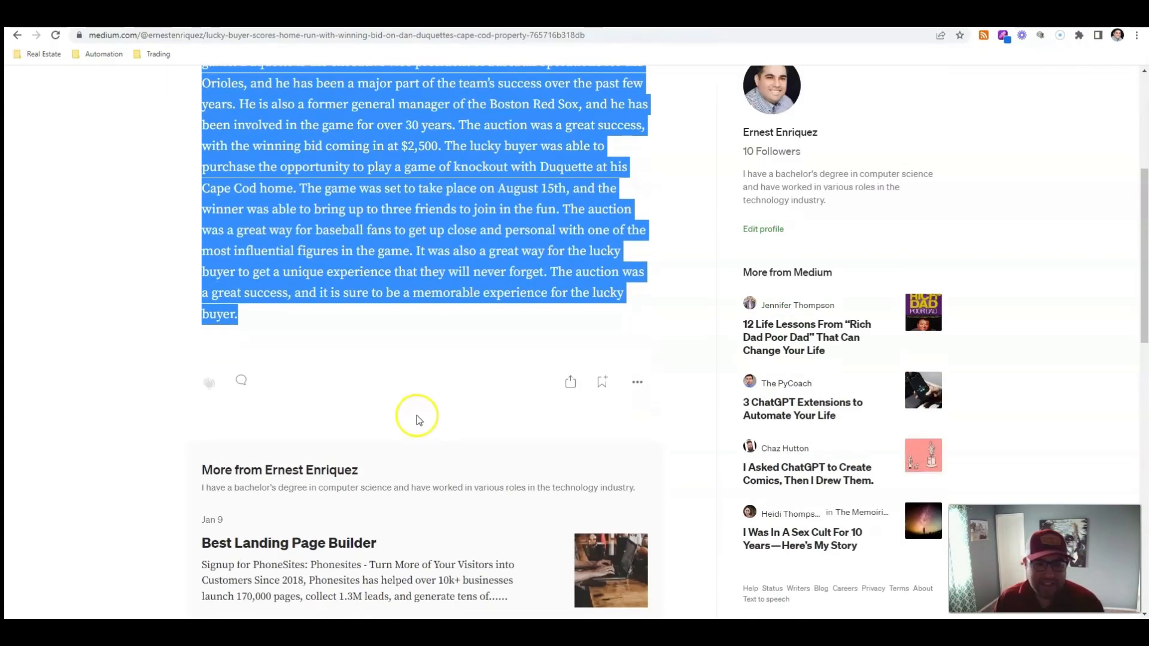
{"action": "scroll", "coordinate": [417, 416], "scroll_direction": "up", "scroll_amount": 4}
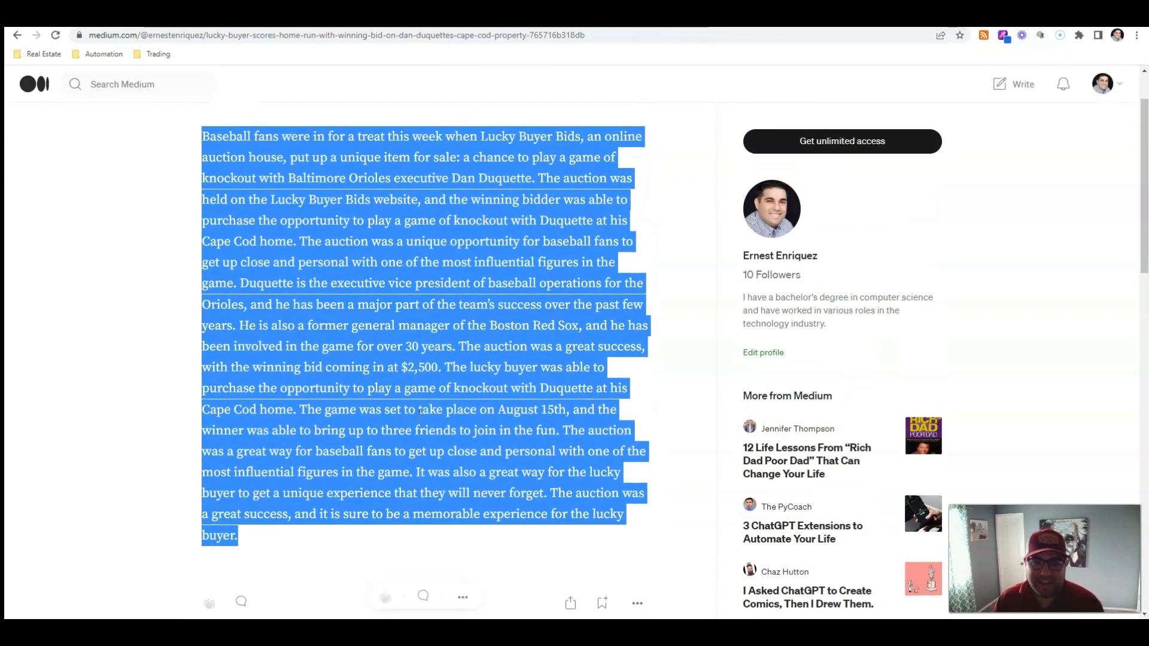
{"action": "scroll", "coordinate": [419, 412], "scroll_direction": "up", "scroll_amount": 2}
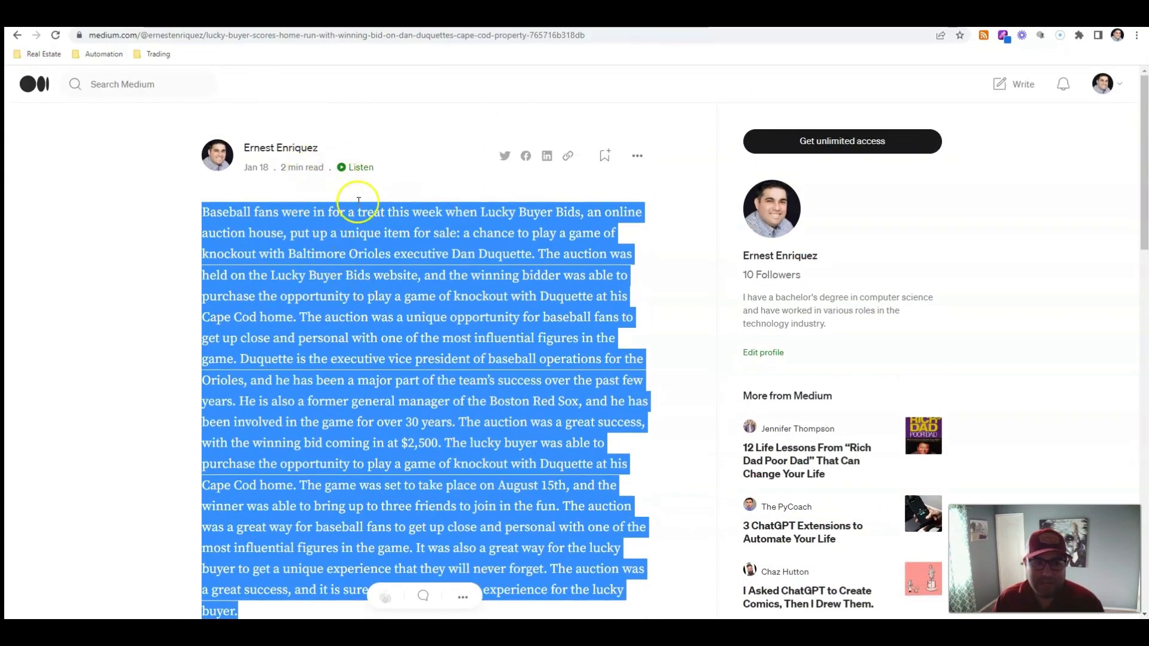